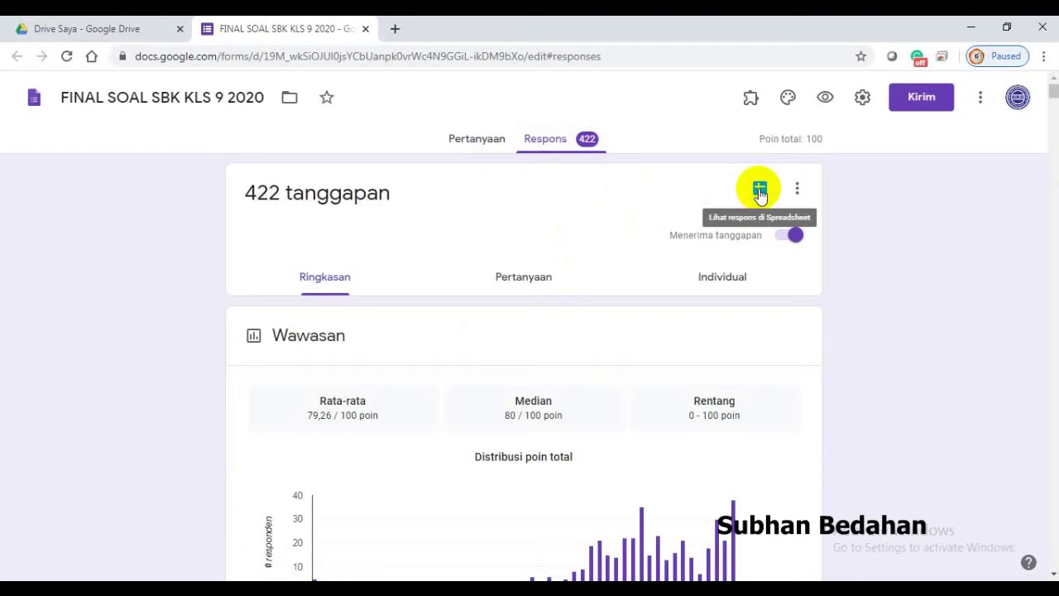
# - Open the form's responses in their linked spreadsheet and narrow the Score column
pyautogui.click(759, 191)
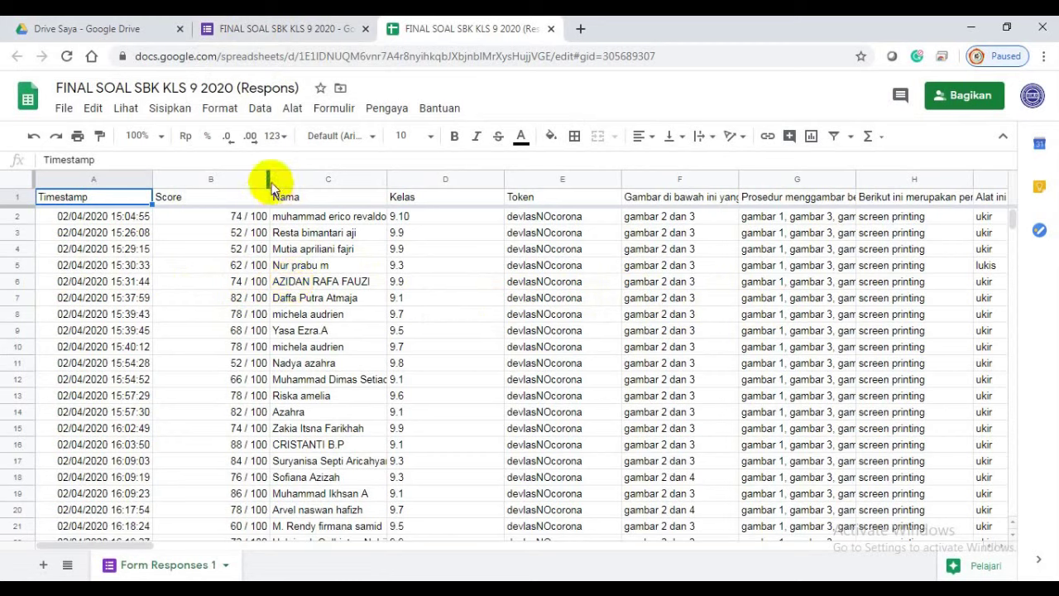
pyautogui.moveTo(269, 179); pyautogui.dragTo(210, 213)
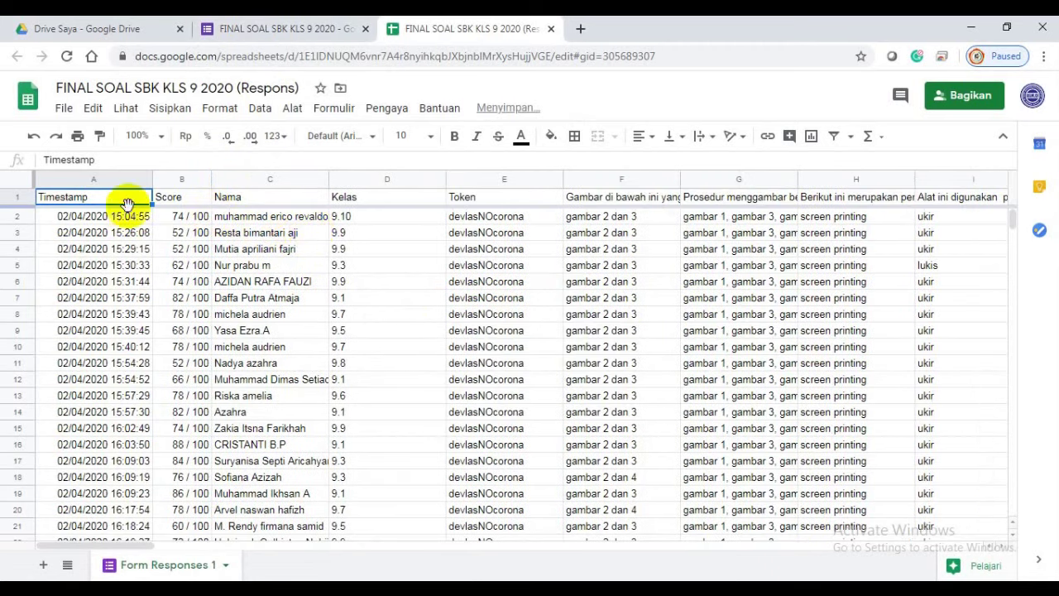
# - Download the response spreadsheet as a Microsoft Excel (.xlsx) file and show the downloaded file in its folder
pyautogui.click(63, 110)
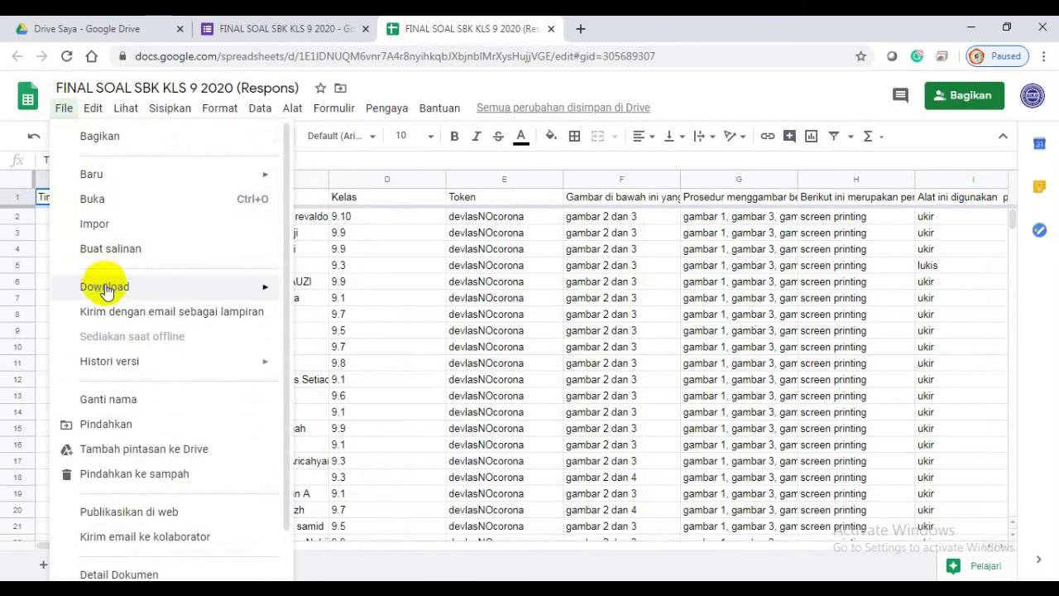
pyautogui.moveTo(106, 292)
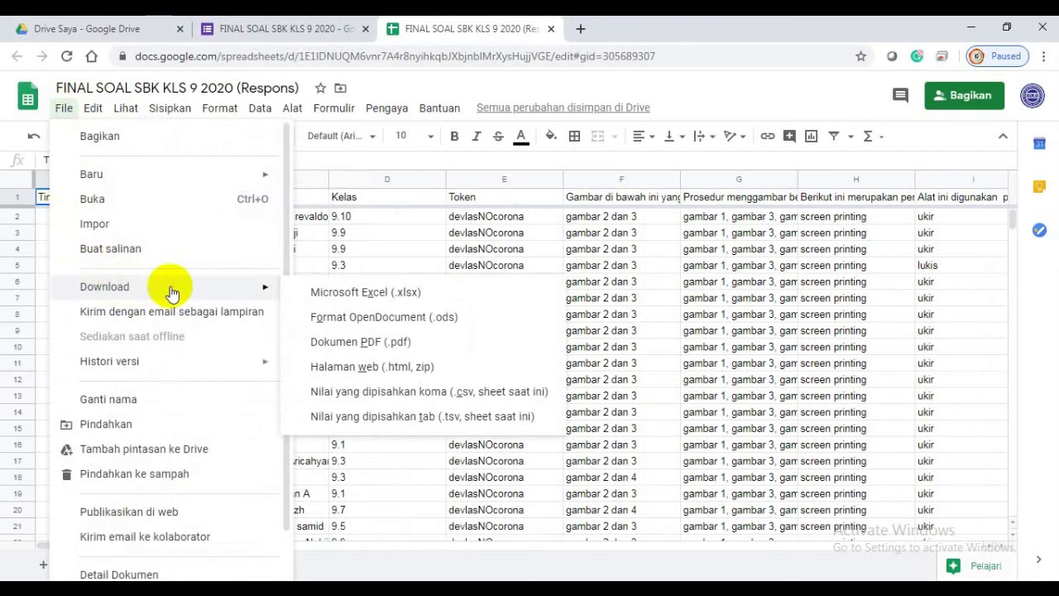
pyautogui.click(346, 296)
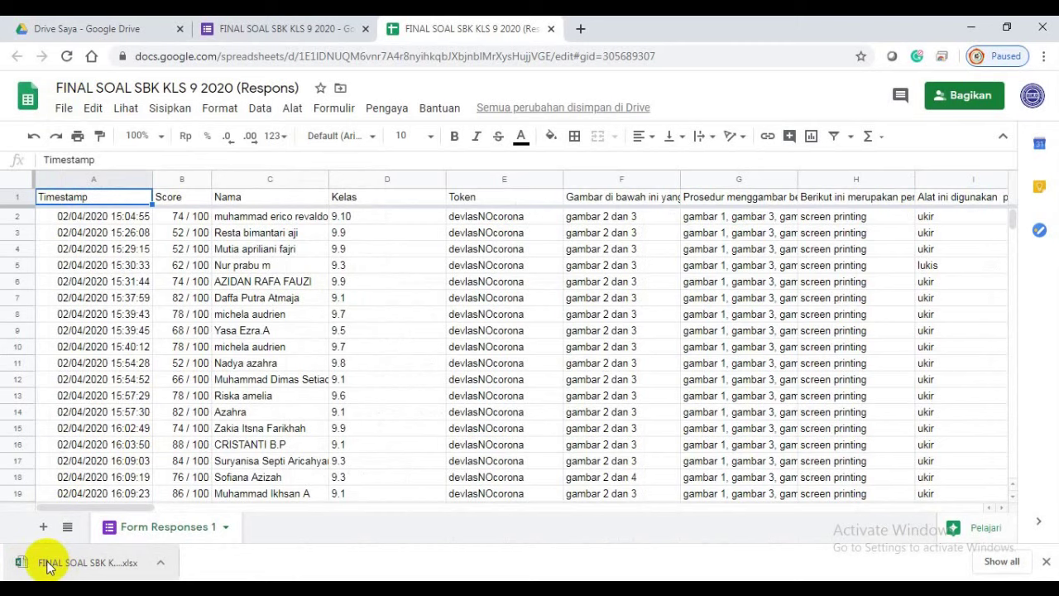
pyautogui.click(160, 565)
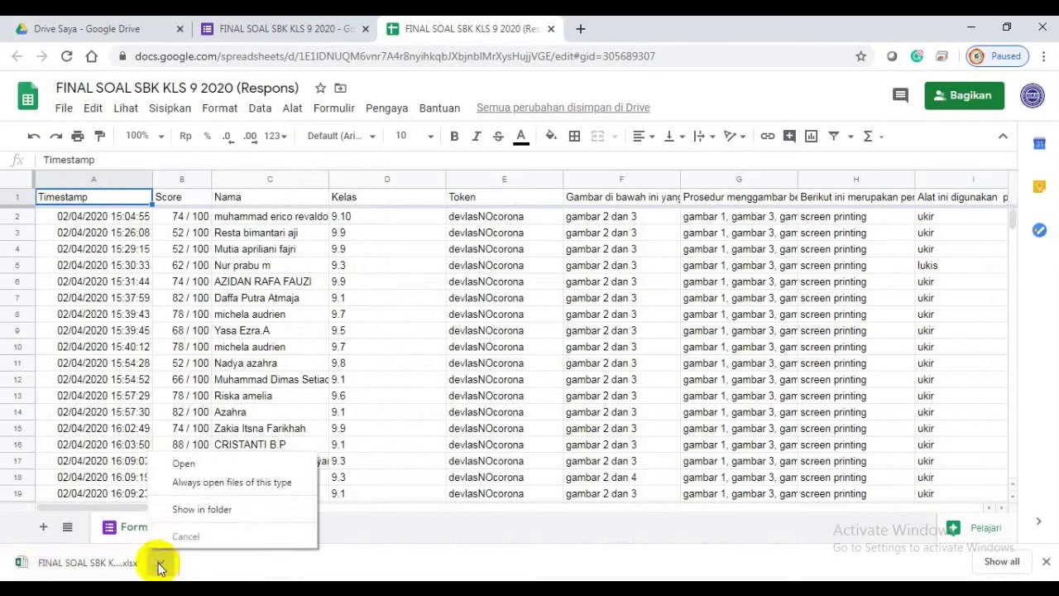
pyautogui.click(184, 510)
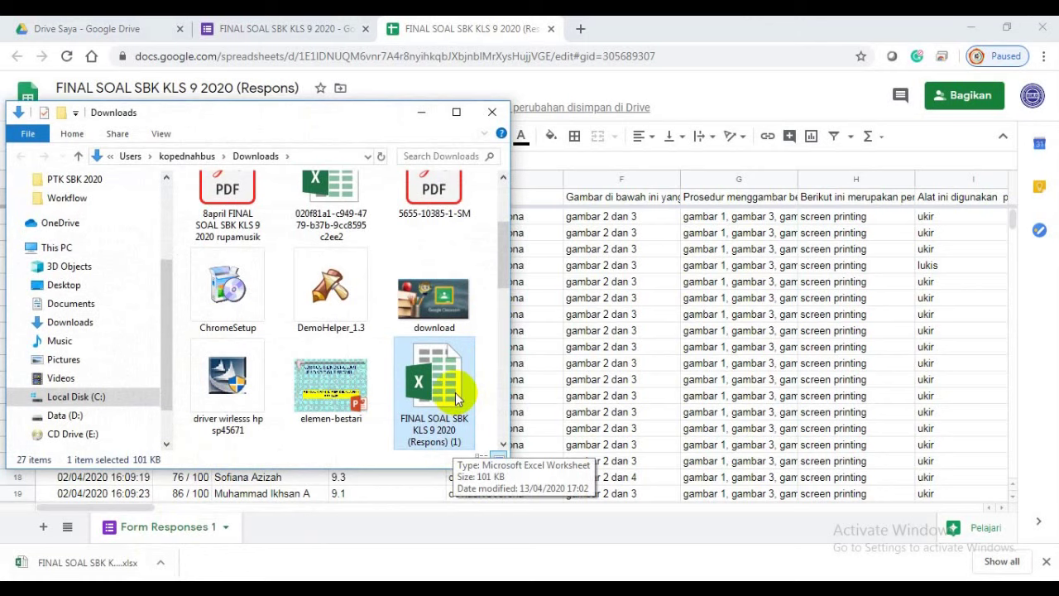
# - Rename the downloaded workbook to "FINAL SOAL SBK KLS 9 2020 (Respons) rekap"
pyautogui.click(458, 438)
pyautogui.click(457, 441)
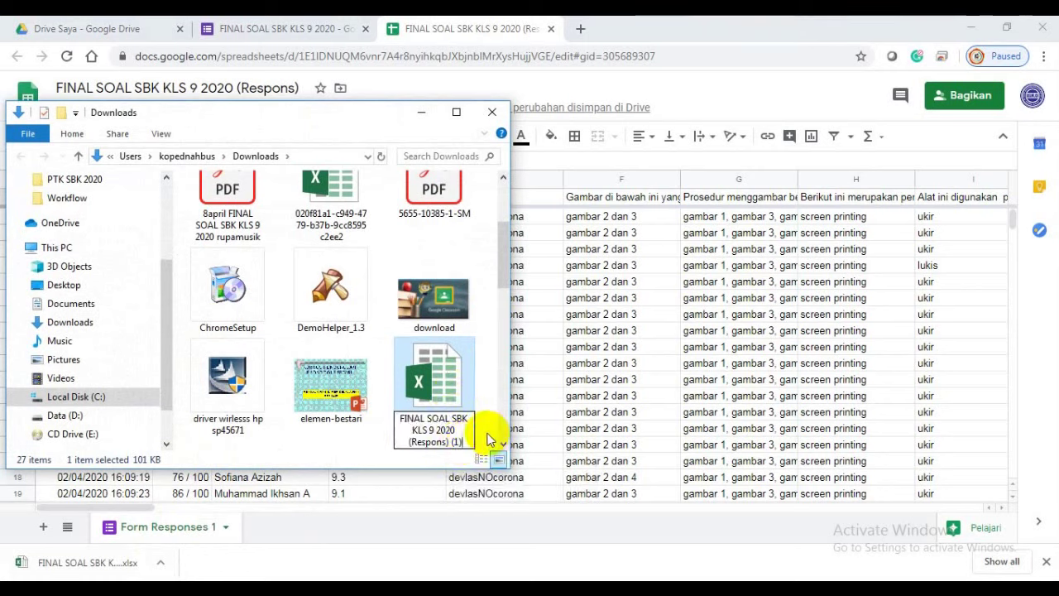
pyautogui.press('BackSpace')
pyautogui.press('BackSpace')
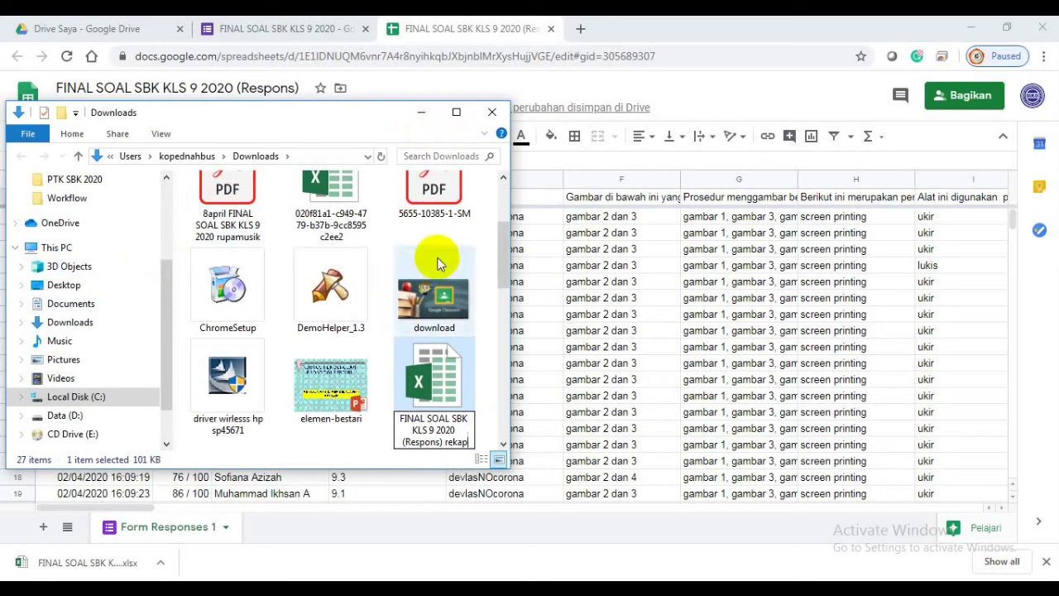
pyautogui.click(434, 300)
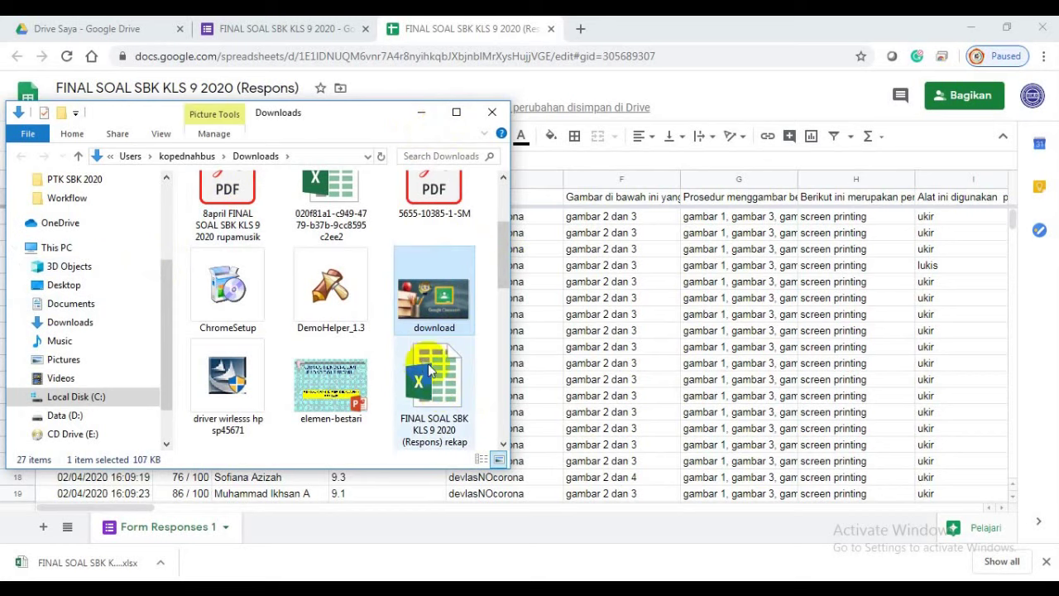
# - Copy the renamed rekap workbook from Downloads and paste it onto the desktop
pyautogui.click(441, 383)
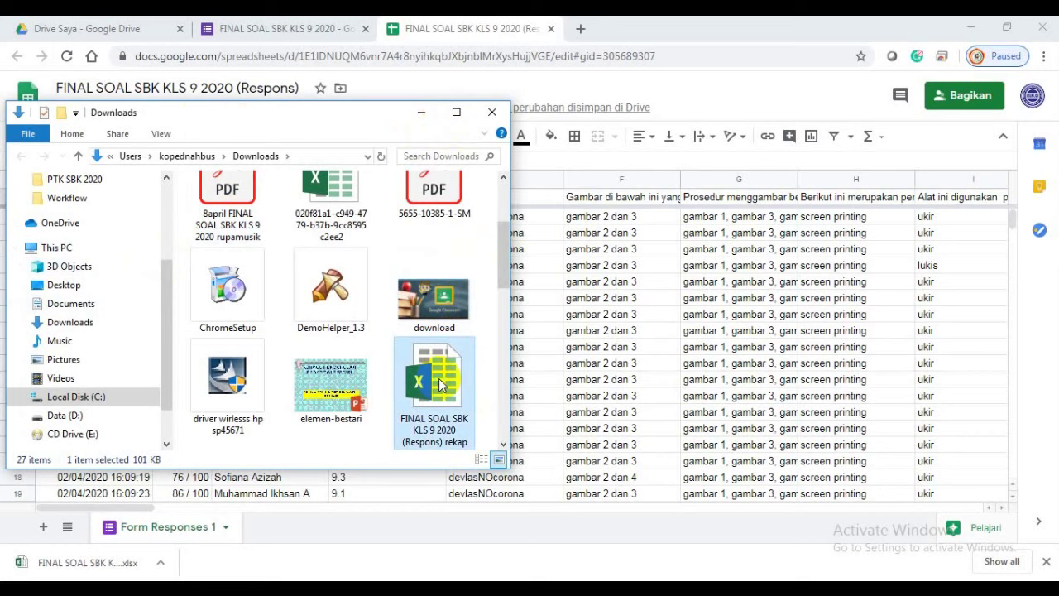
pyautogui.rightClick(441, 383)
pyautogui.click(91, 287)
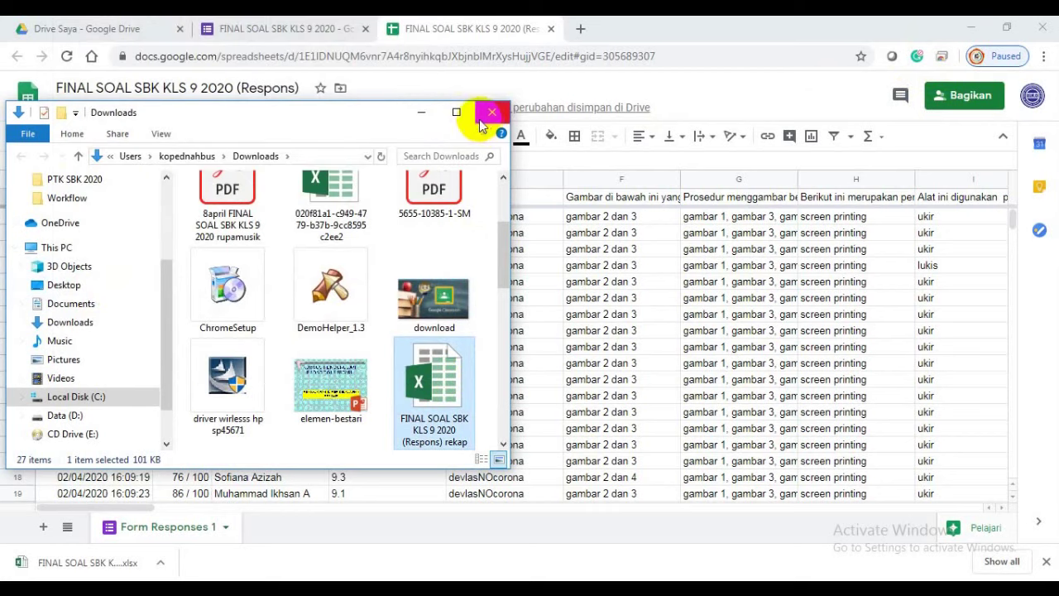
pyautogui.click(421, 112)
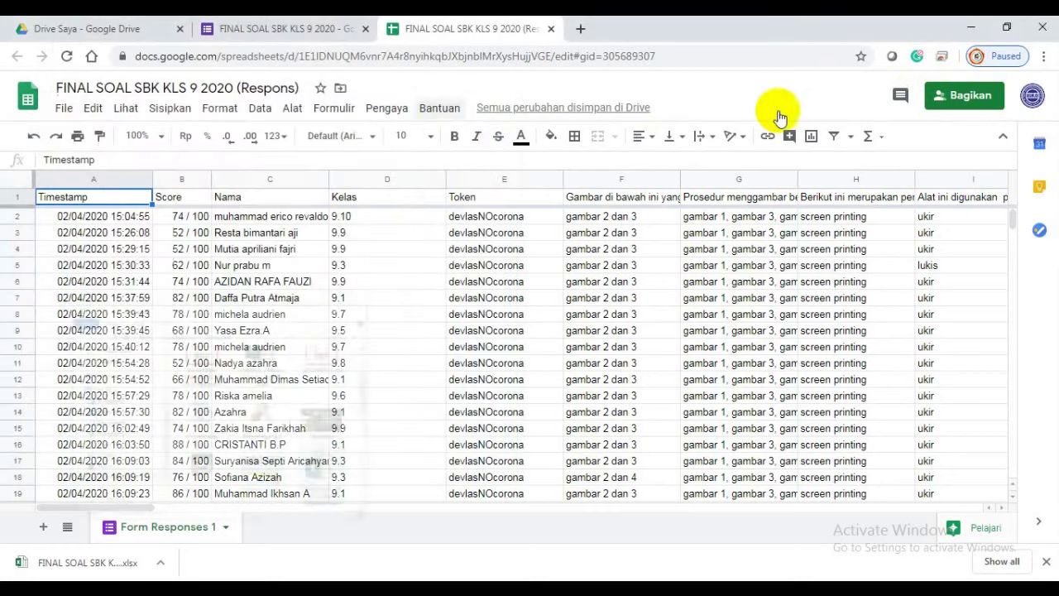
pyautogui.click(971, 27)
pyautogui.rightClick(524, 214)
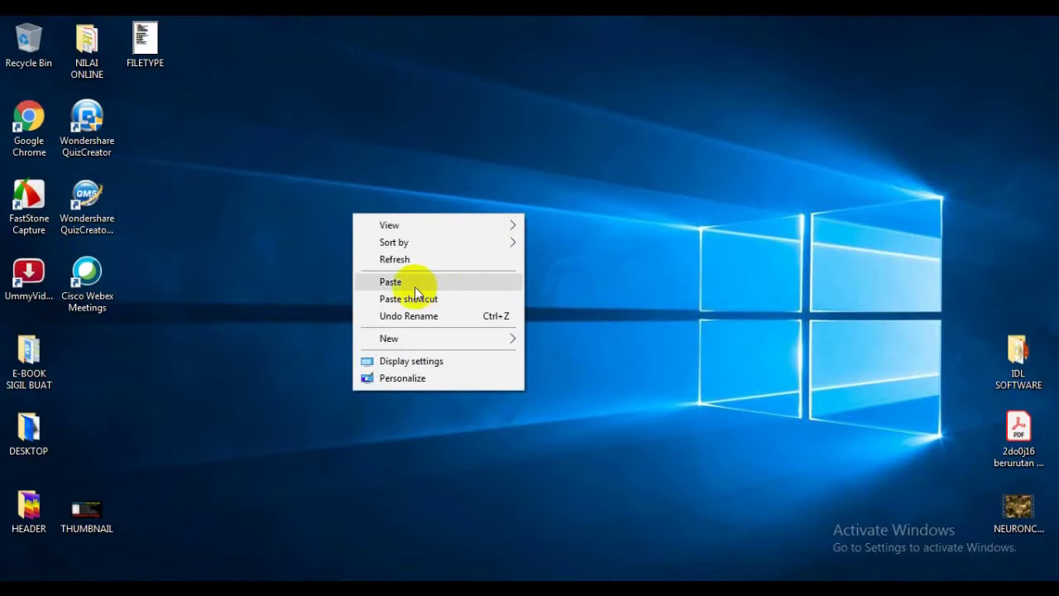
pyautogui.click(387, 282)
pyautogui.click(394, 312)
# - Return to the browser, sign out of all Google accounts, and close the browser window
pyautogui.click(301, 577)
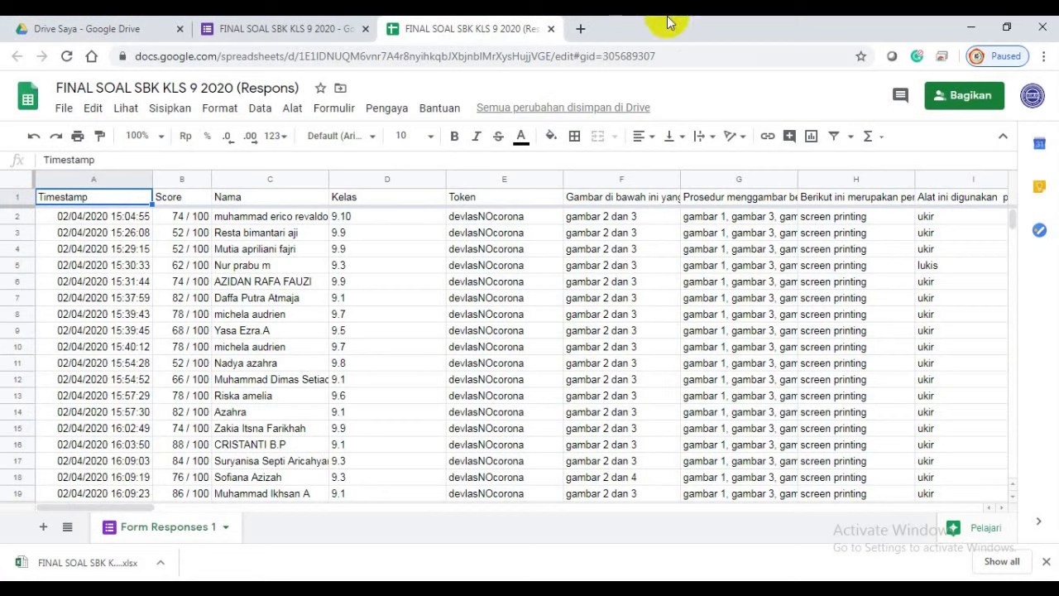
pyautogui.click(1032, 95)
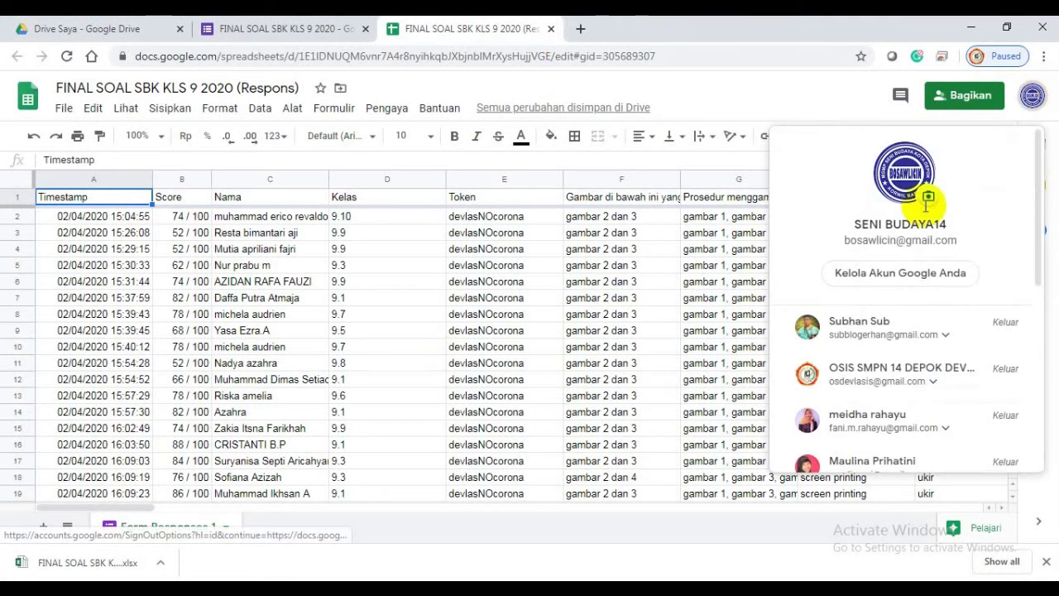
pyautogui.scroll(-4, 917, 337)
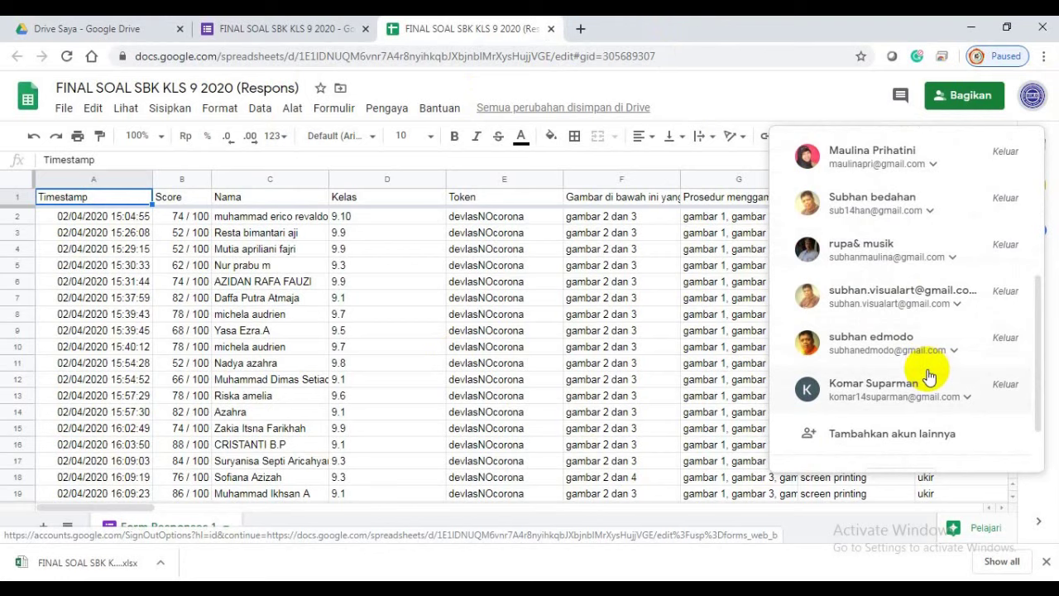
pyautogui.scroll(-2, 926, 373)
pyautogui.click(901, 403)
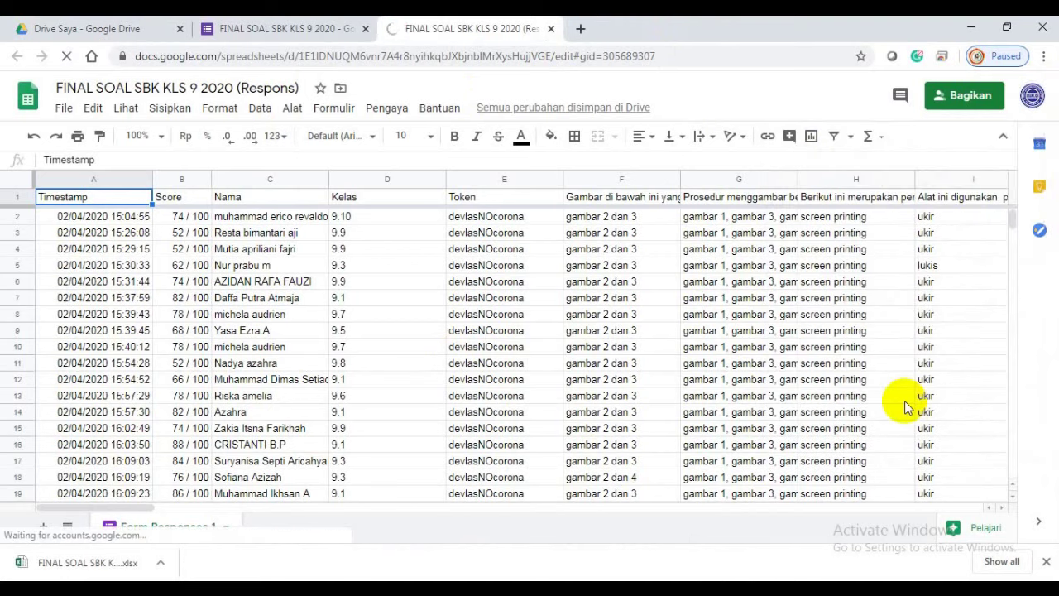
pyautogui.click(277, 34)
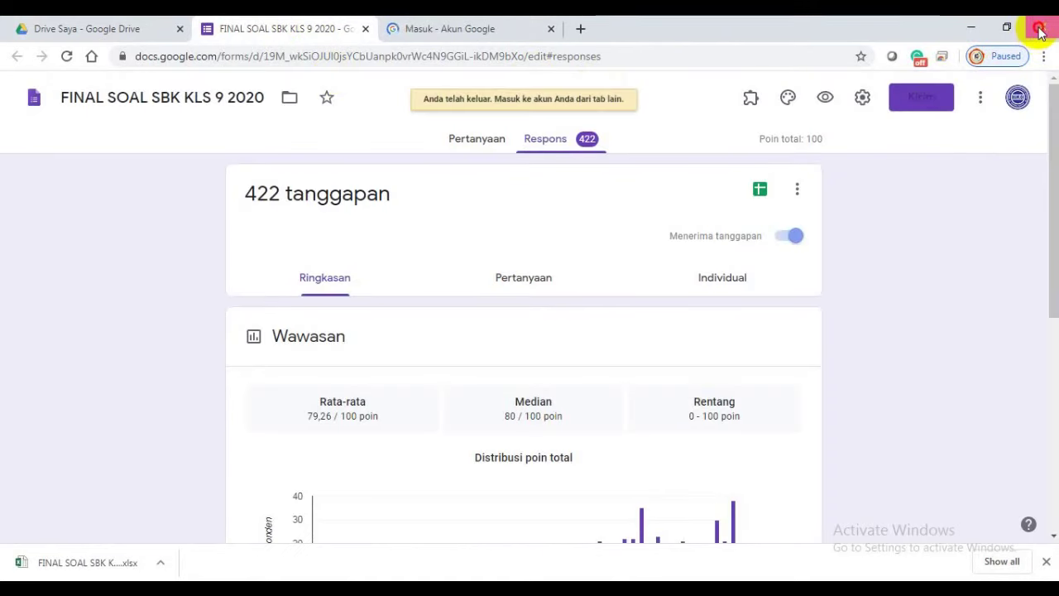
pyautogui.click(1042, 29)
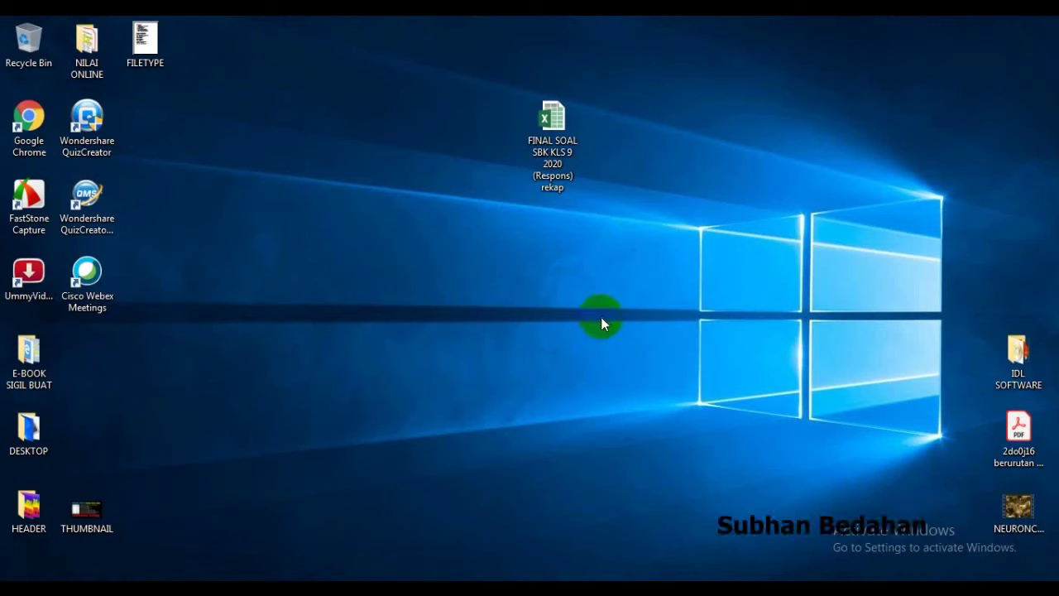
# - Open the rekap workbook from the desktop in Excel and enable editing
pyautogui.click(553, 158)
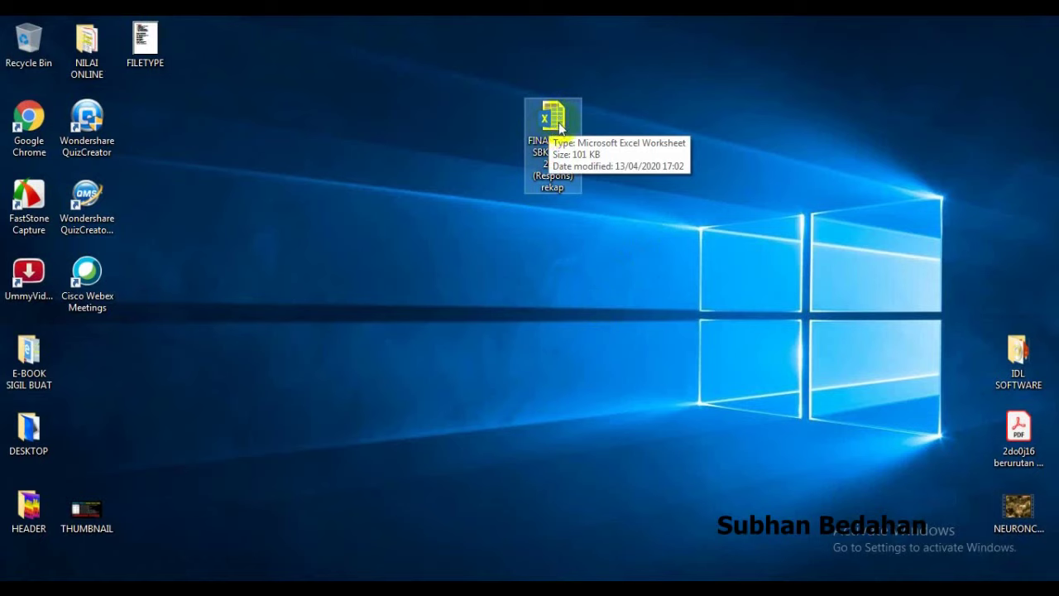
pyautogui.doubleClick(559, 121)
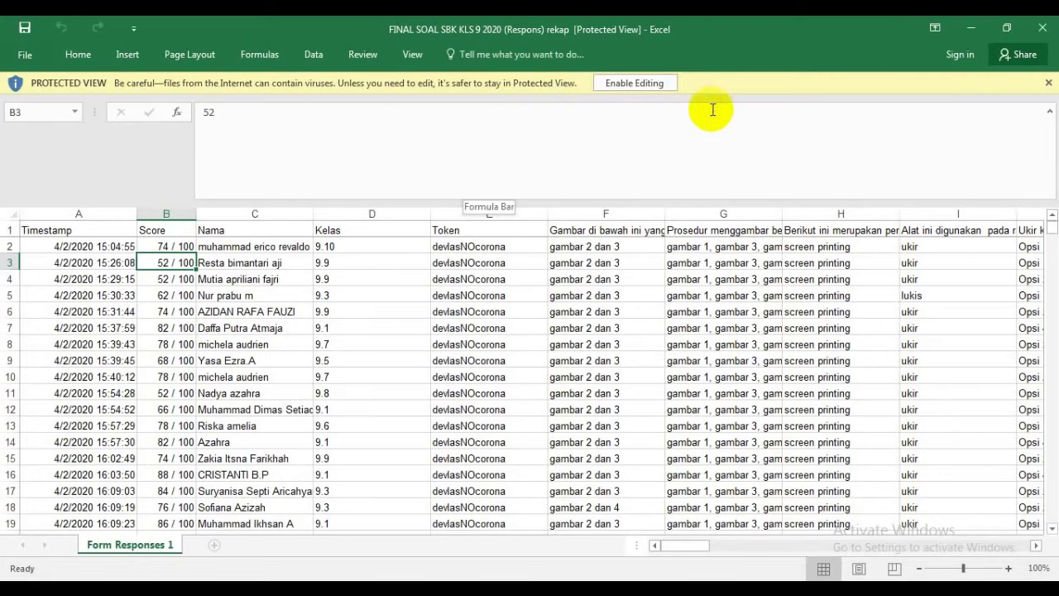
pyautogui.click(647, 83)
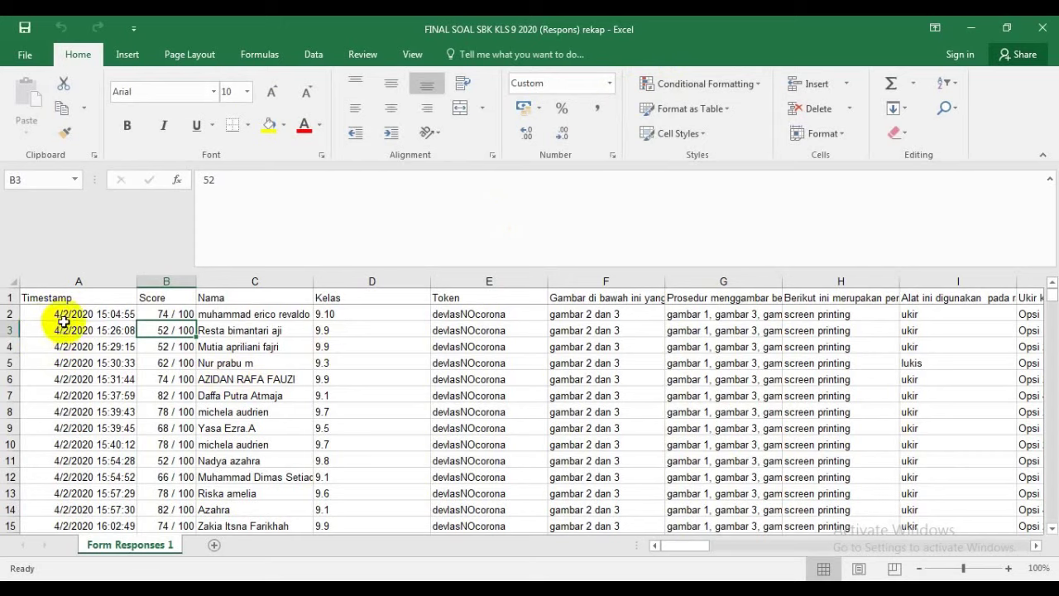
# - Close the workbook and make a duplicate of the rekap file on the desktop
pyautogui.click(1035, 31)
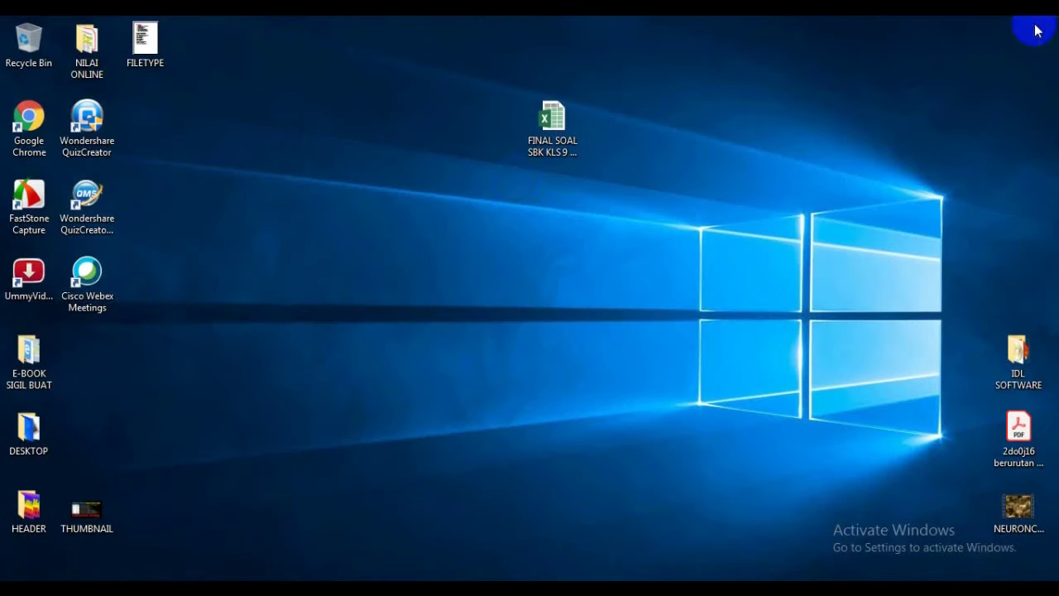
pyautogui.click(544, 124)
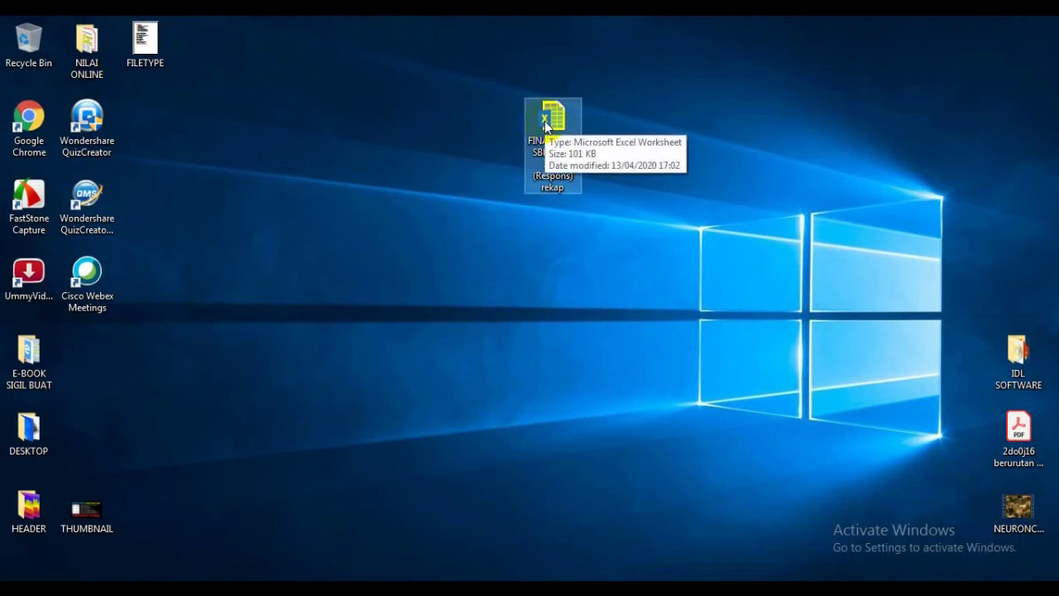
pyautogui.hotkey('ctrl', 'v')
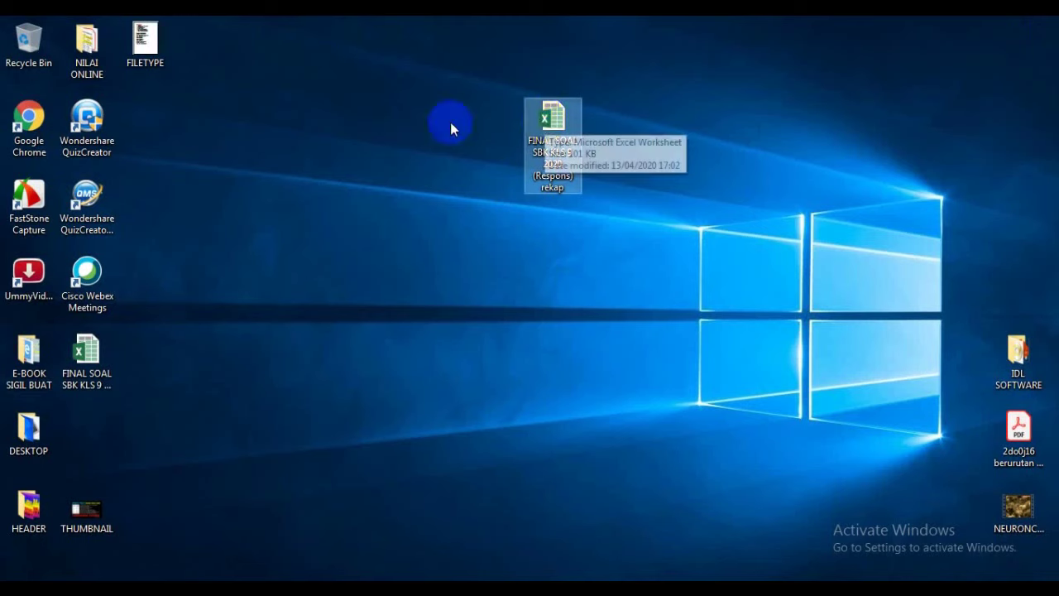
pyautogui.rightClick(556, 118)
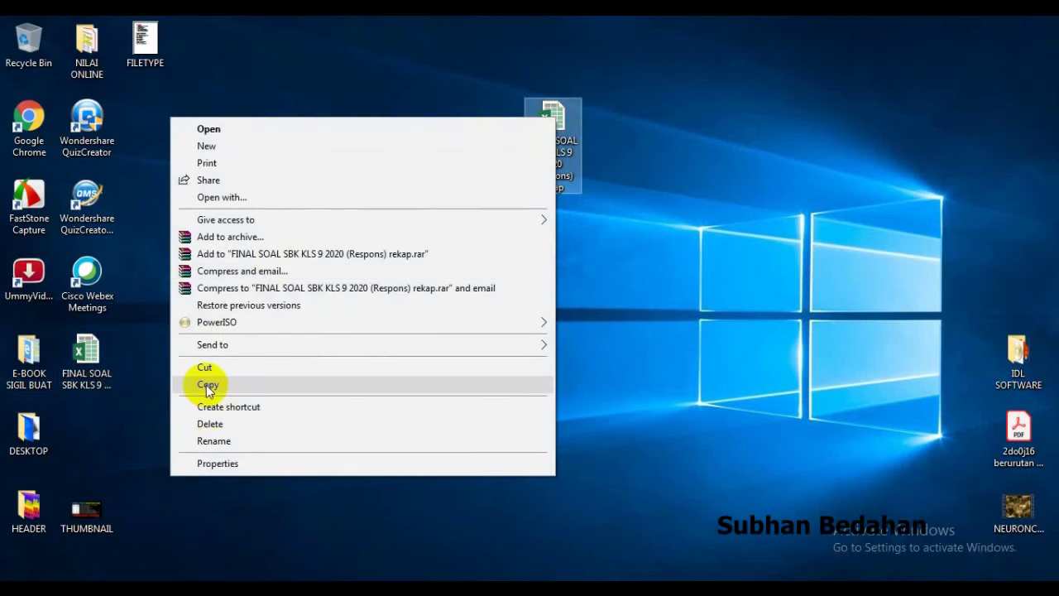
pyautogui.click(743, 160)
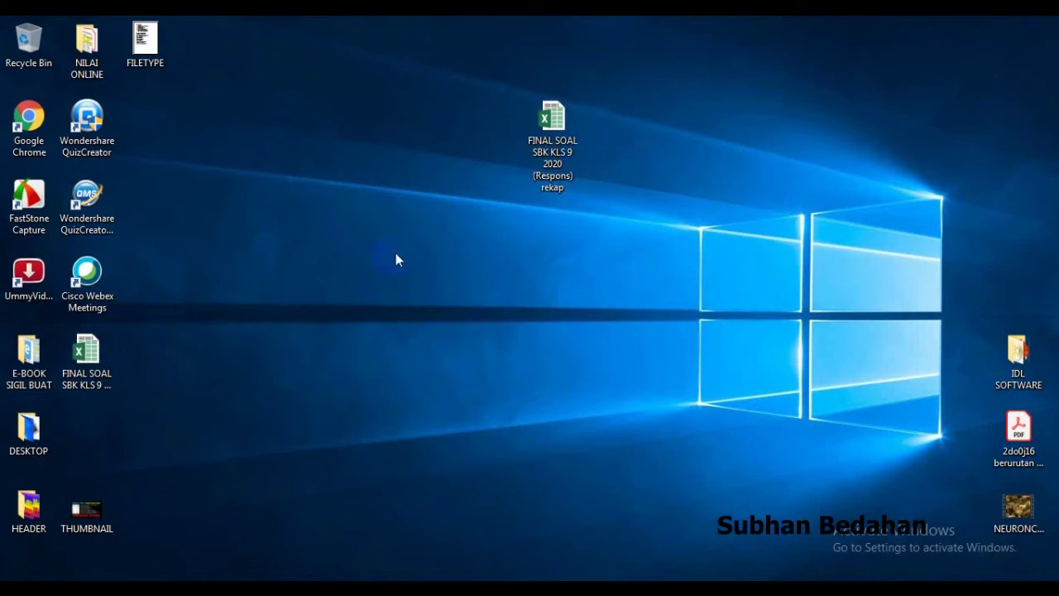
# - Reopen the original rekap workbook from the desktop and delete the entire Timestamp column
pyautogui.doubleClick(560, 120)
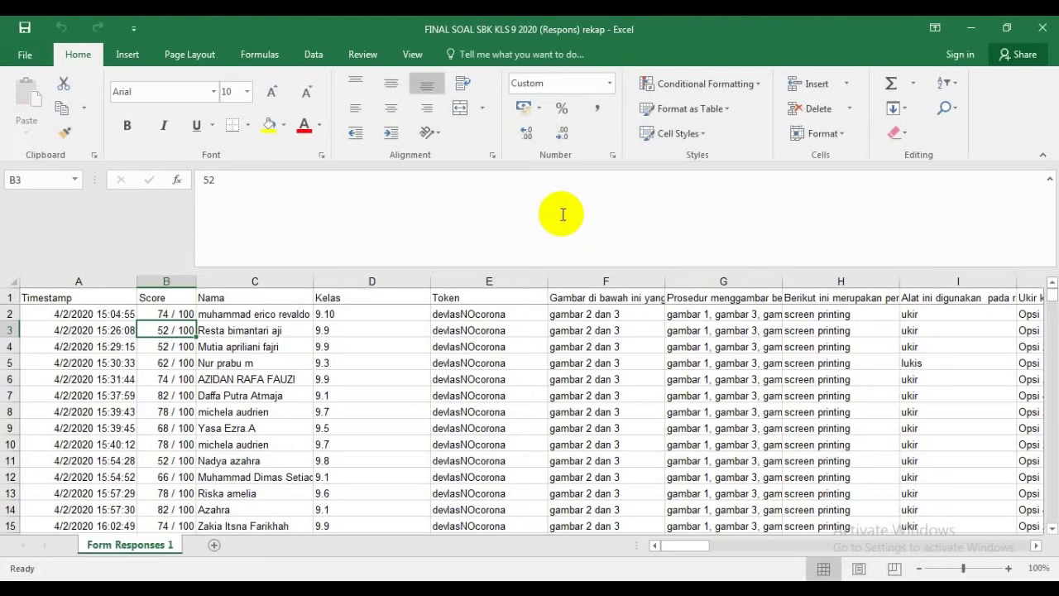
pyautogui.moveTo(65, 297); pyautogui.dragTo(59, 373)
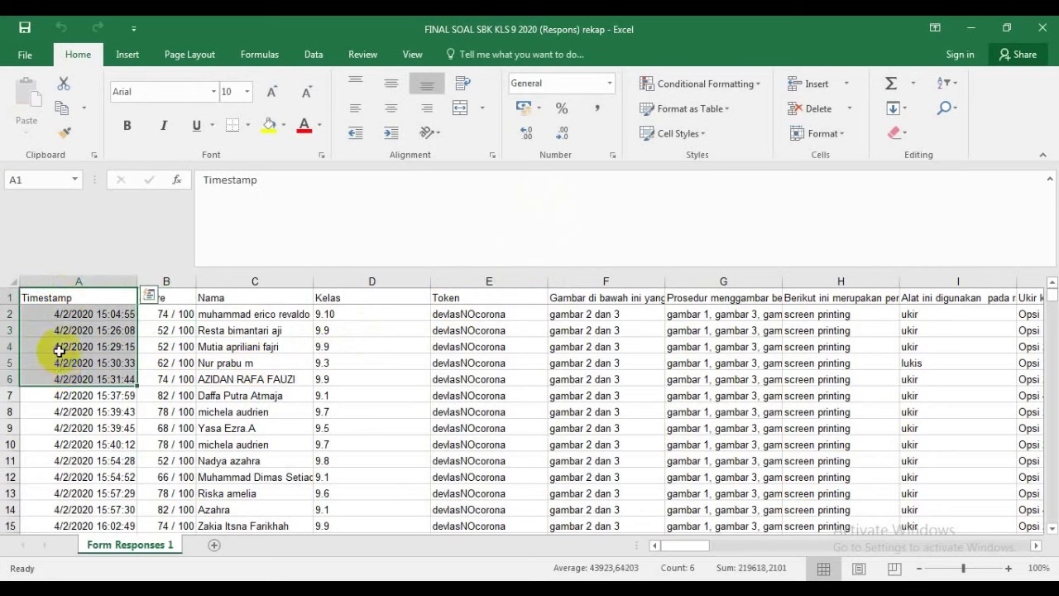
pyautogui.click(79, 291)
pyautogui.moveTo(77, 296); pyautogui.dragTo(77, 401)
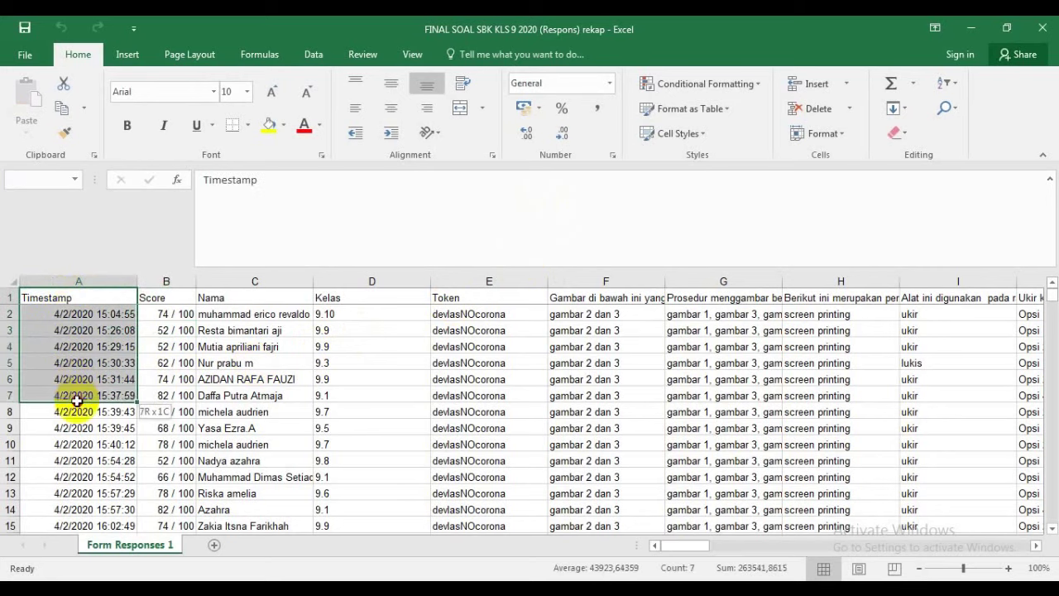
pyautogui.rightClick(75, 301)
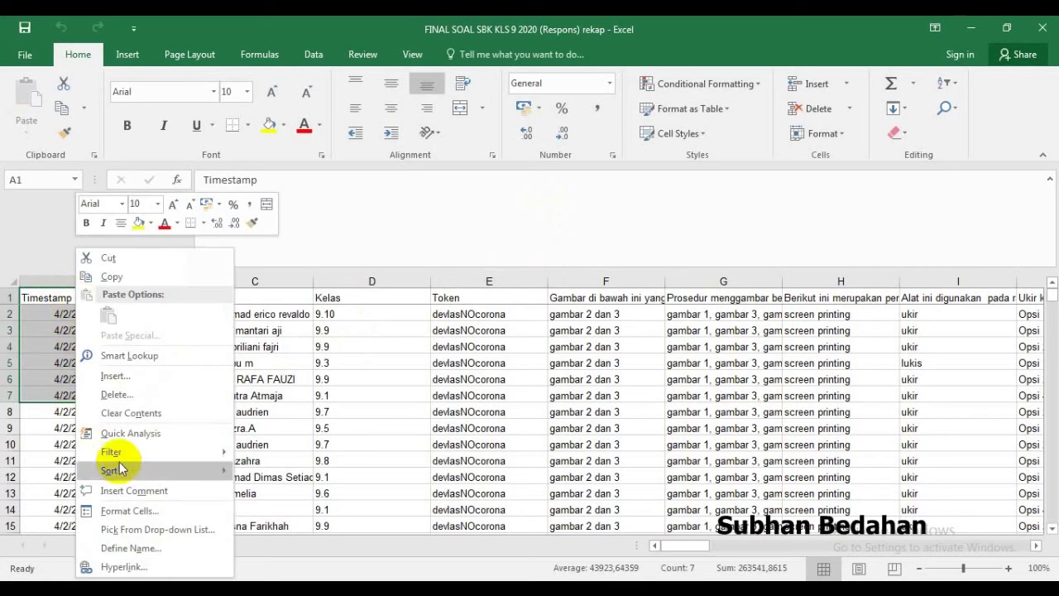
pyautogui.click(114, 395)
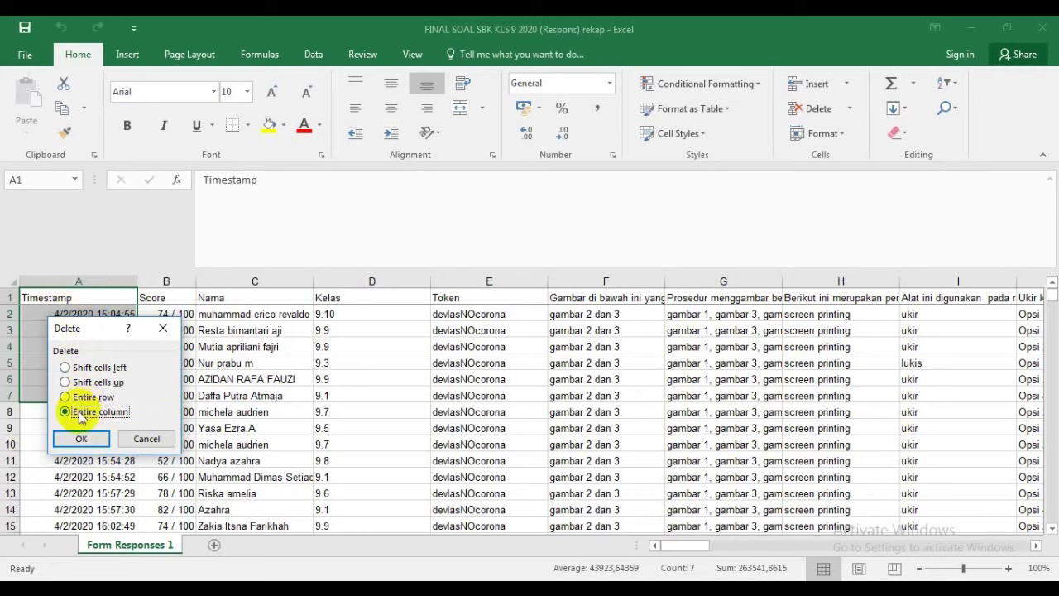
pyautogui.click(81, 439)
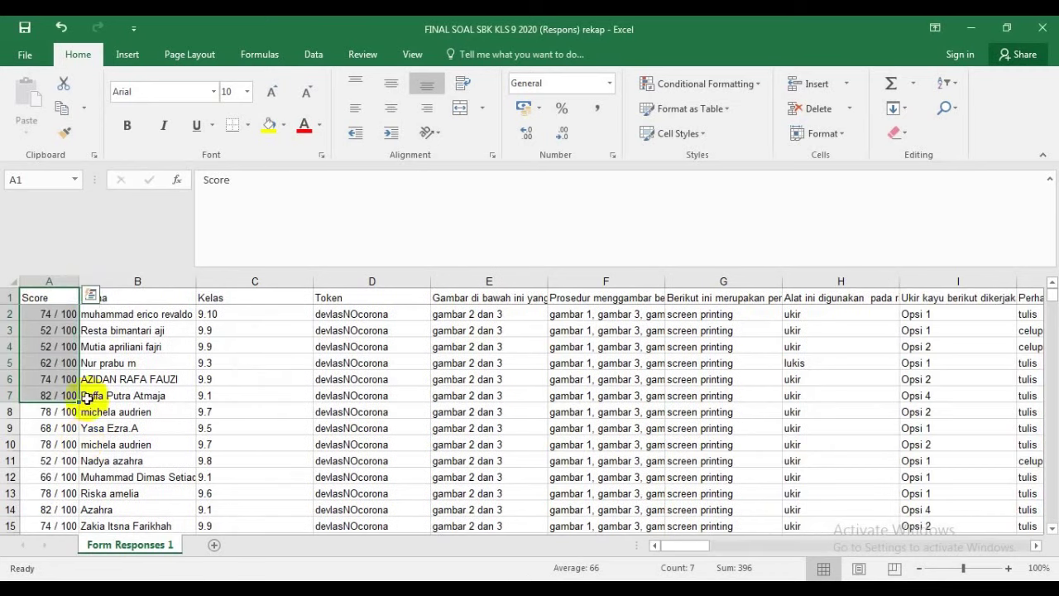
pyautogui.click(235, 382)
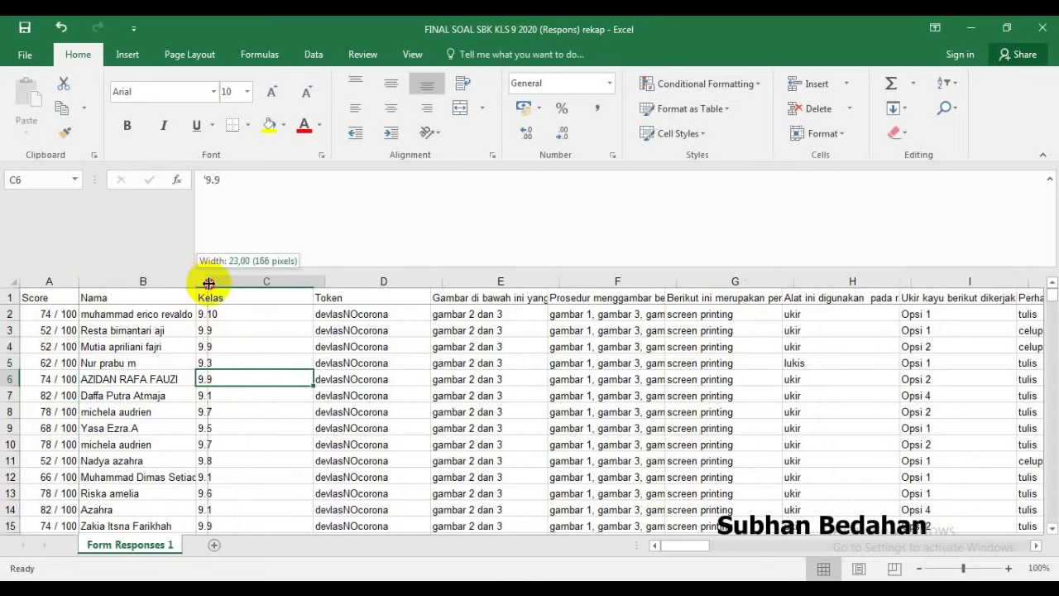
# - Widen the Nama column to fit the full names and narrow the Kelas and Token columns to their contents
pyautogui.moveTo(214, 285); pyautogui.dragTo(215, 286)
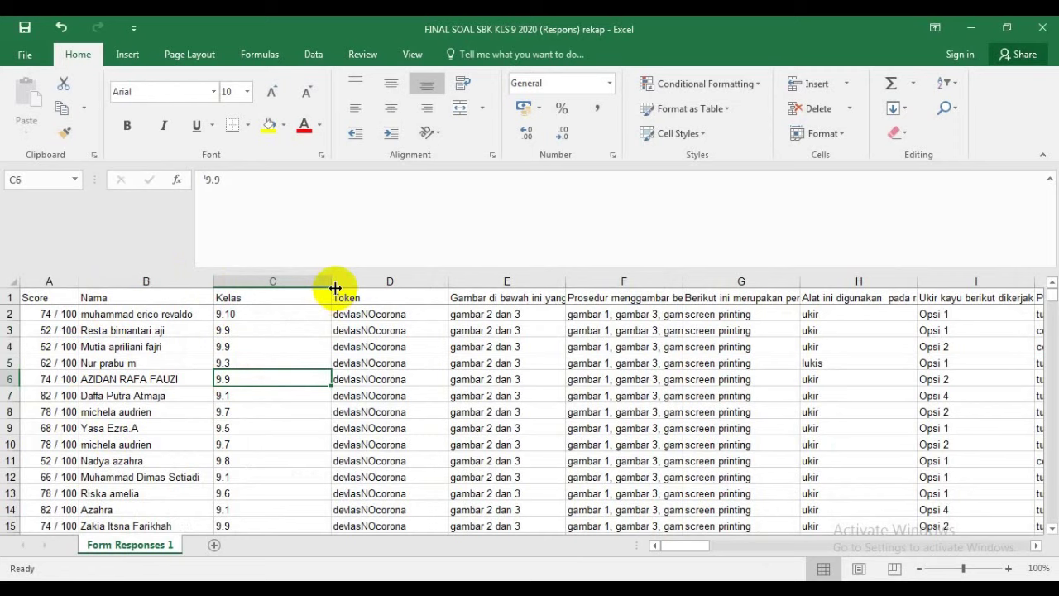
pyautogui.moveTo(333, 279); pyautogui.dragTo(256, 316)
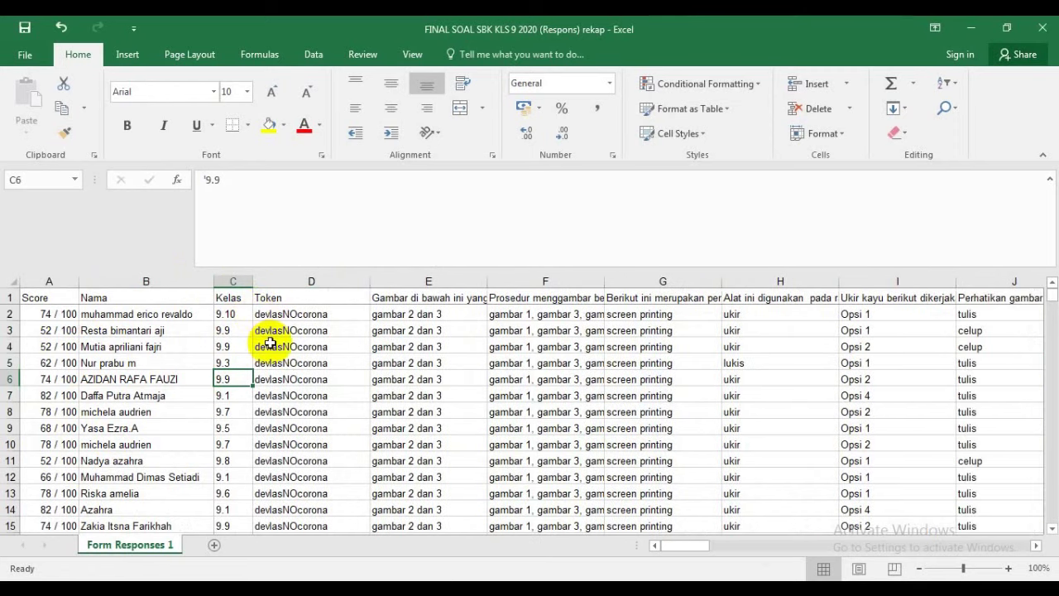
pyautogui.moveTo(369, 281); pyautogui.dragTo(338, 298)
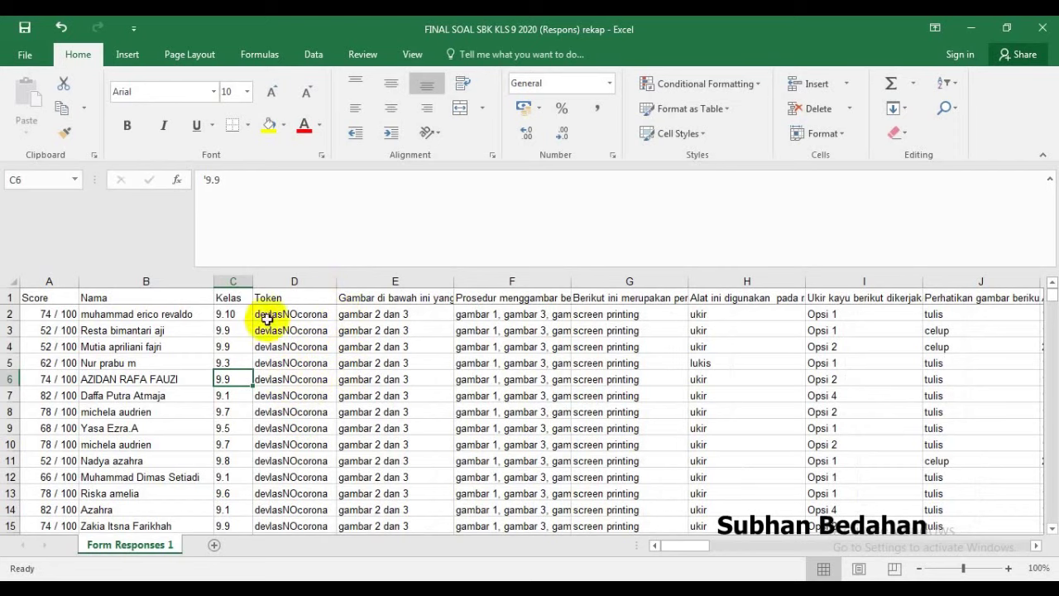
# - Delete the entire quiz answer columns from E through BD
pyautogui.scroll(-1, 300, 389)
pyautogui.scroll(-14, 298, 389)
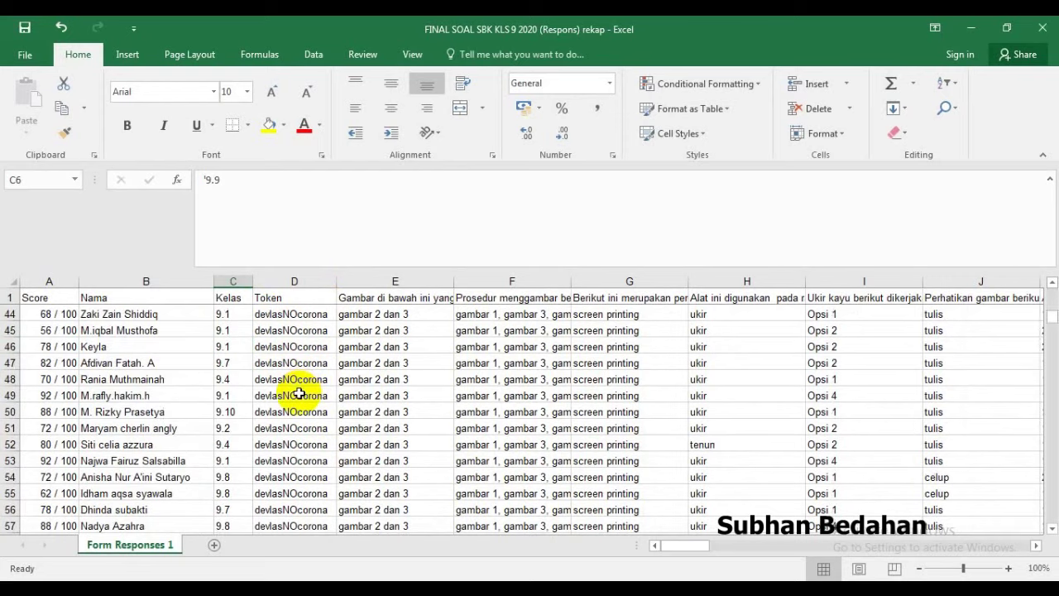
pyautogui.scroll(-4, 294, 385)
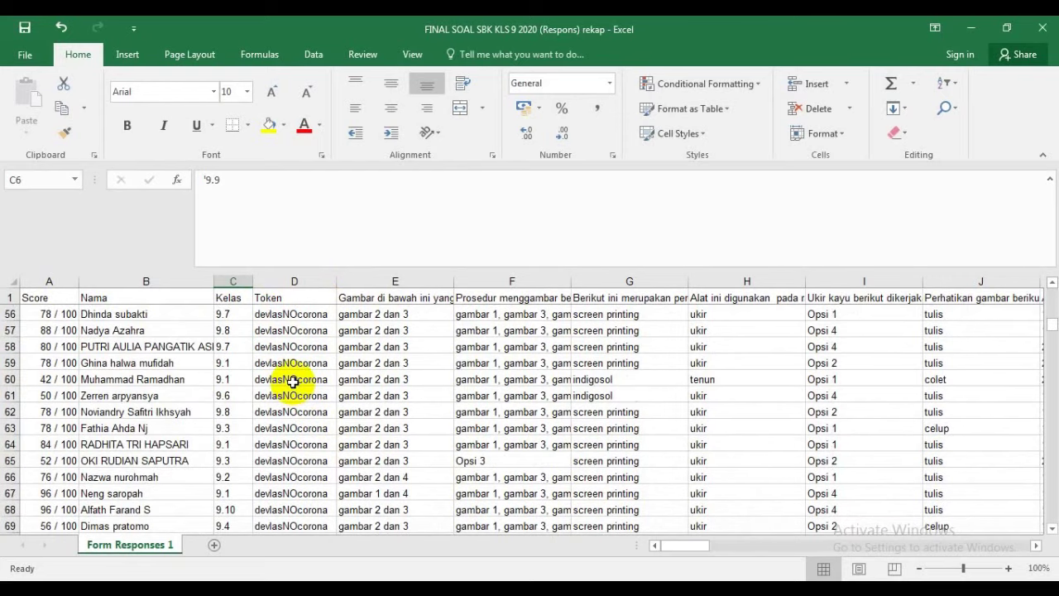
pyautogui.scroll(-4, 293, 382)
pyautogui.scroll(19, 293, 382)
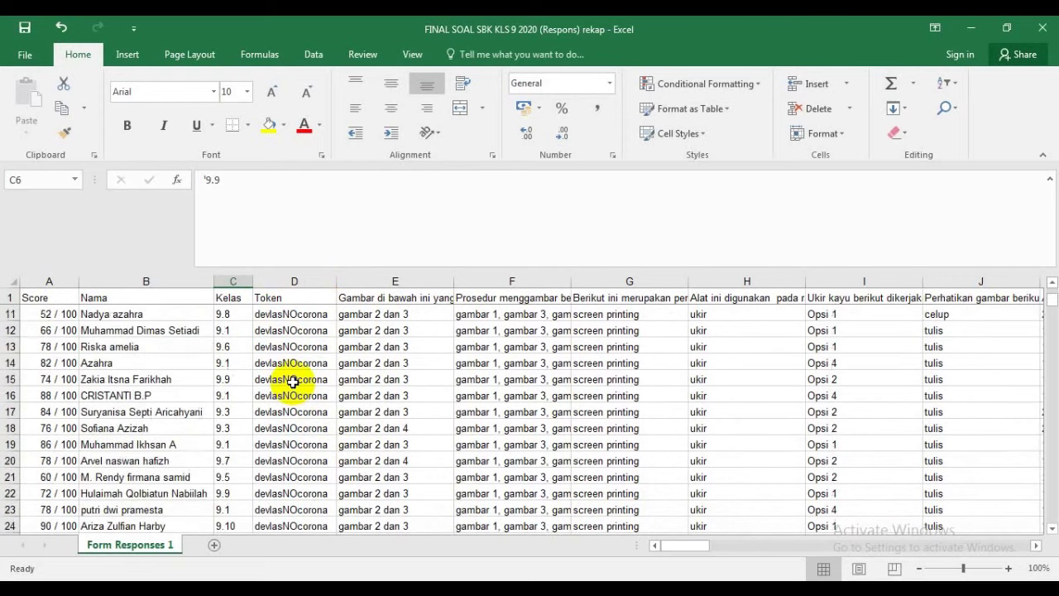
pyautogui.scroll(3, 293, 381)
pyautogui.moveTo(372, 318); pyautogui.dragTo(934, 363)
pyautogui.rightClick(746, 338)
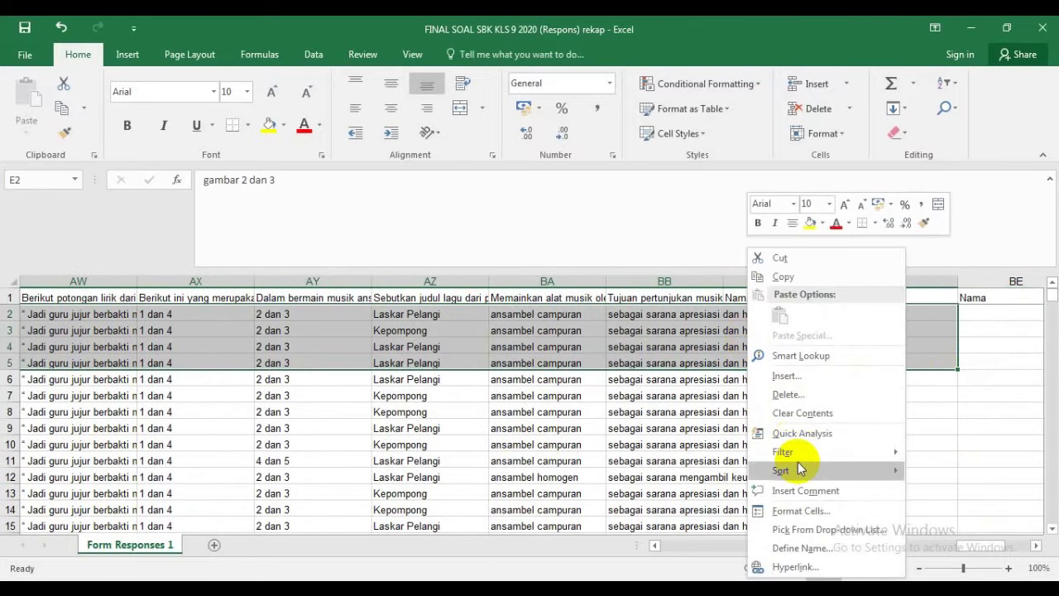
pyautogui.click(788, 394)
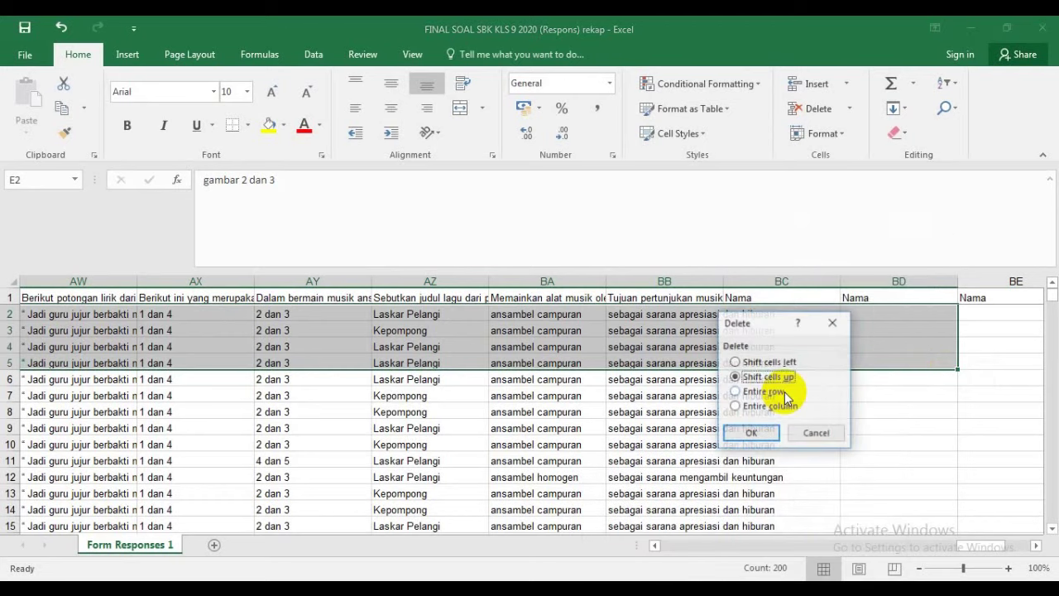
pyautogui.click(751, 435)
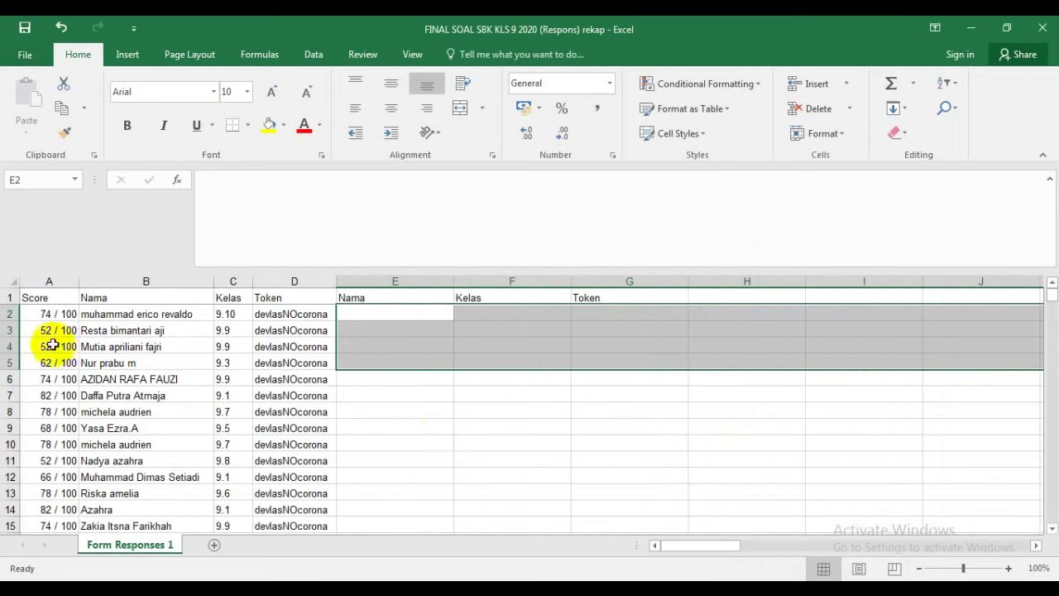
# - Clear the duplicate Nama, Kelas and Token headers in E1:G1
pyautogui.click(42, 302)
pyautogui.click(135, 297)
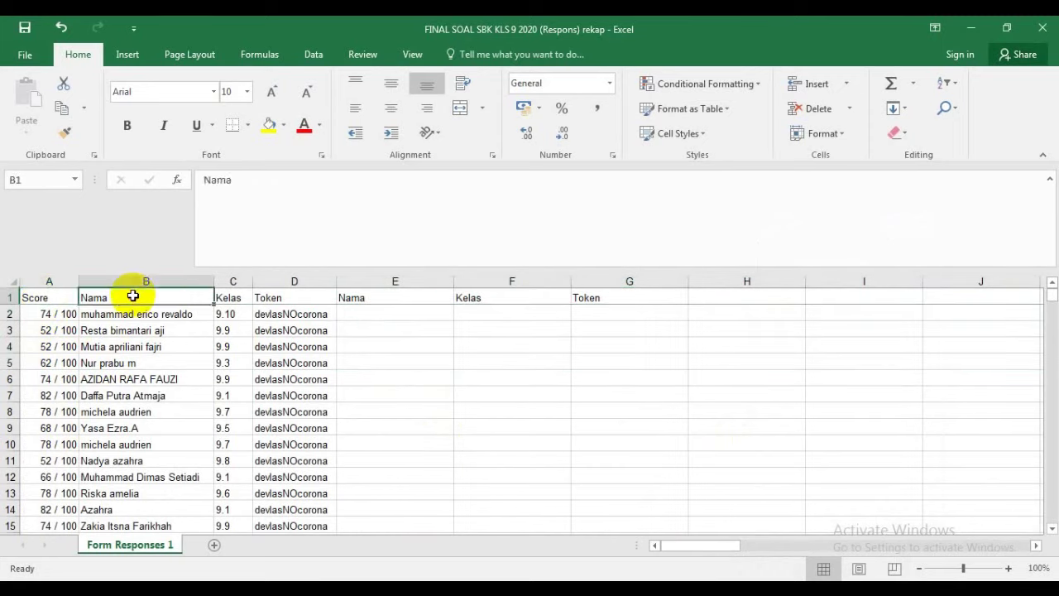
pyautogui.click(229, 297)
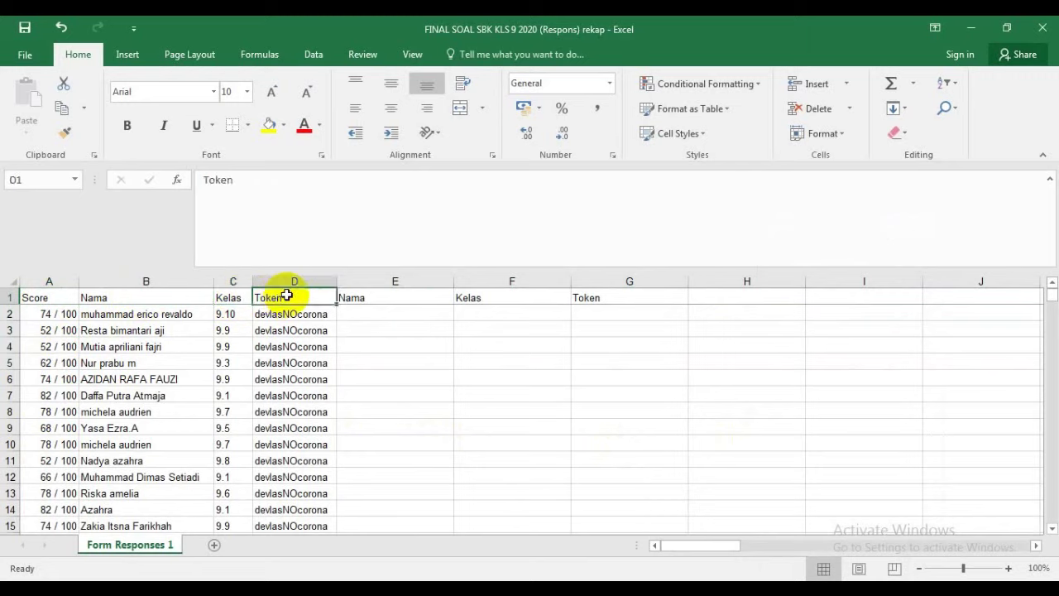
pyautogui.click(385, 339)
pyautogui.moveTo(350, 298); pyautogui.dragTo(593, 306)
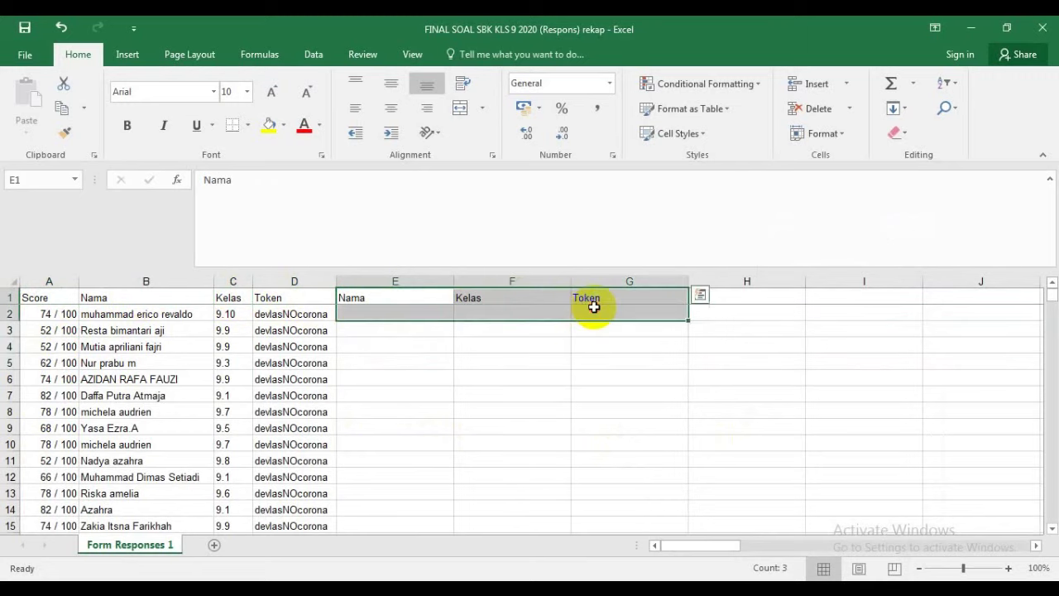
pyautogui.click(582, 361)
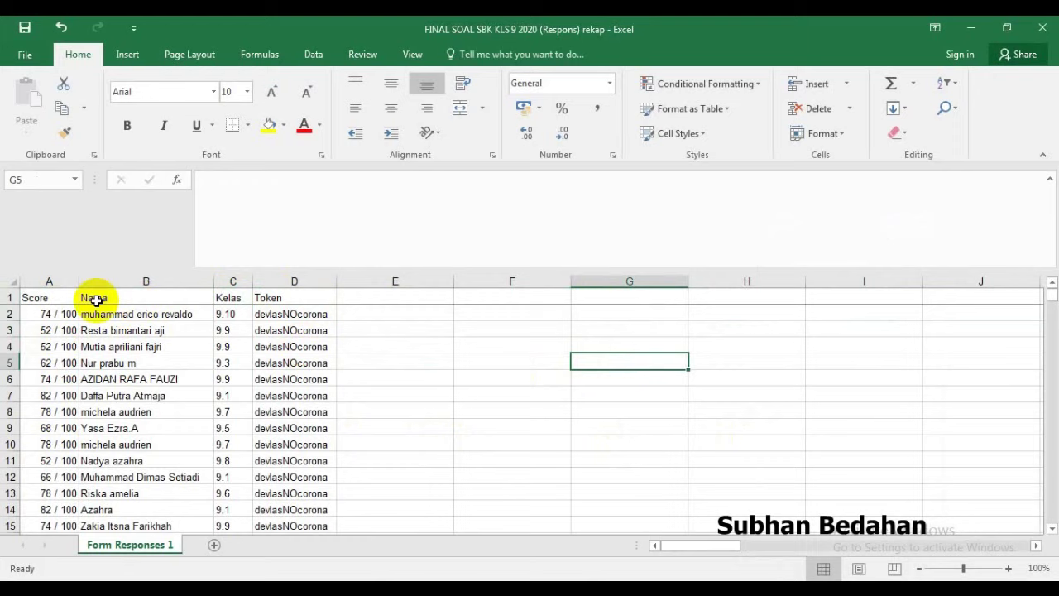
# - Delete entire columns E through G, which hold the duplicate name, class and token entries beside the table
pyautogui.moveTo(36, 299); pyautogui.dragTo(296, 532)
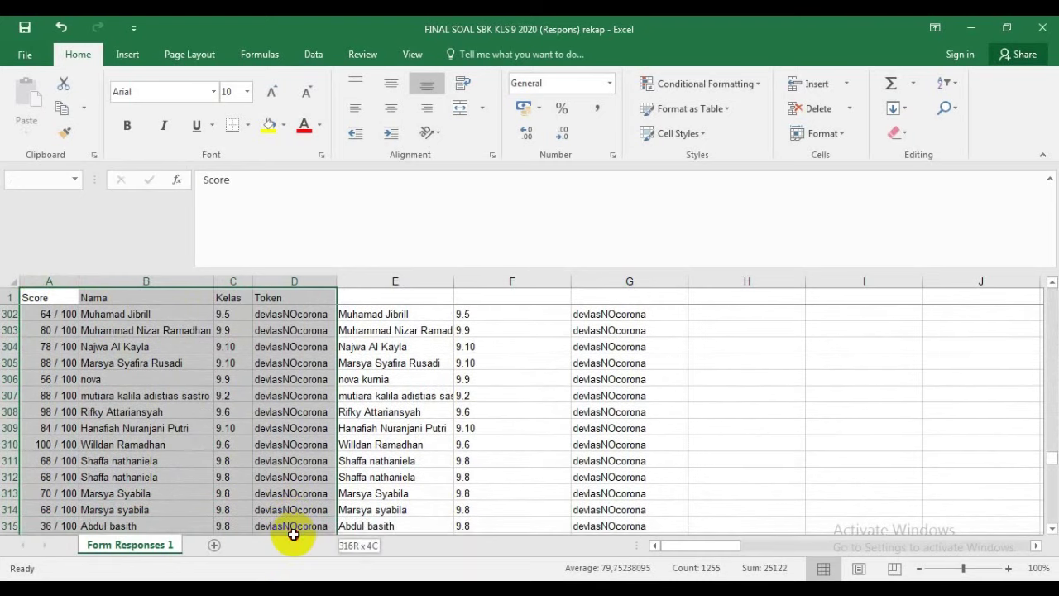
pyautogui.click(584, 410)
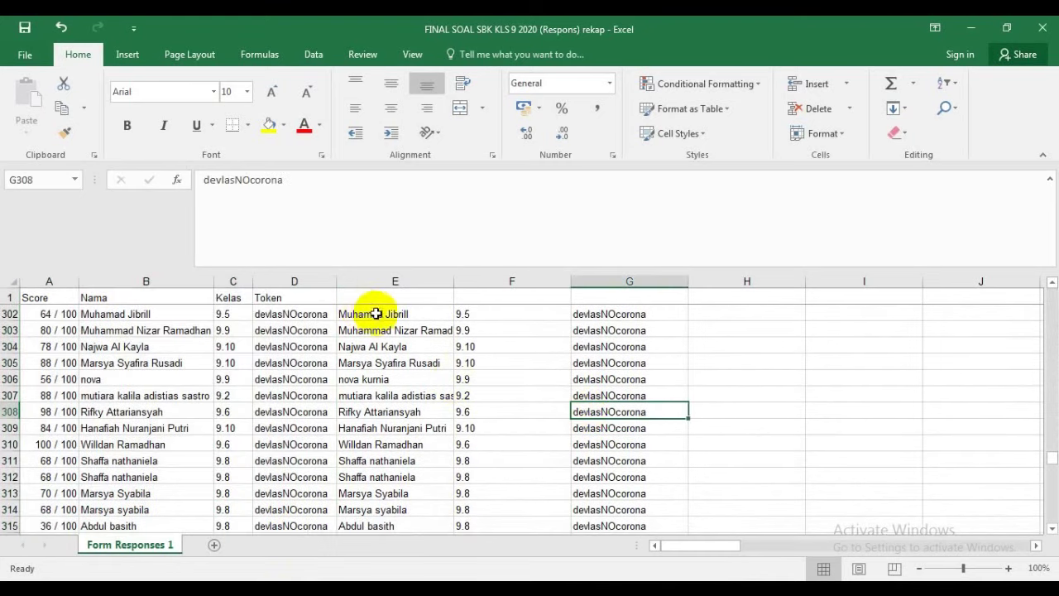
pyautogui.scroll(4, 377, 313)
pyautogui.moveTo(367, 314); pyautogui.dragTo(603, 491)
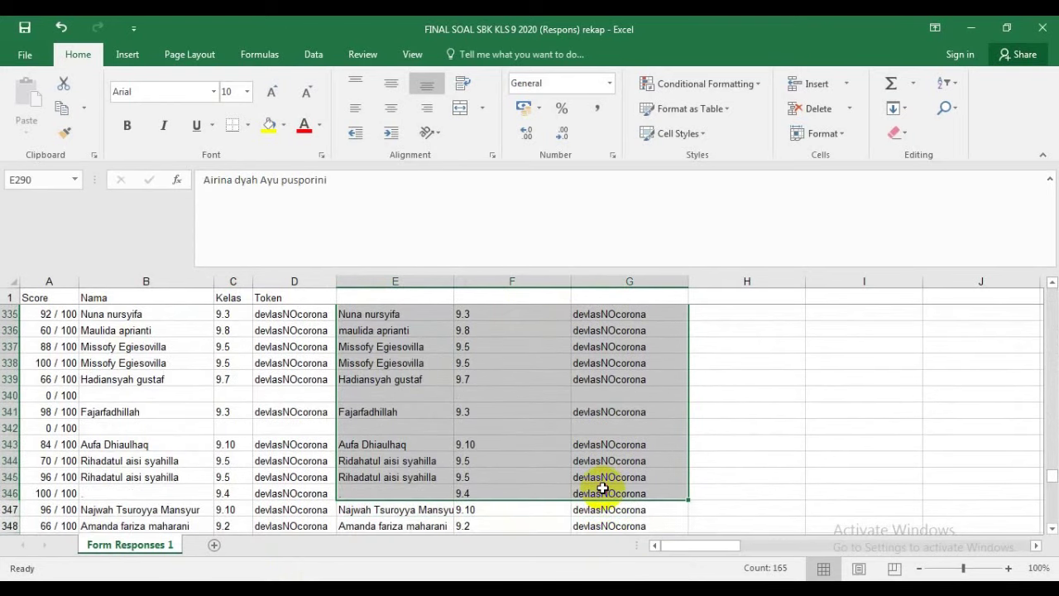
pyautogui.rightClick(523, 352)
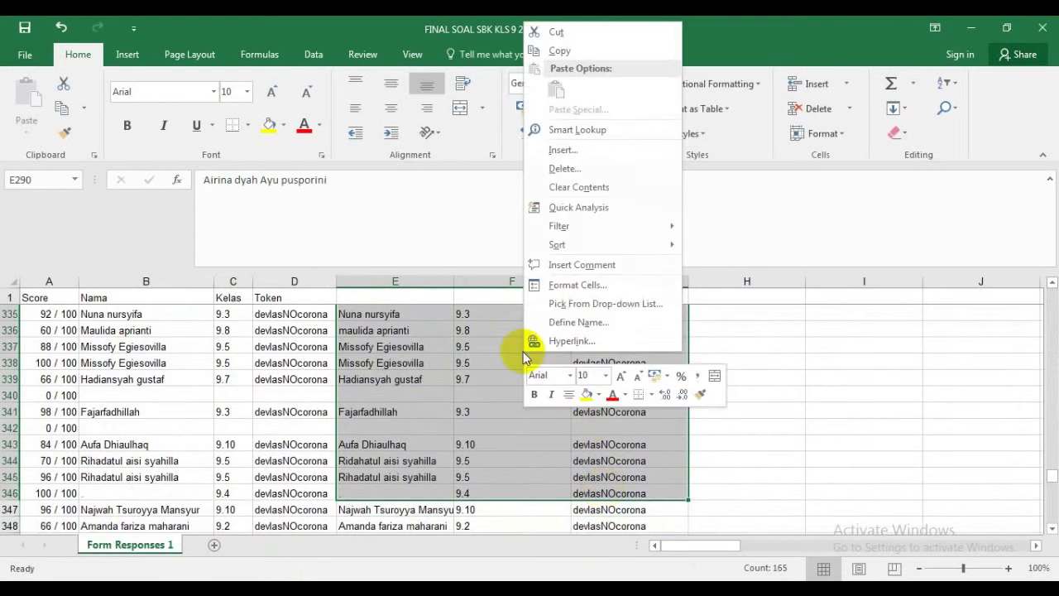
pyautogui.click(560, 172)
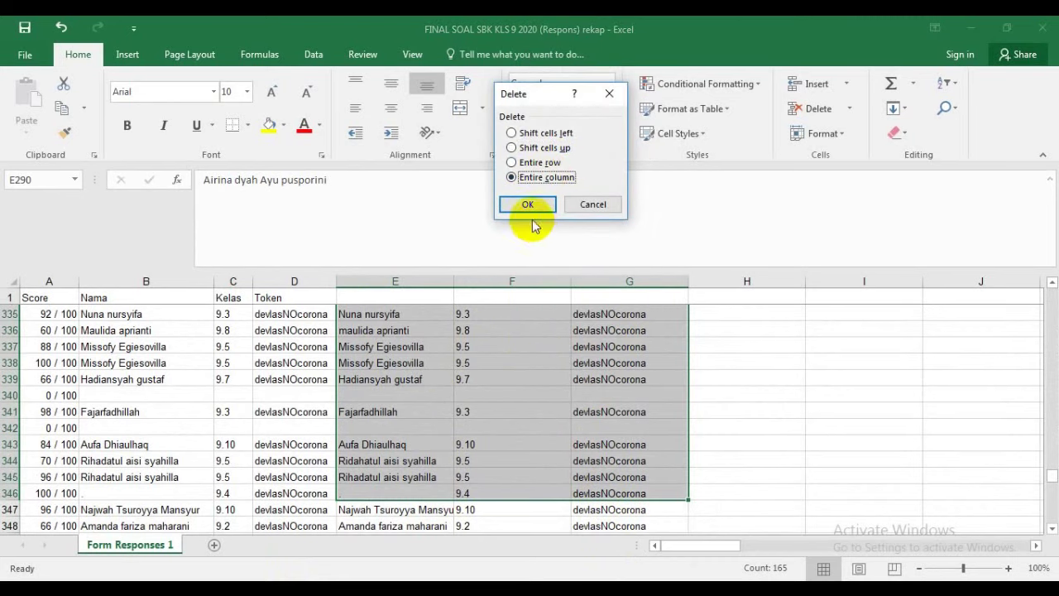
pyautogui.click(526, 204)
# - Apply All Borders to the whole score table, from A1 to D423
pyautogui.scroll(-10, 579, 331)
pyautogui.scroll(20, 566, 355)
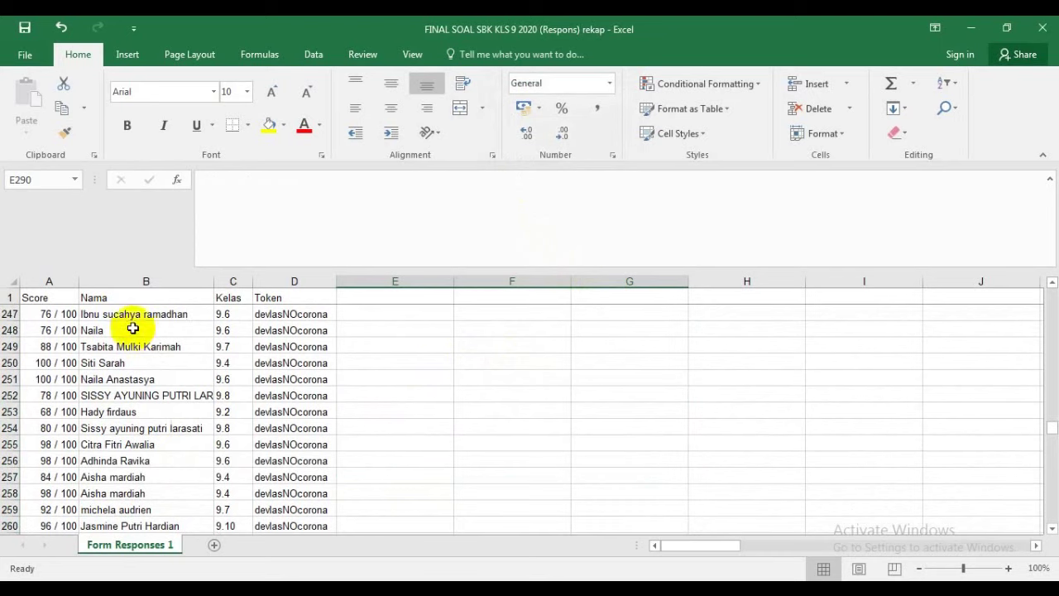
pyautogui.scroll(9, 165, 355)
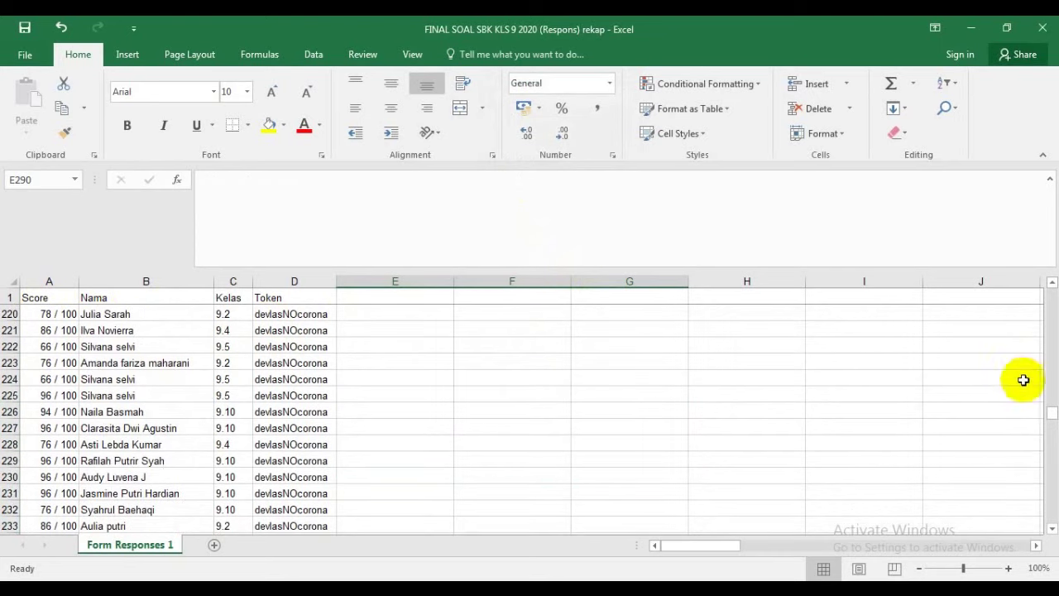
pyautogui.moveTo(1053, 414); pyautogui.dragTo(1051, 286)
pyautogui.moveTo(35, 297); pyautogui.dragTo(274, 430)
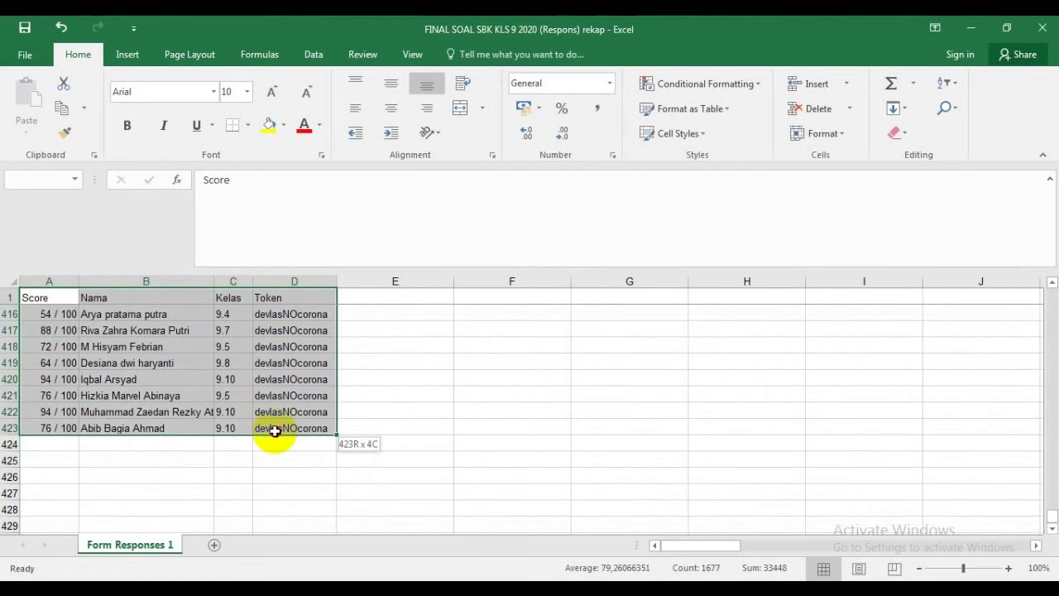
pyautogui.click(248, 127)
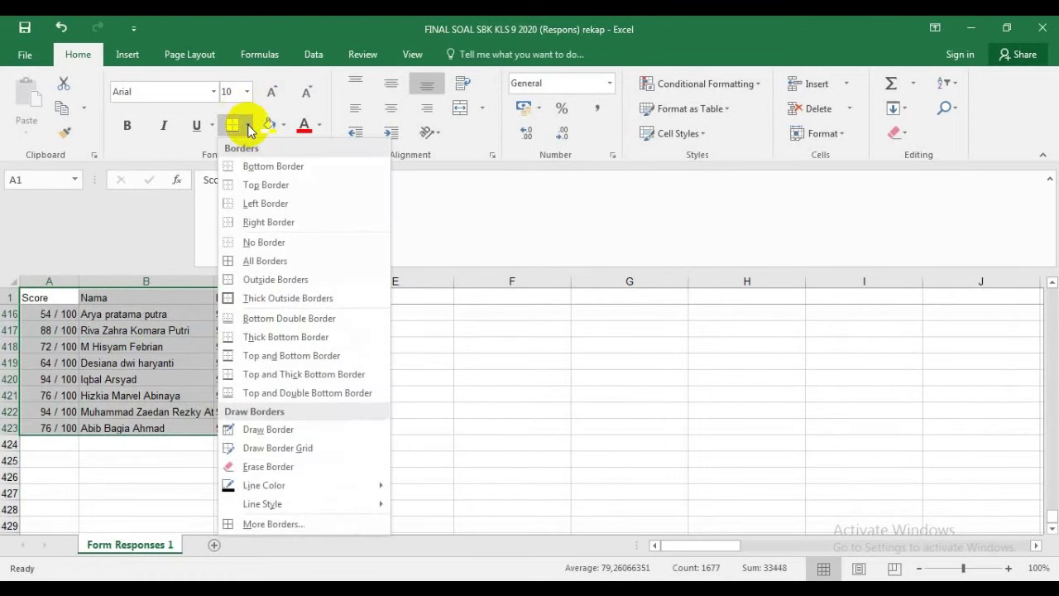
pyautogui.click(256, 268)
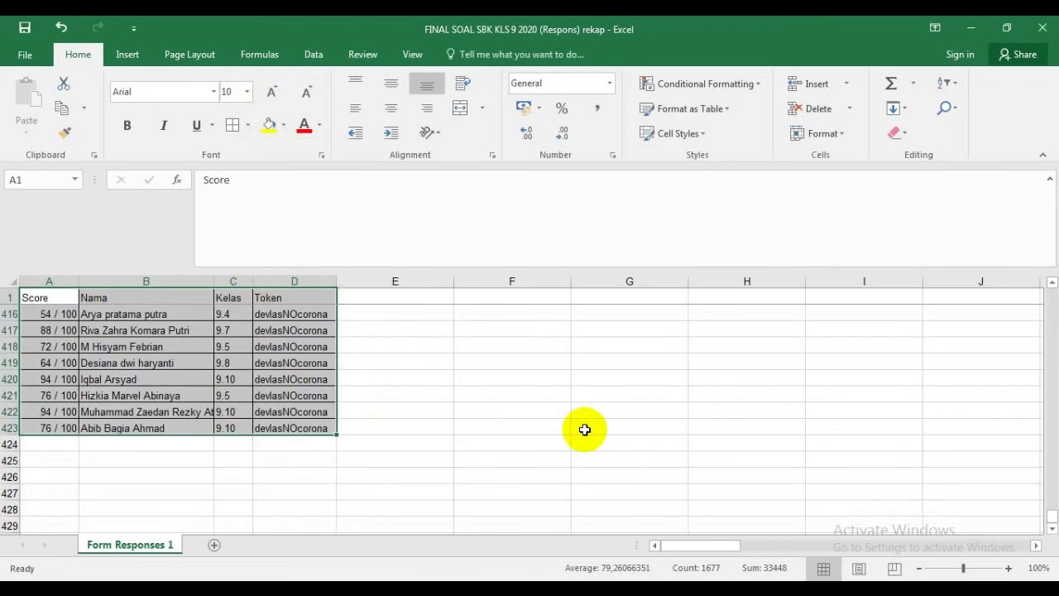
# - Replace the mistyped entries in D402:D404 of the Token column by filling down from D401
pyautogui.scroll(10, 546, 414)
pyautogui.scroll(-6, 504, 416)
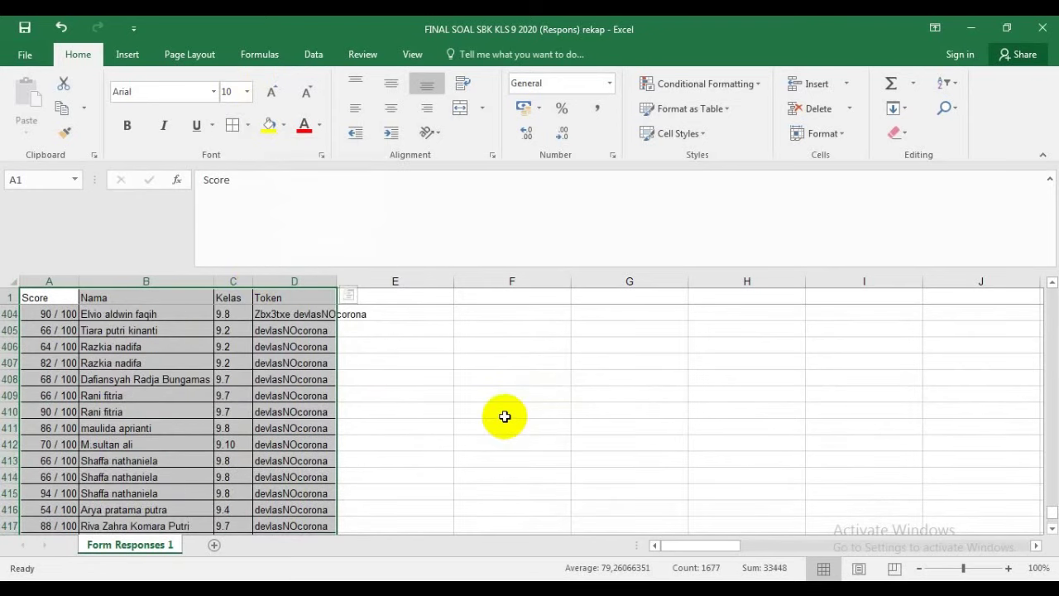
pyautogui.scroll(3, 501, 411)
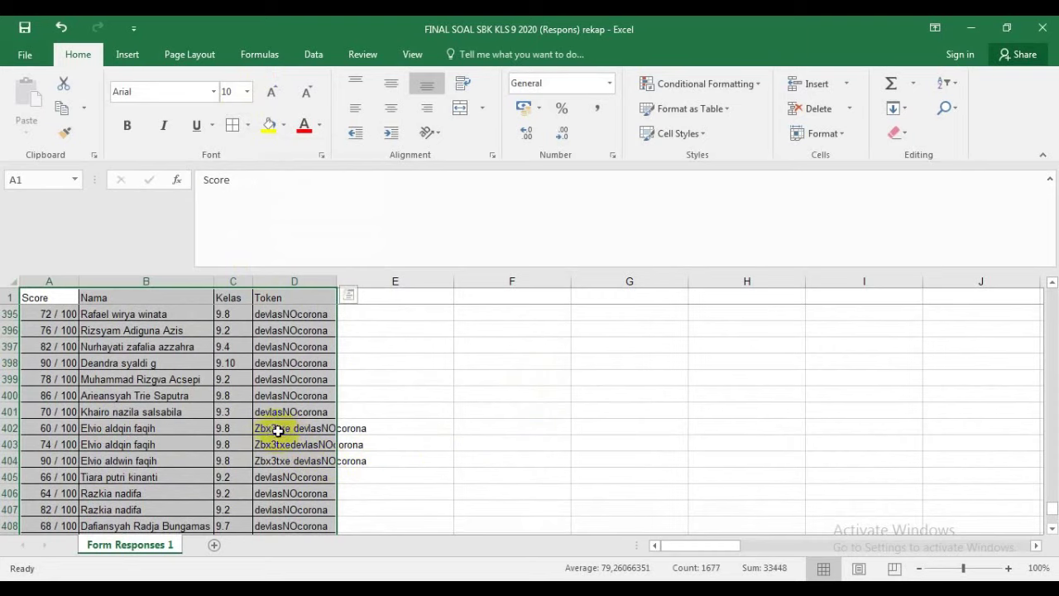
pyautogui.hotkey('ctrl', 'End')
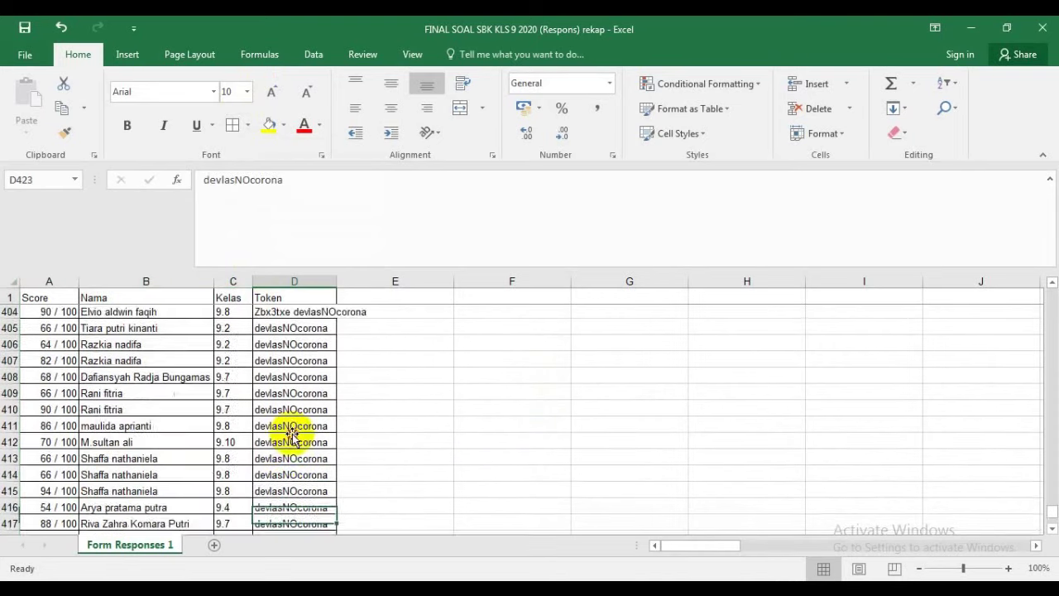
pyautogui.scroll(4, 371, 373)
pyautogui.scroll(-2, 398, 419)
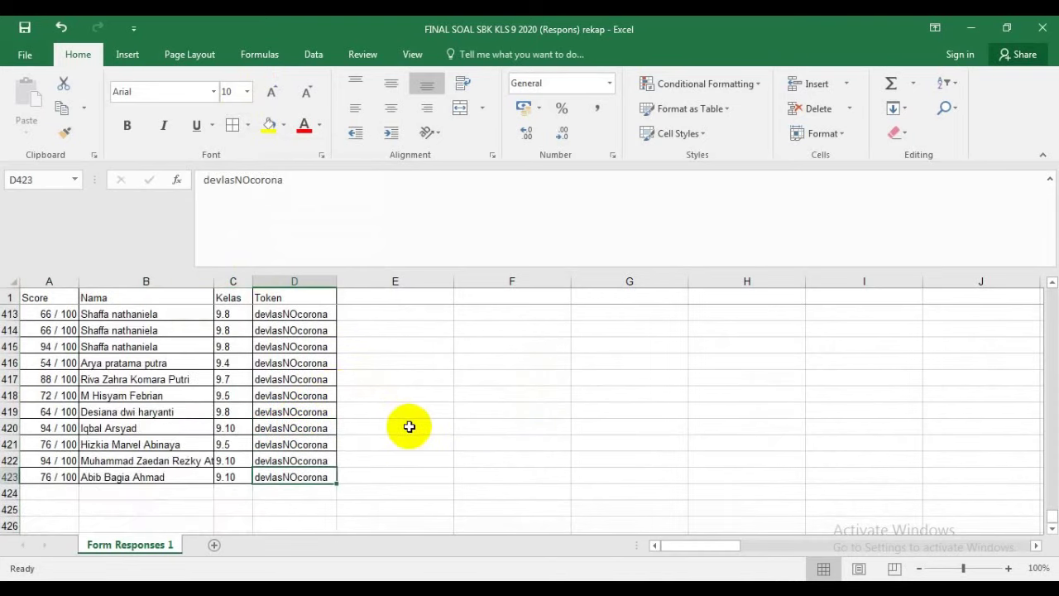
pyautogui.scroll(4, 408, 422)
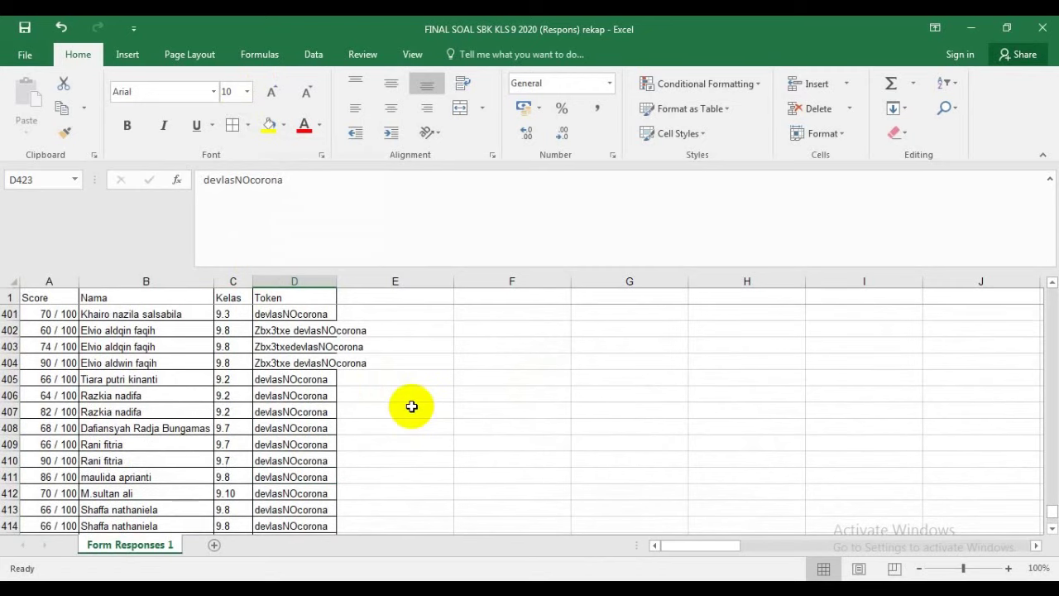
pyautogui.scroll(2, 354, 333)
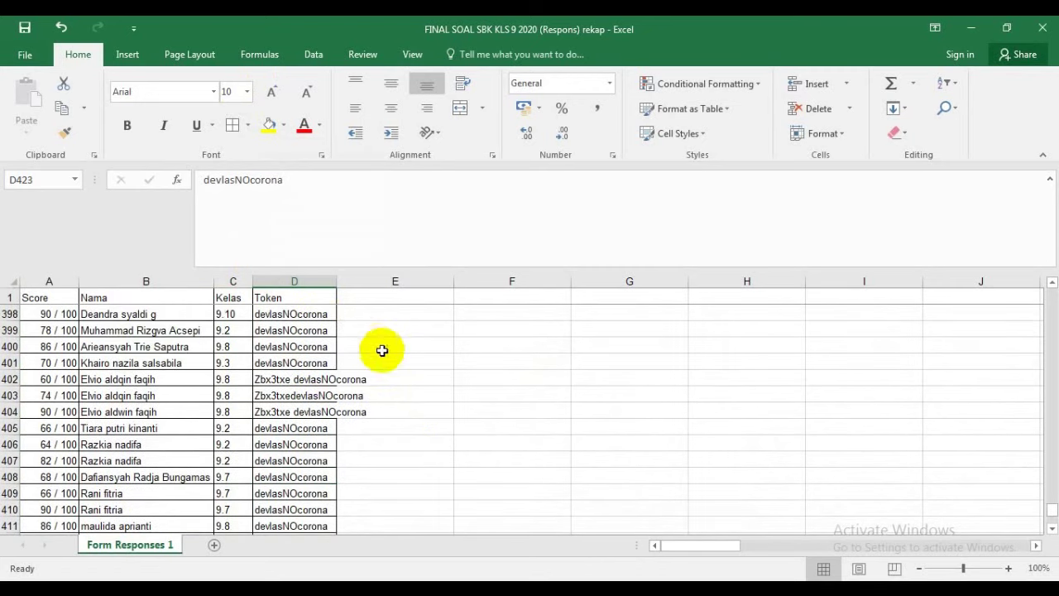
pyautogui.click(435, 401)
pyautogui.click(290, 409)
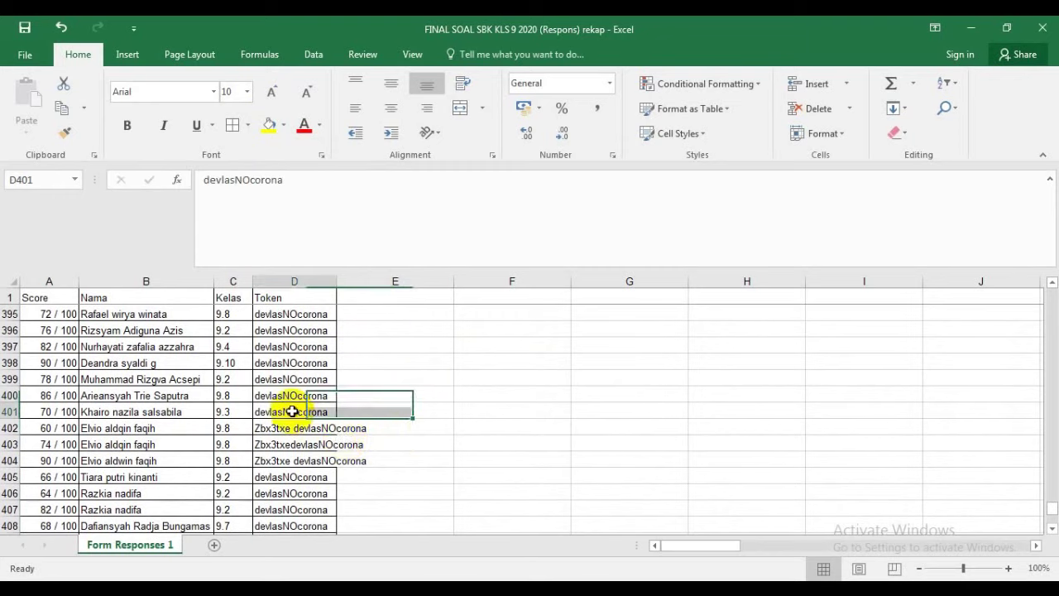
pyautogui.moveTo(335, 415); pyautogui.dragTo(336, 465)
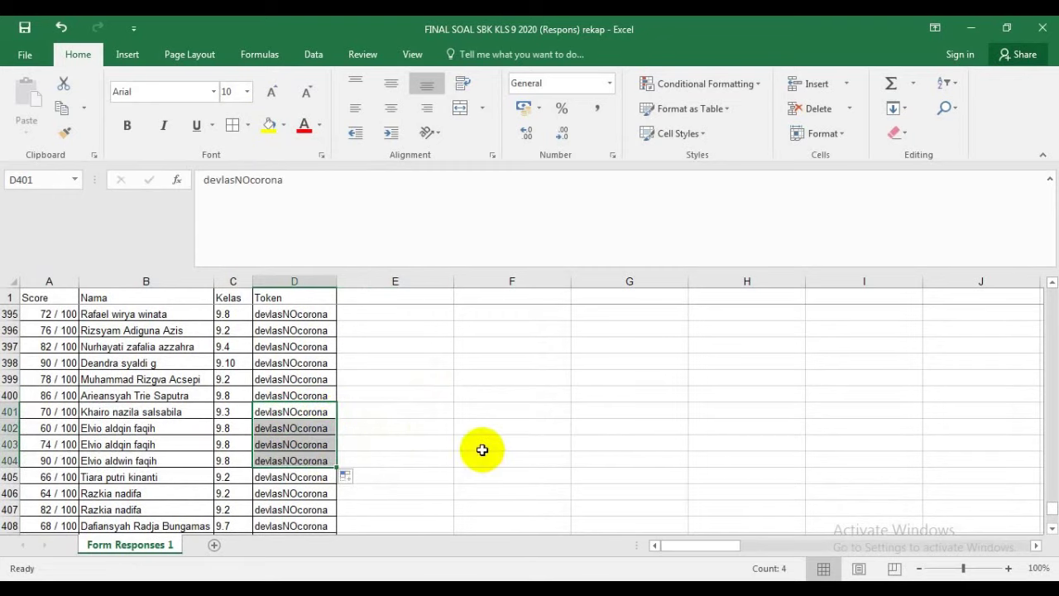
# - Delete entire row 342, the response with a zero score and no name, class or token
pyautogui.scroll(20, 483, 450)
pyautogui.scroll(5, 290, 406)
pyautogui.scroll(-7, 339, 427)
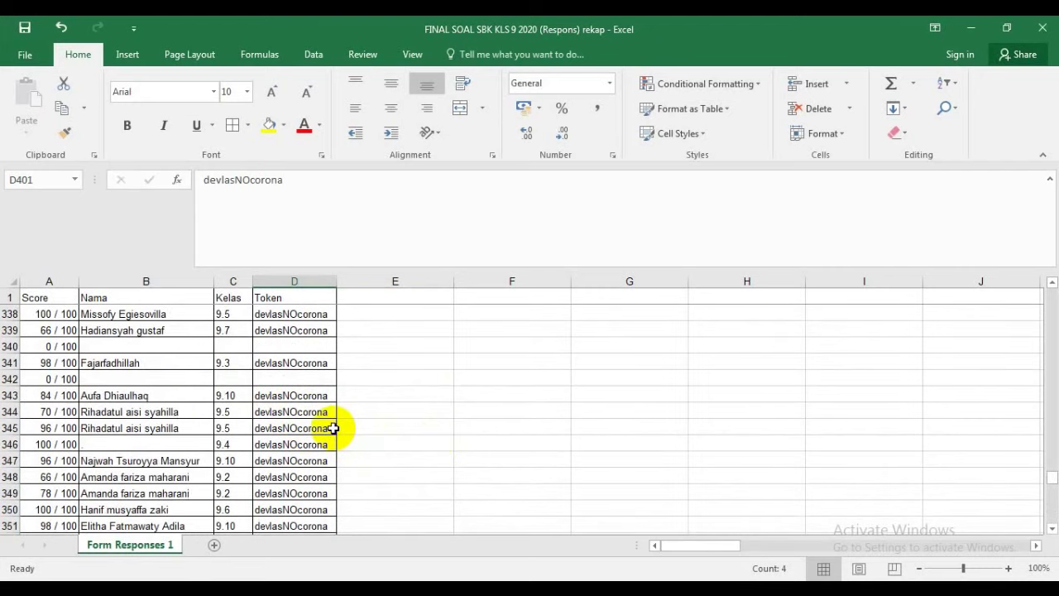
pyautogui.scroll(1, 331, 428)
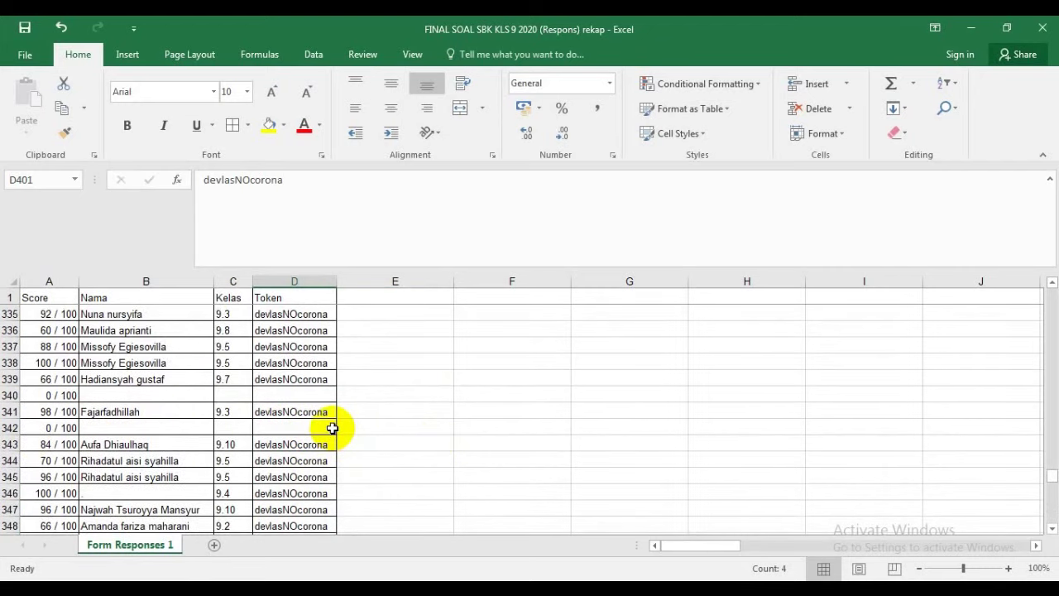
pyautogui.click(113, 427)
pyautogui.rightClick(114, 431)
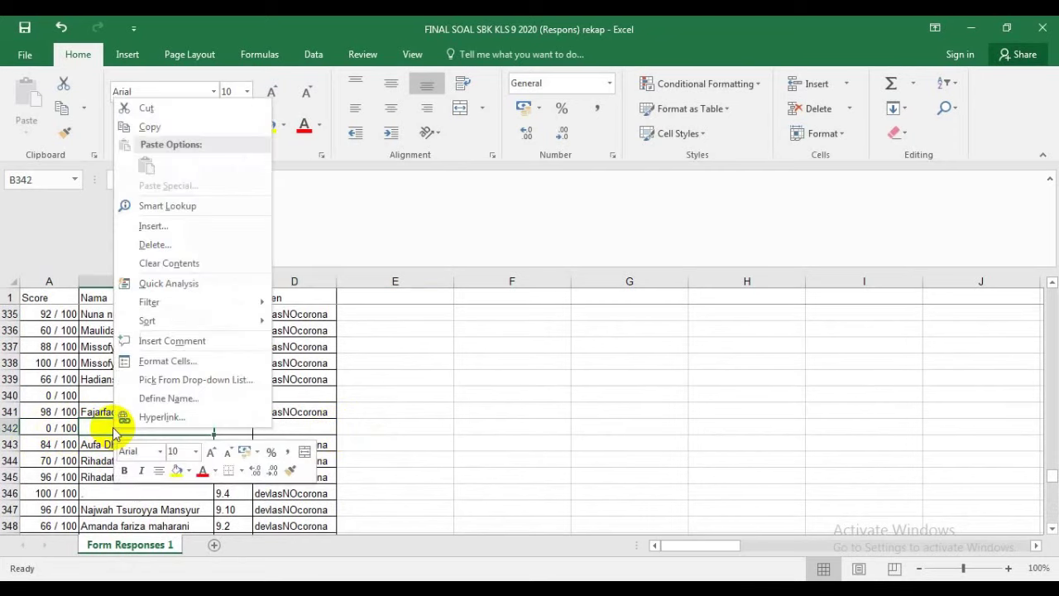
pyautogui.click(164, 245)
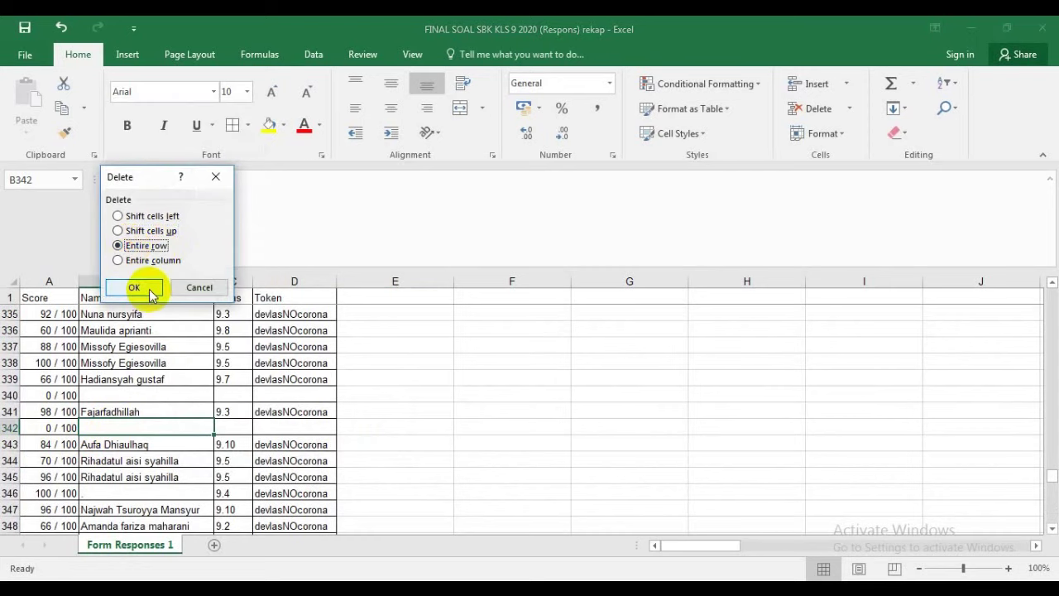
pyautogui.click(134, 286)
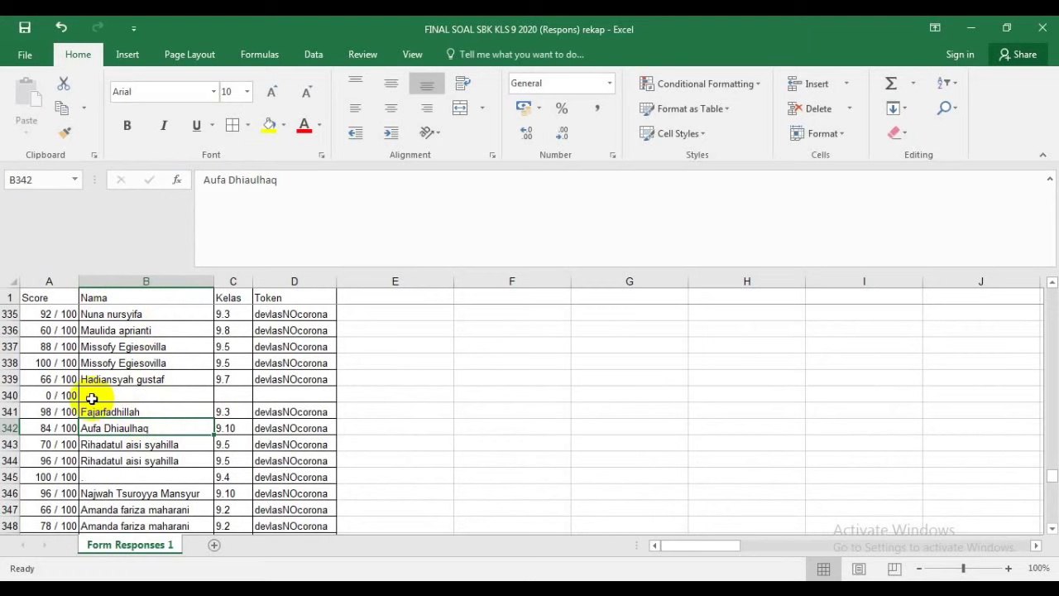
# - Delete entire row 340, the other zero-score response without a name, class or token
pyautogui.click(94, 394)
pyautogui.rightClick(94, 392)
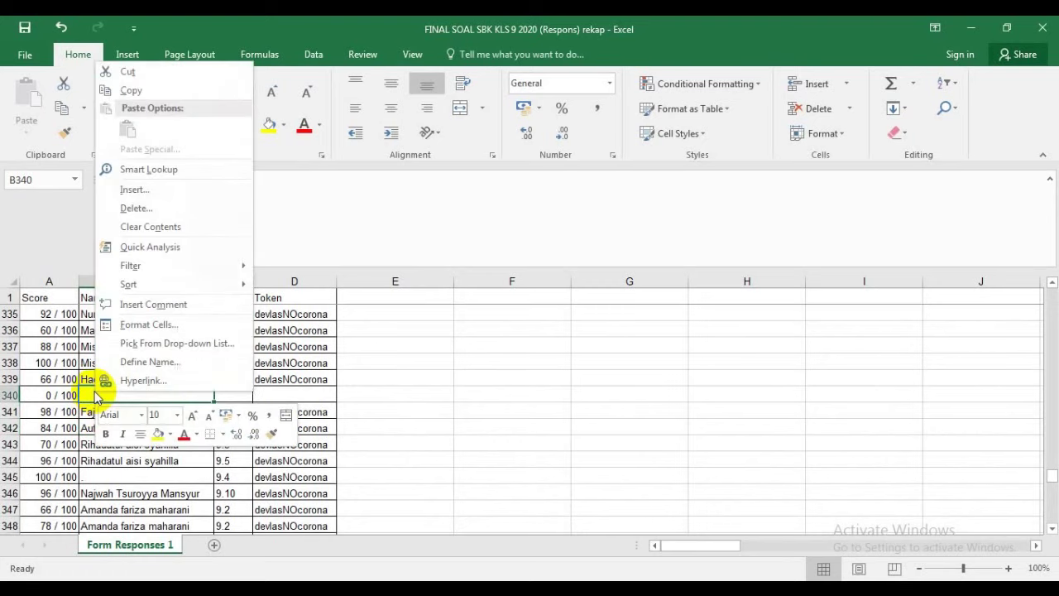
pyautogui.click(121, 208)
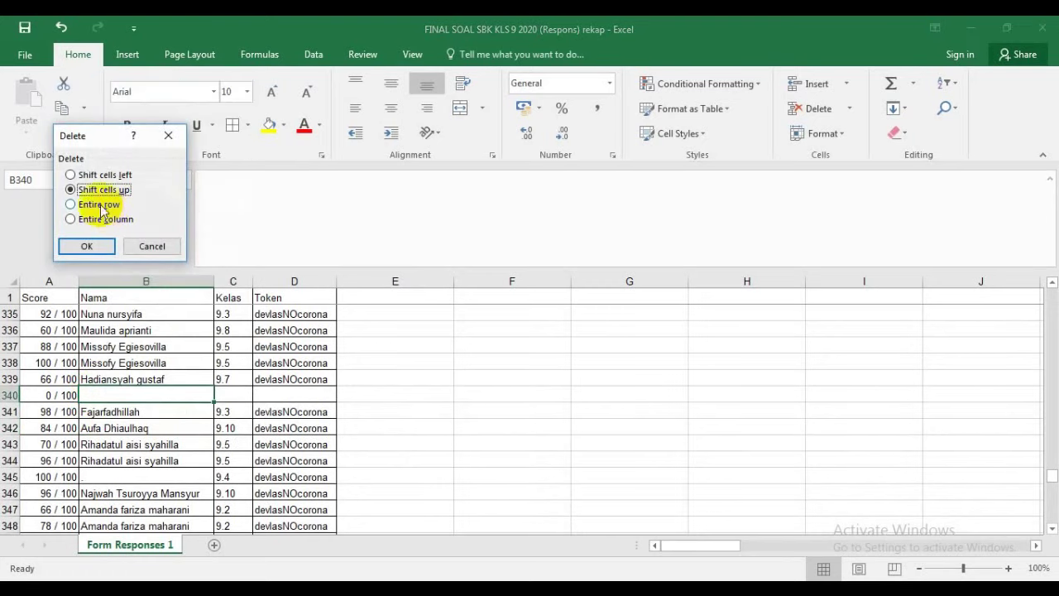
pyautogui.click(101, 205)
pyautogui.click(87, 245)
# - Replace the mistyped entry in D197 of the Token column by filling down from D196
pyautogui.scroll(20, 574, 387)
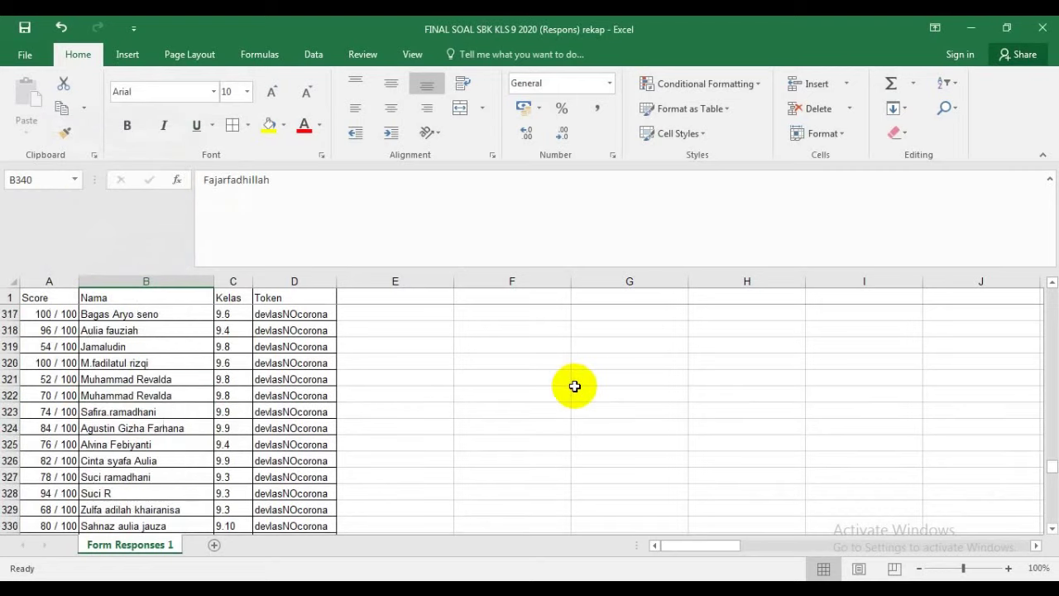
pyautogui.scroll(20, 574, 387)
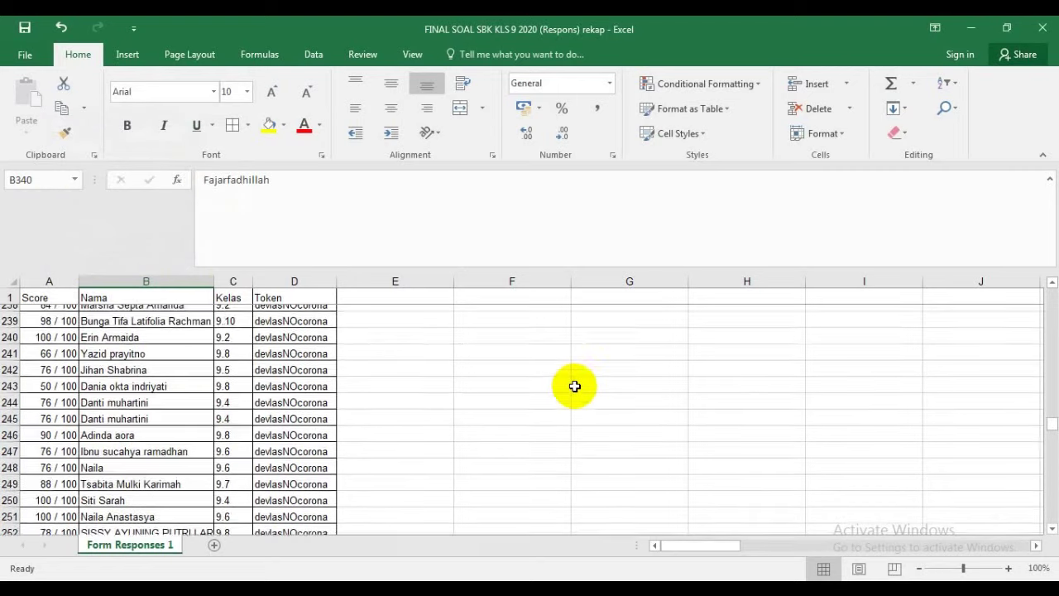
pyautogui.scroll(10, 574, 386)
pyautogui.scroll(-17, 570, 416)
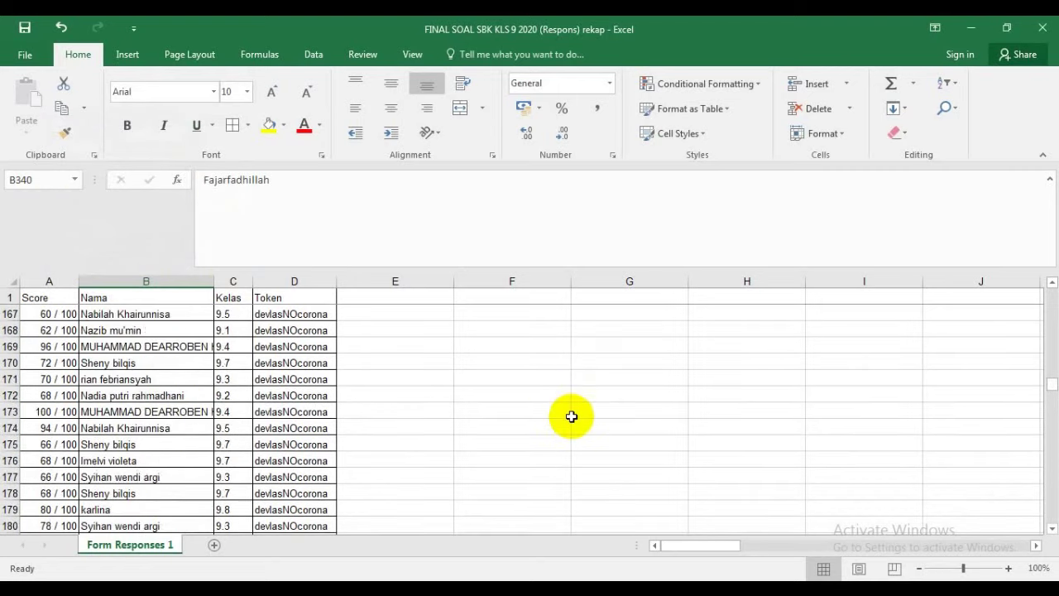
pyautogui.scroll(3, 564, 411)
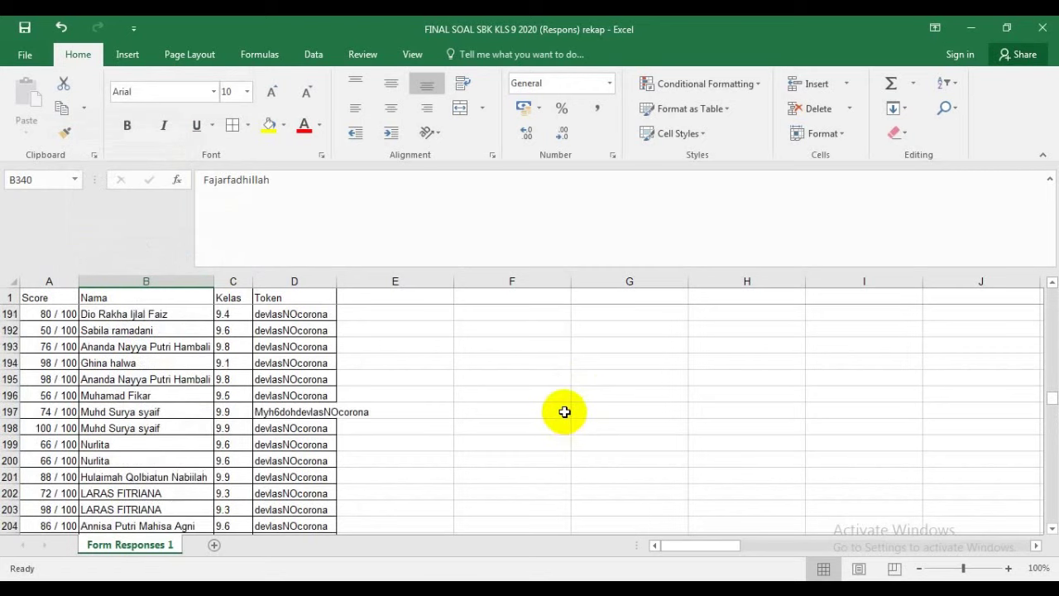
pyautogui.click(326, 399)
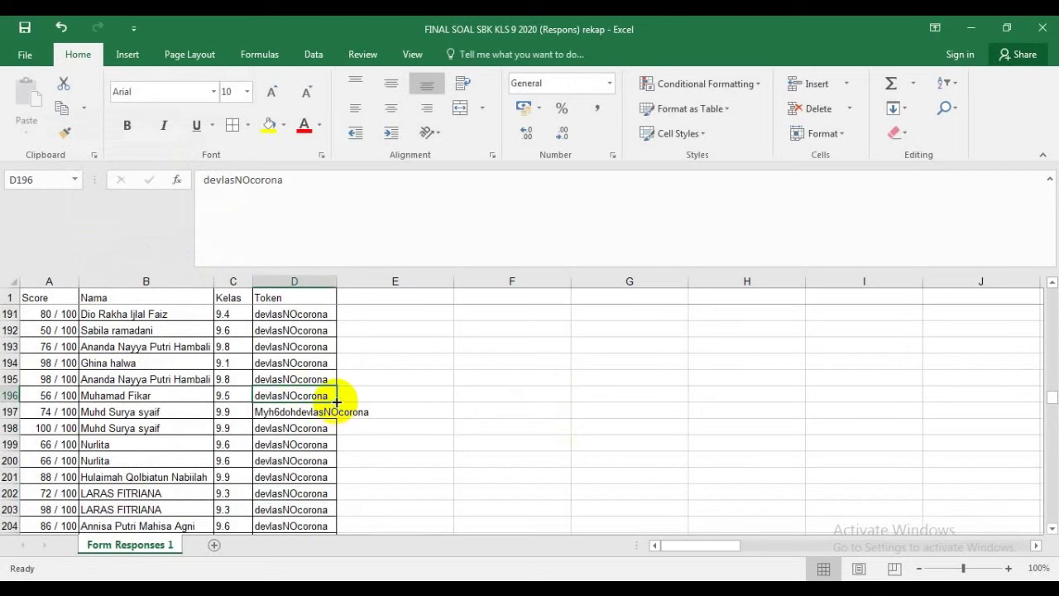
pyautogui.moveTo(336, 413); pyautogui.dragTo(339, 414)
# - Check the rest of the Token column for faulty entries and examine the order of the classes in the Kelas column
pyautogui.scroll(12, 542, 419)
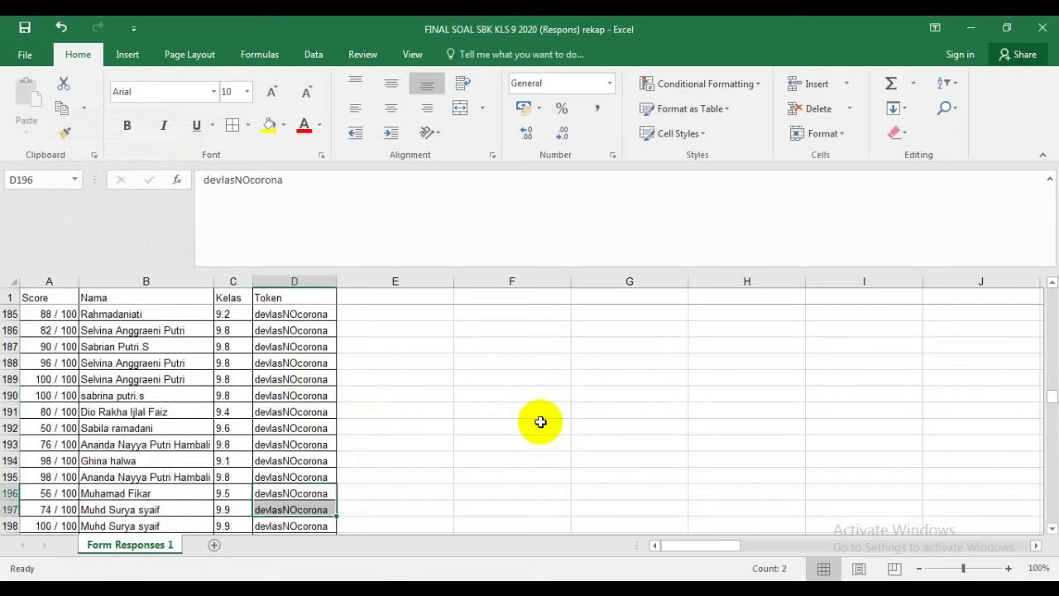
pyautogui.scroll(20, 548, 416)
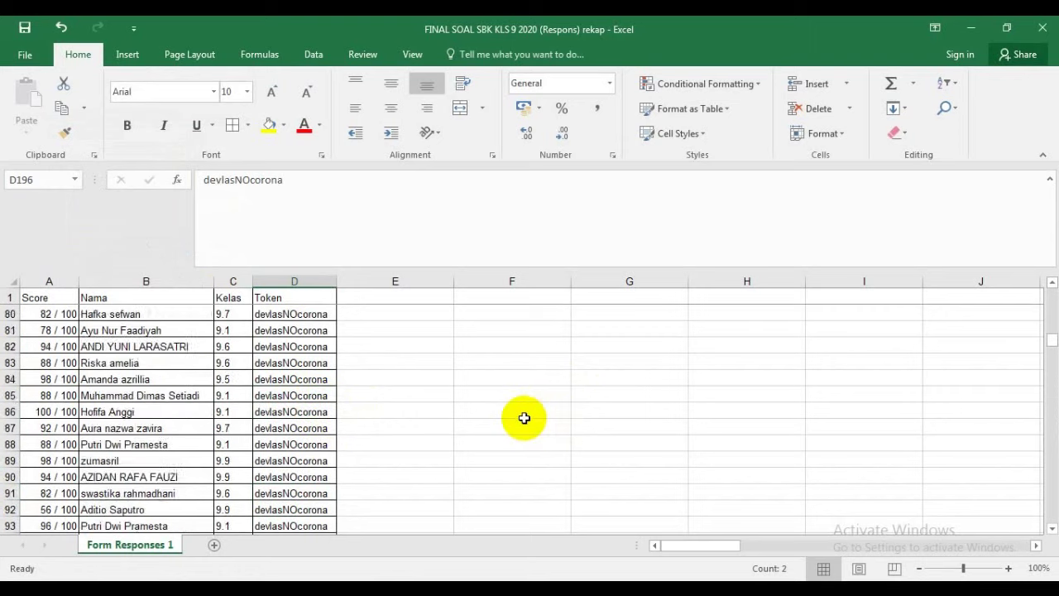
pyautogui.scroll(19, 492, 414)
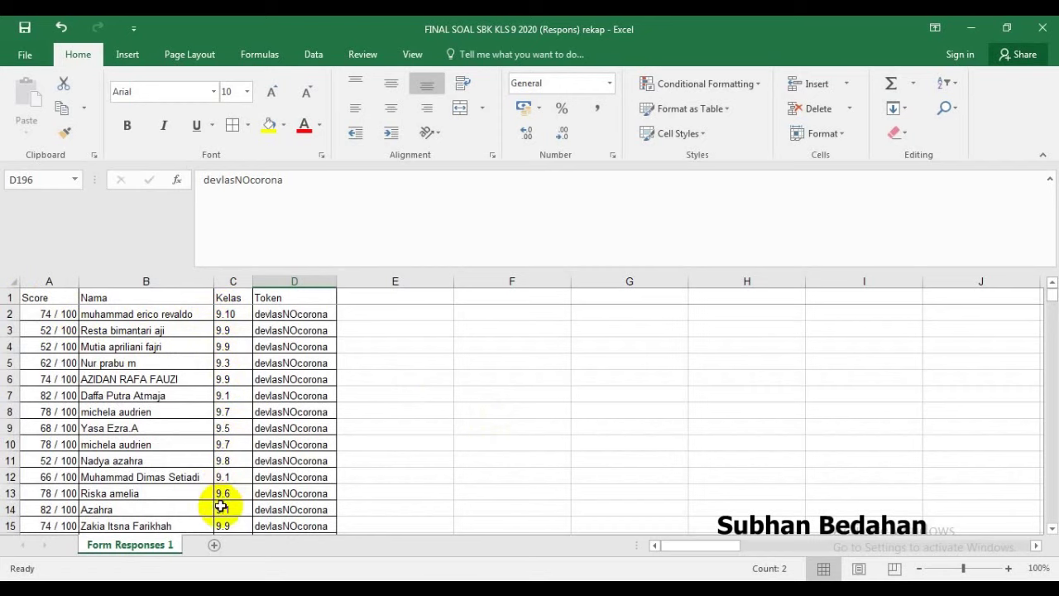
pyautogui.scroll(-3, 308, 491)
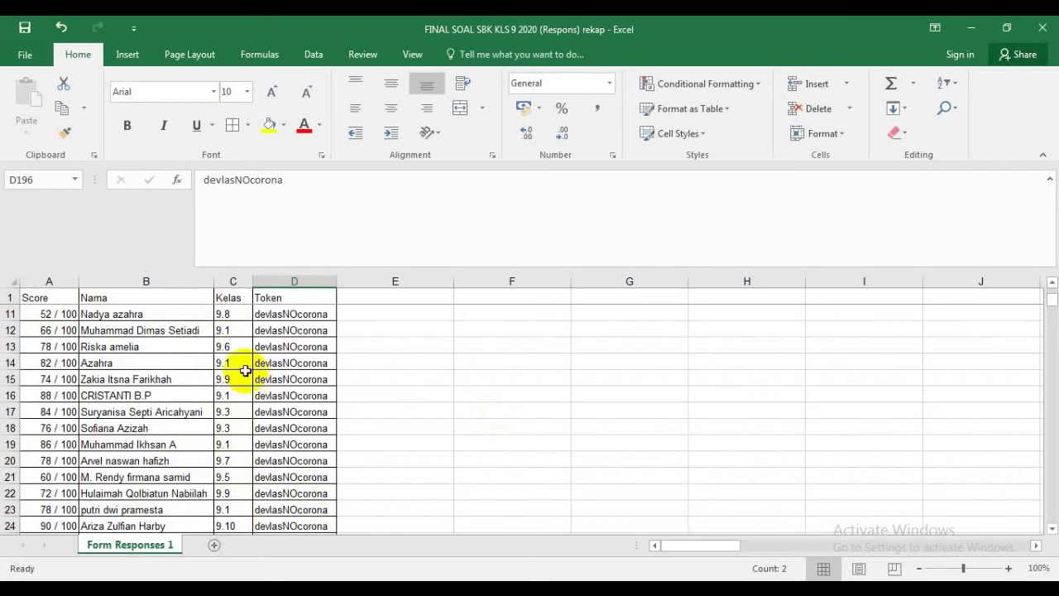
pyautogui.scroll(1, 229, 374)
pyautogui.scroll(-10, 228, 379)
pyautogui.scroll(2, 226, 379)
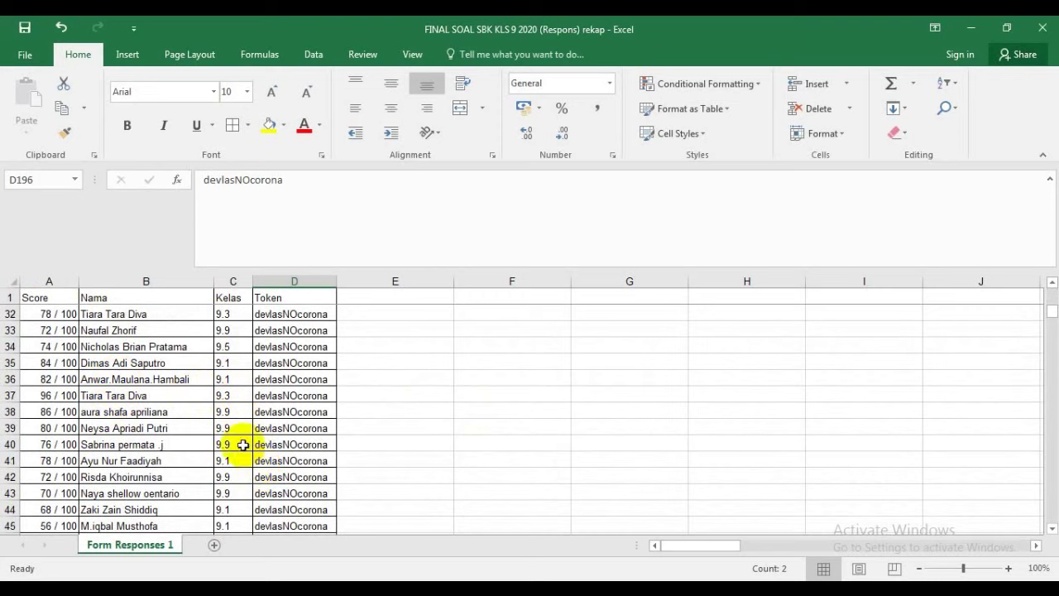
pyautogui.click(230, 396)
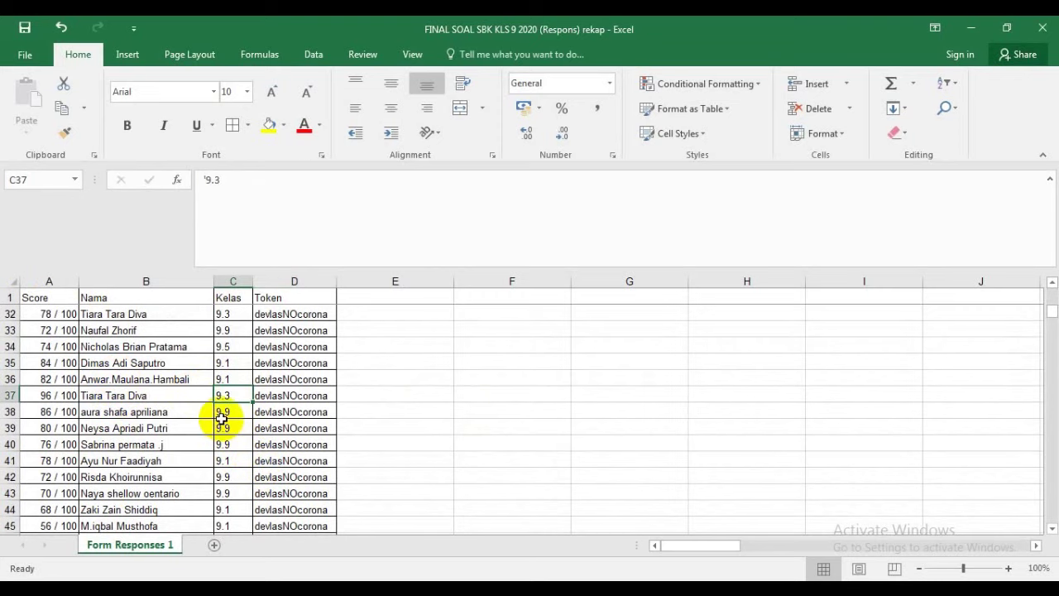
pyautogui.scroll(-9, 222, 420)
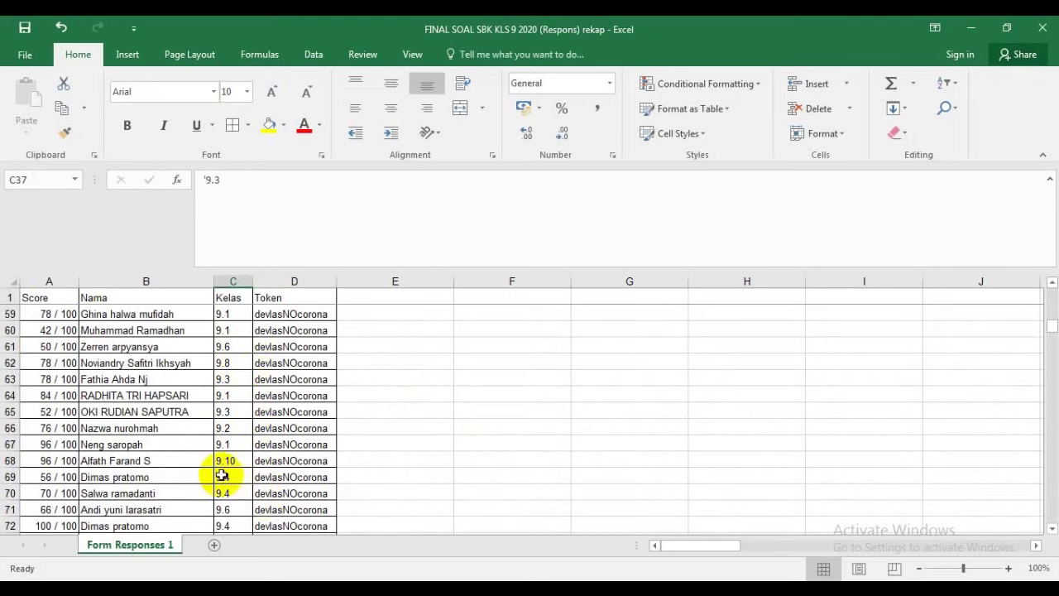
pyautogui.scroll(-3, 221, 475)
pyautogui.scroll(-8, 228, 473)
pyautogui.scroll(10, 228, 473)
pyautogui.scroll(20, 237, 473)
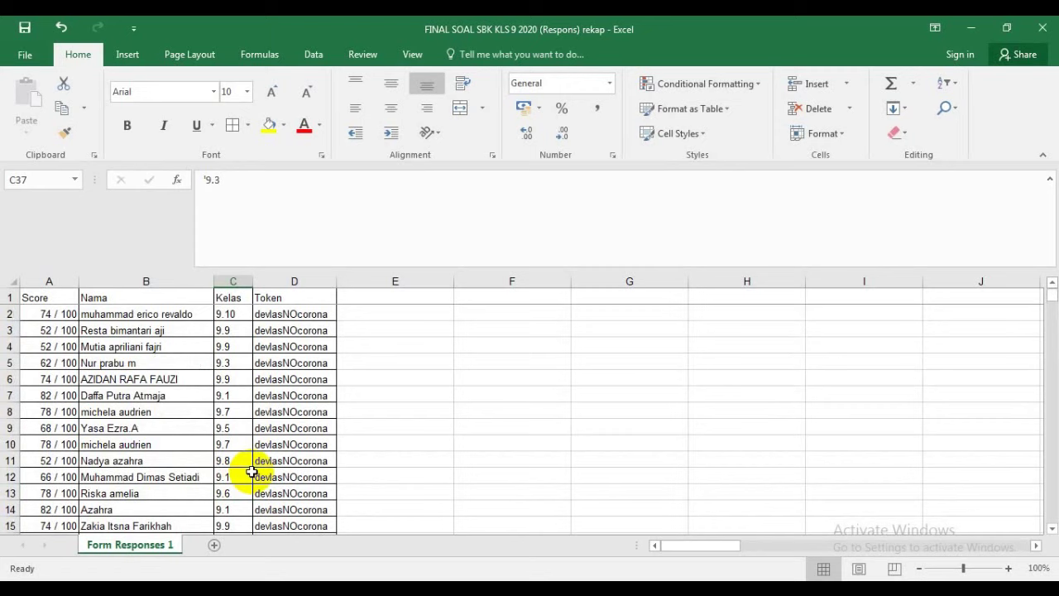
pyautogui.scroll(-11, 251, 473)
pyautogui.scroll(4, 251, 472)
pyautogui.scroll(7, 252, 473)
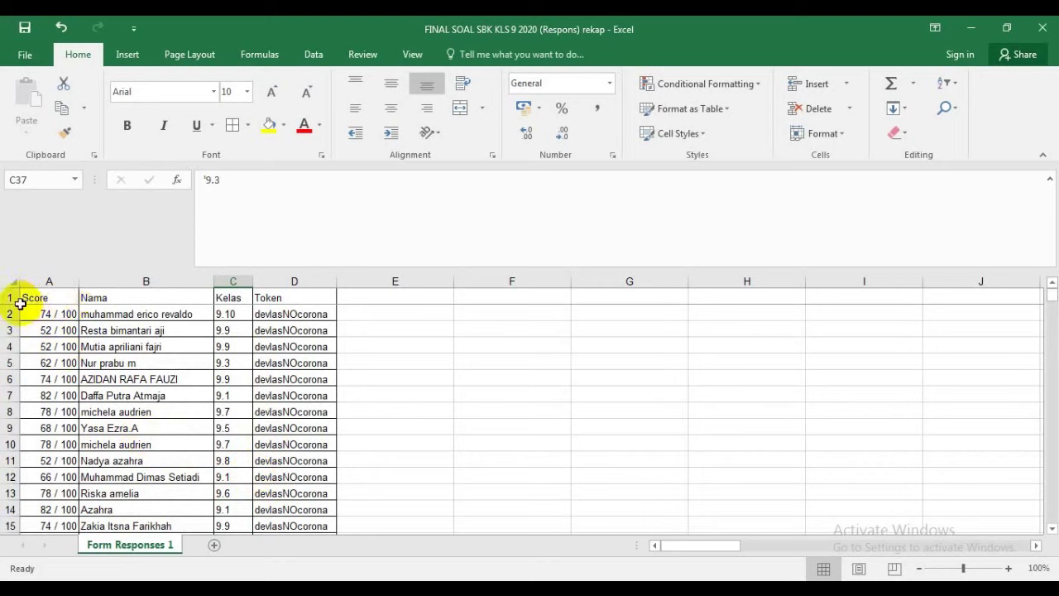
# - Sort the whole score table, with its header row recognised, by Kelas on values from A to Z
pyautogui.moveTo(30, 297); pyautogui.dragTo(235, 334)
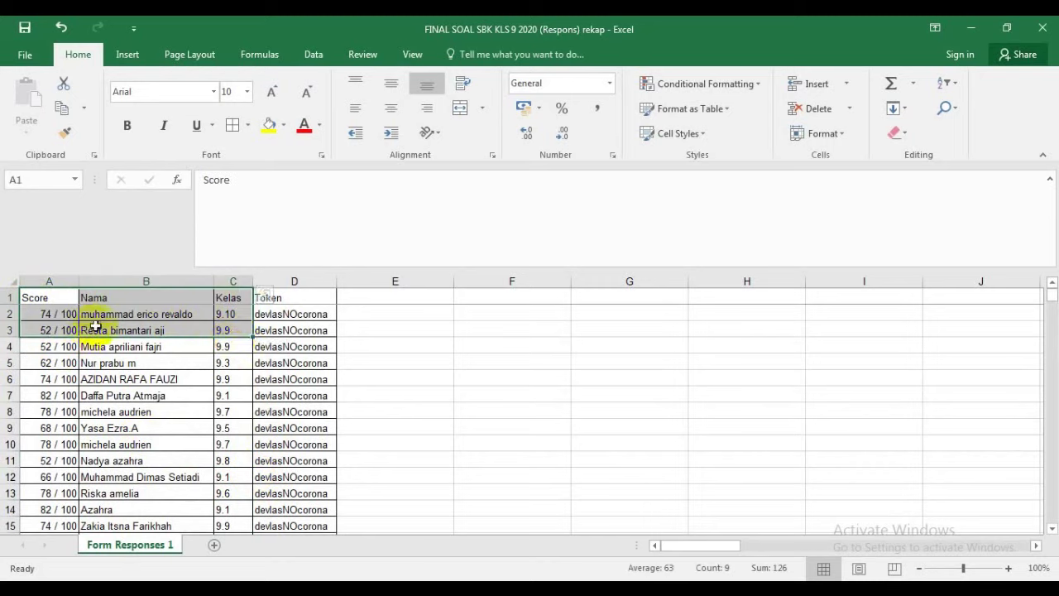
pyautogui.moveTo(31, 301); pyautogui.dragTo(322, 477)
pyautogui.scroll(20, 489, 436)
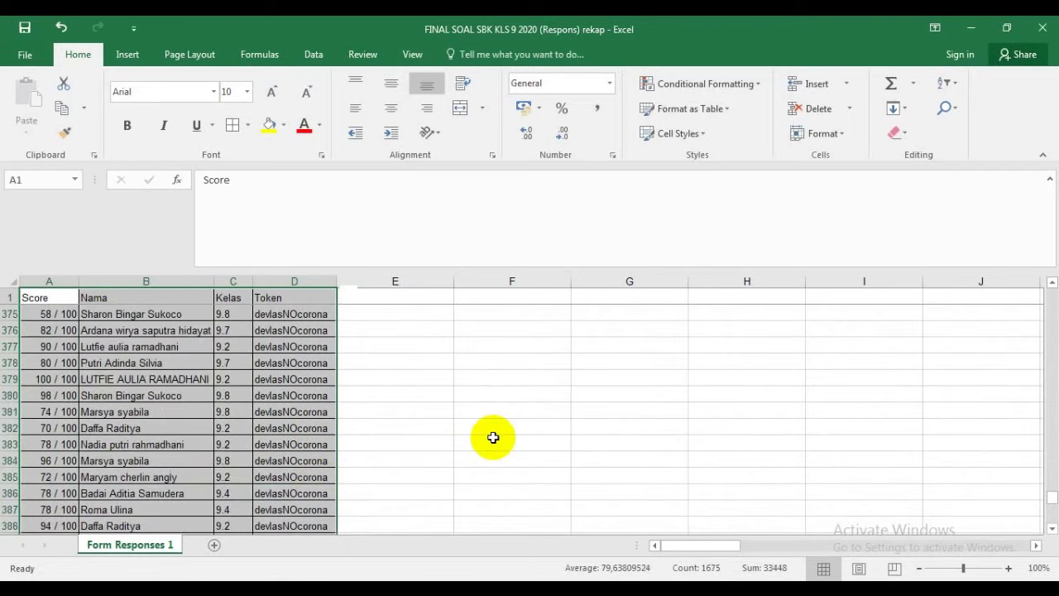
pyautogui.moveTo(1055, 466); pyautogui.dragTo(1047, 296)
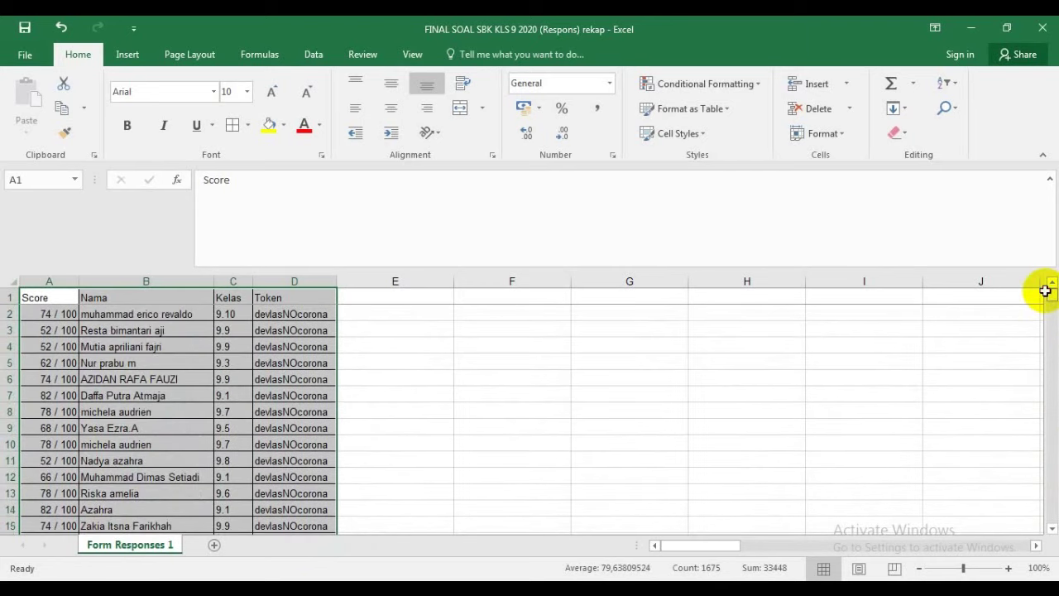
pyautogui.click(313, 55)
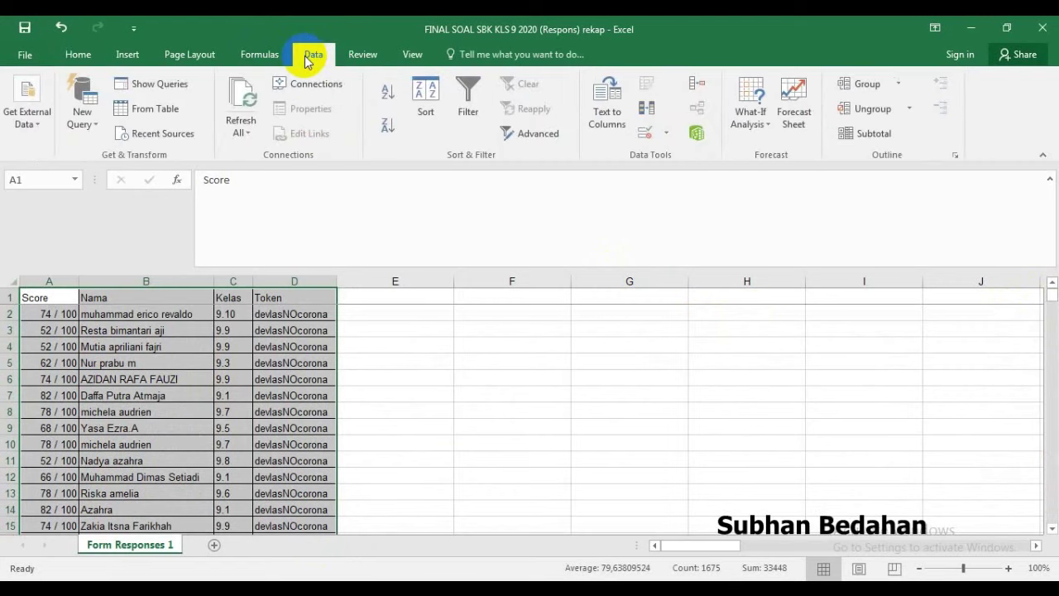
pyautogui.click(424, 95)
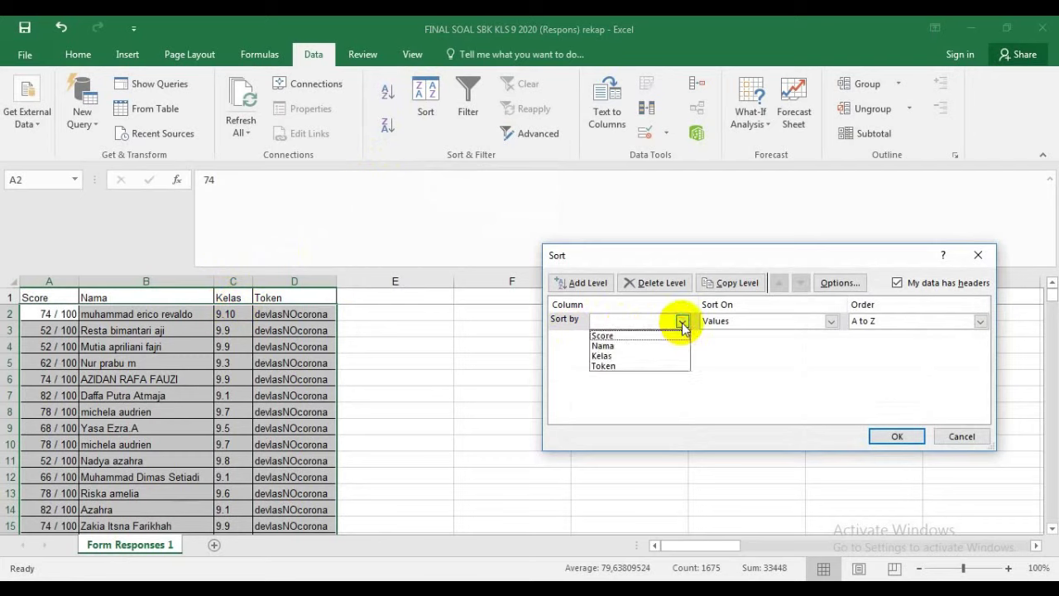
pyautogui.click(625, 356)
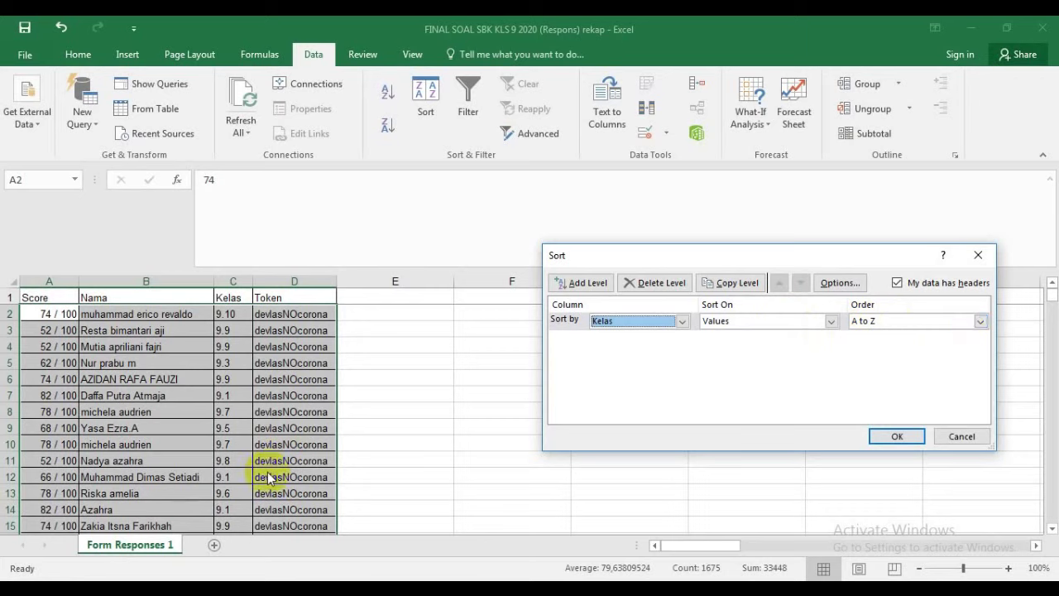
pyautogui.click(886, 436)
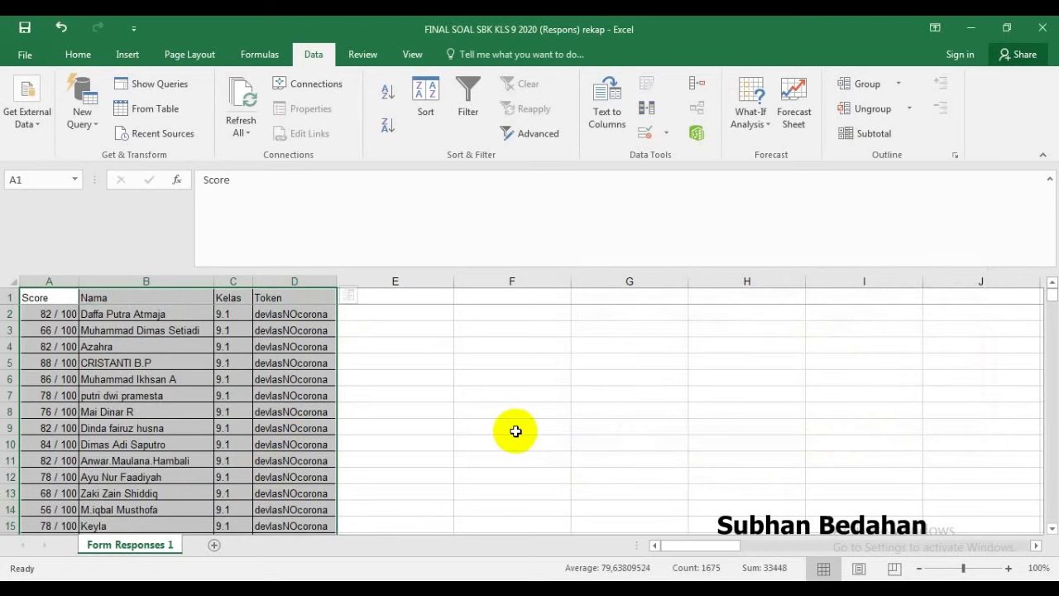
# - Examine the sorted Kelas column from C2 downward to check how the classes are grouped and ordered
pyautogui.scroll(-1, 514, 430)
pyautogui.scroll(1, 496, 420)
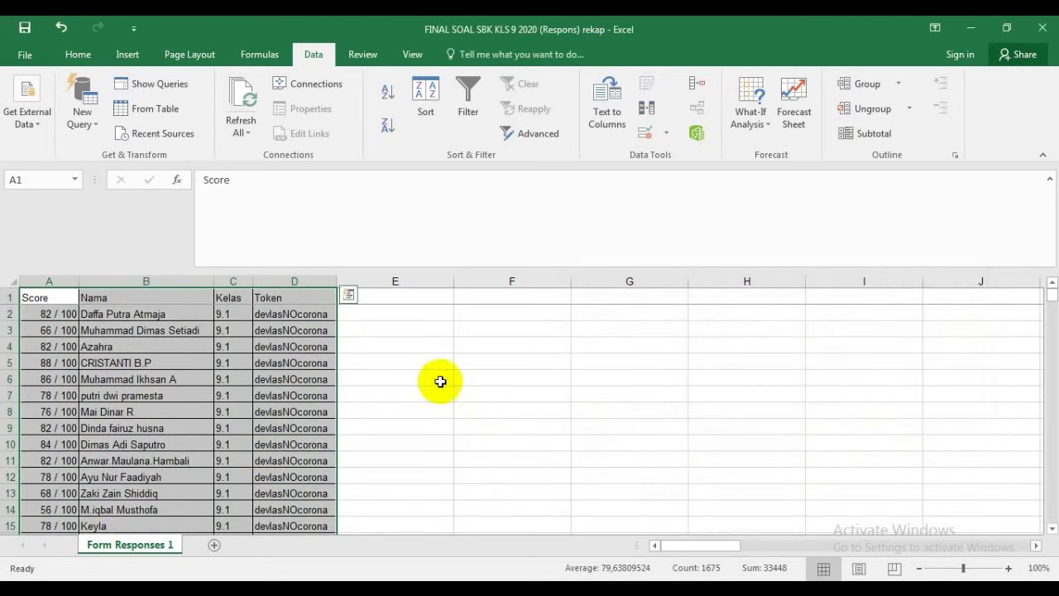
pyautogui.click(217, 309)
pyautogui.scroll(-7, 220, 348)
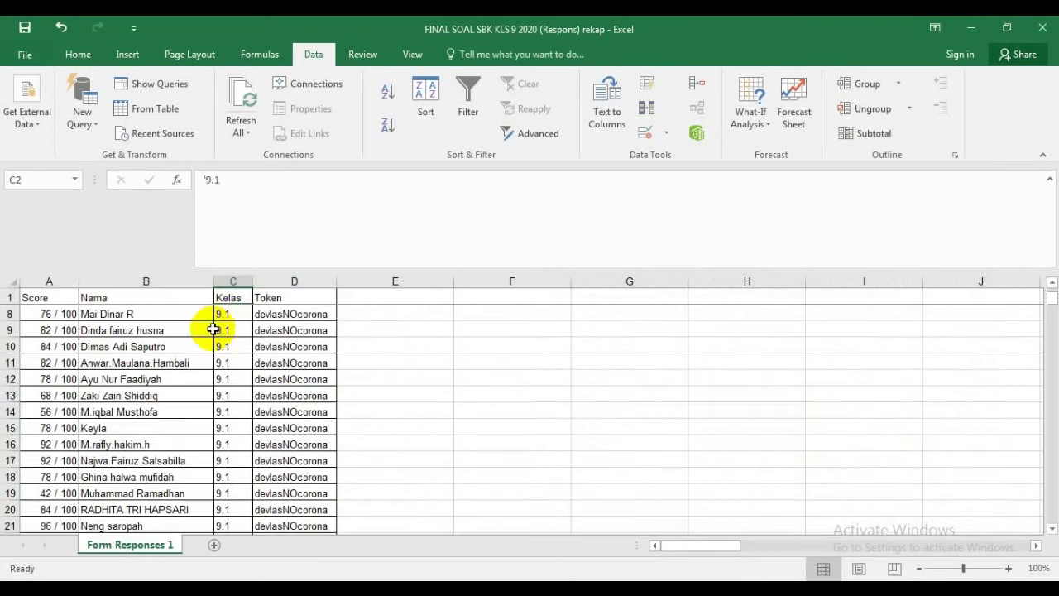
pyautogui.scroll(-7, 224, 407)
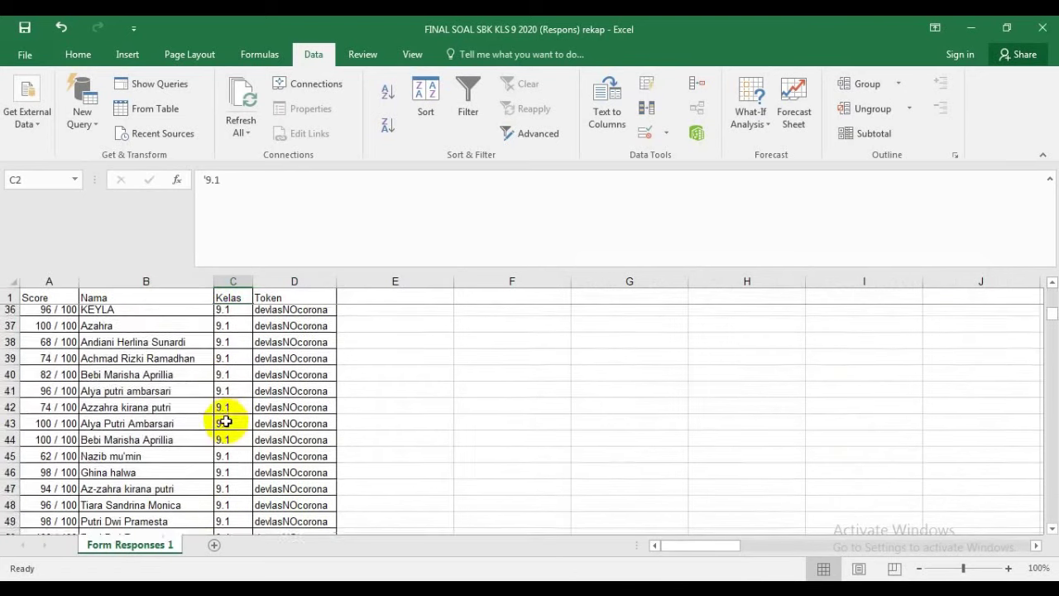
pyautogui.scroll(-1, 238, 444)
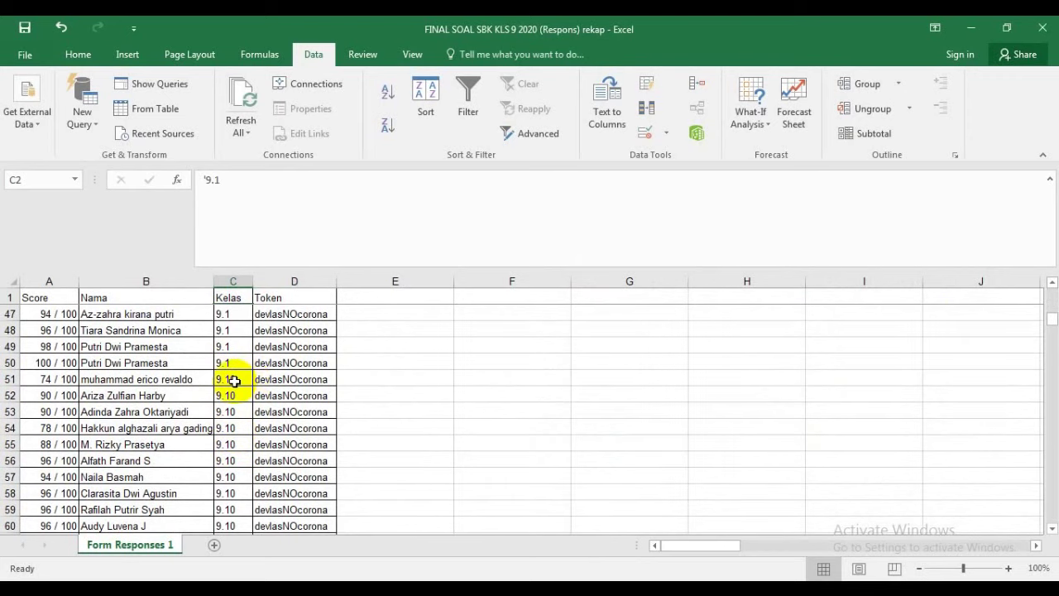
pyautogui.scroll(-1, 234, 381)
pyautogui.scroll(-8, 233, 390)
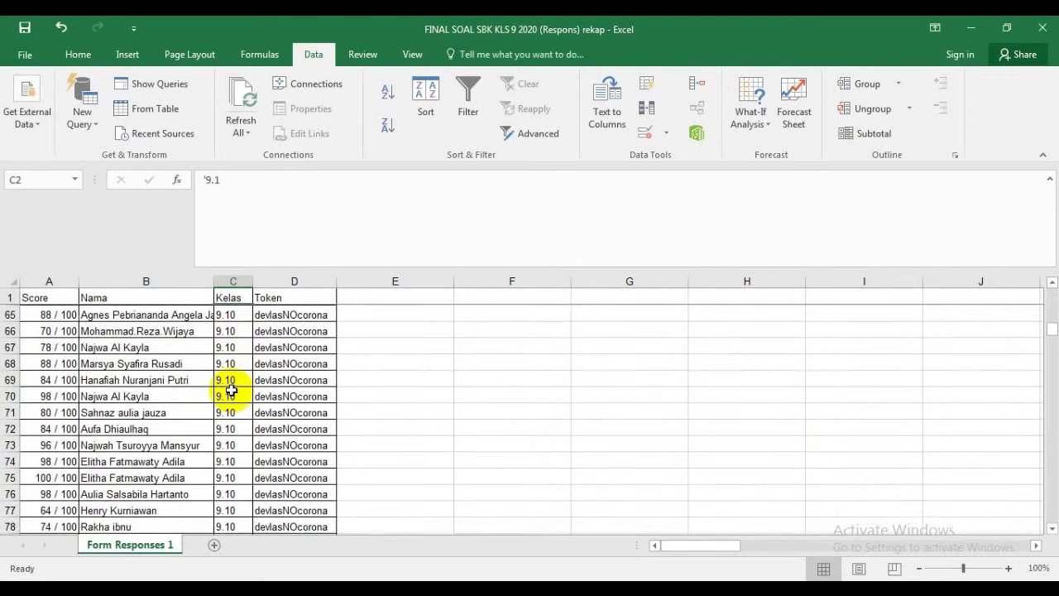
pyautogui.scroll(-5, 230, 390)
pyautogui.scroll(3, 231, 393)
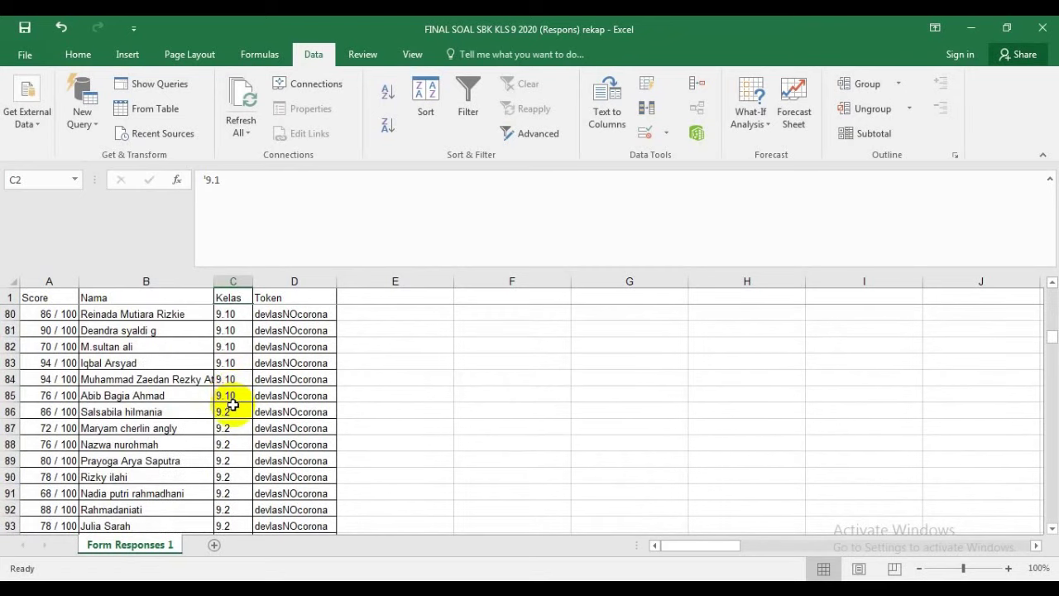
pyautogui.scroll(-3, 233, 411)
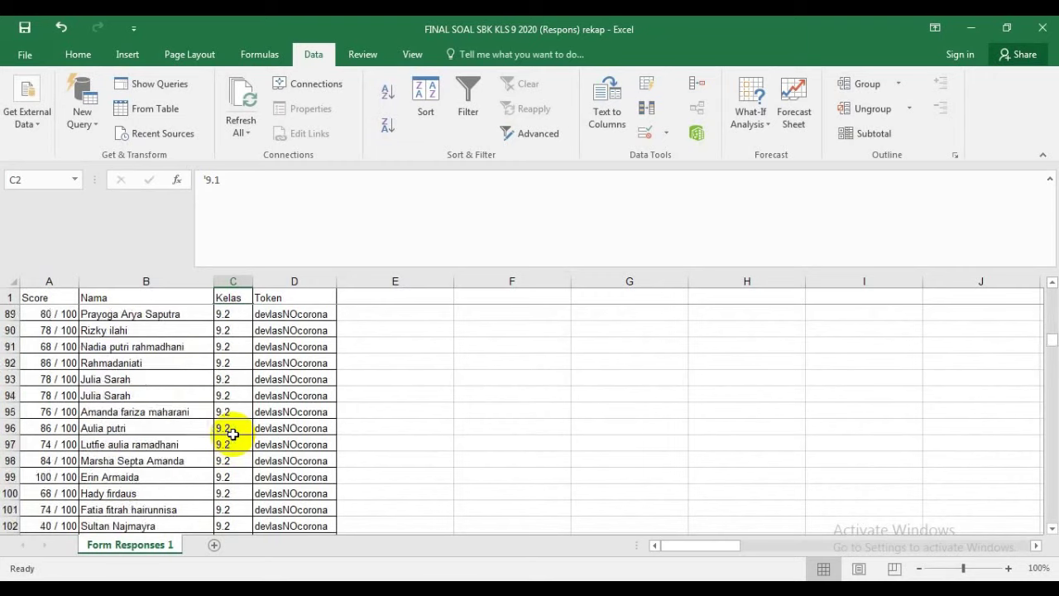
# - Delete the entire rows 419 to 421, which have no name, class or token, from the end of the sorted score table
pyautogui.scroll(-20, 233, 434)
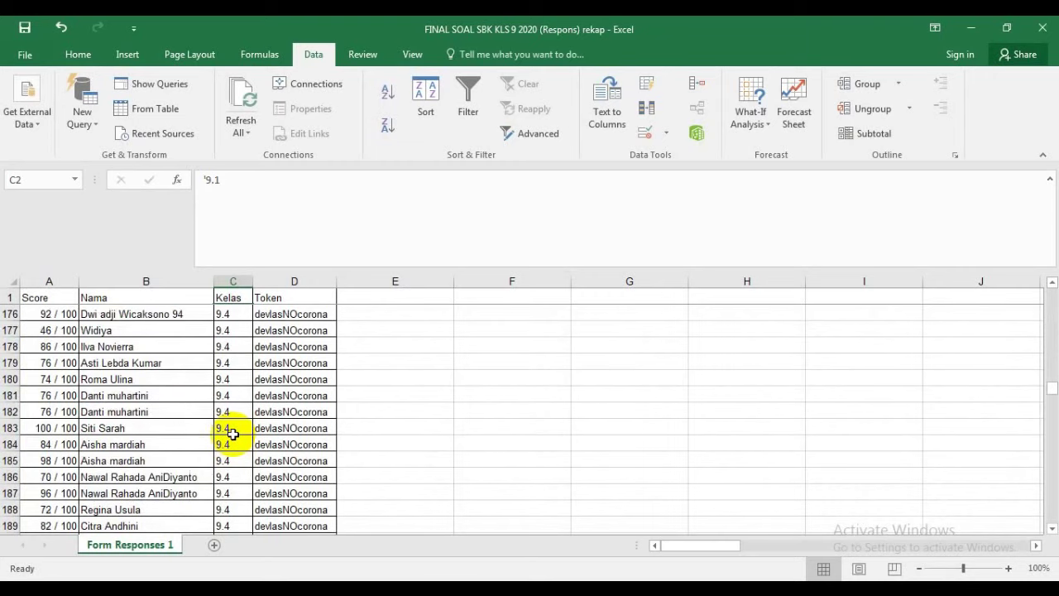
pyautogui.scroll(-20, 233, 434)
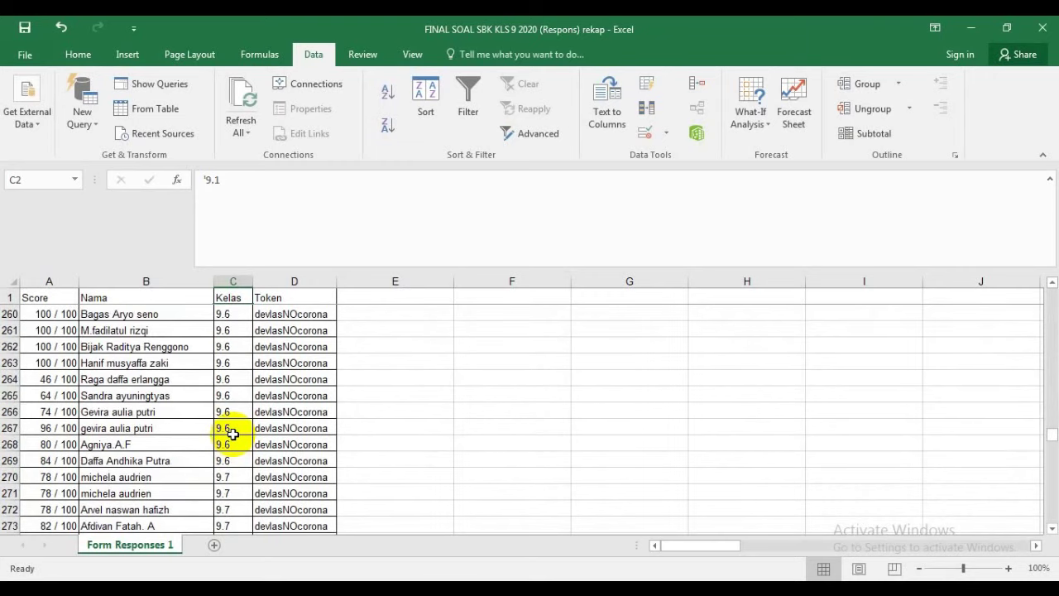
pyautogui.scroll(-6, 232, 434)
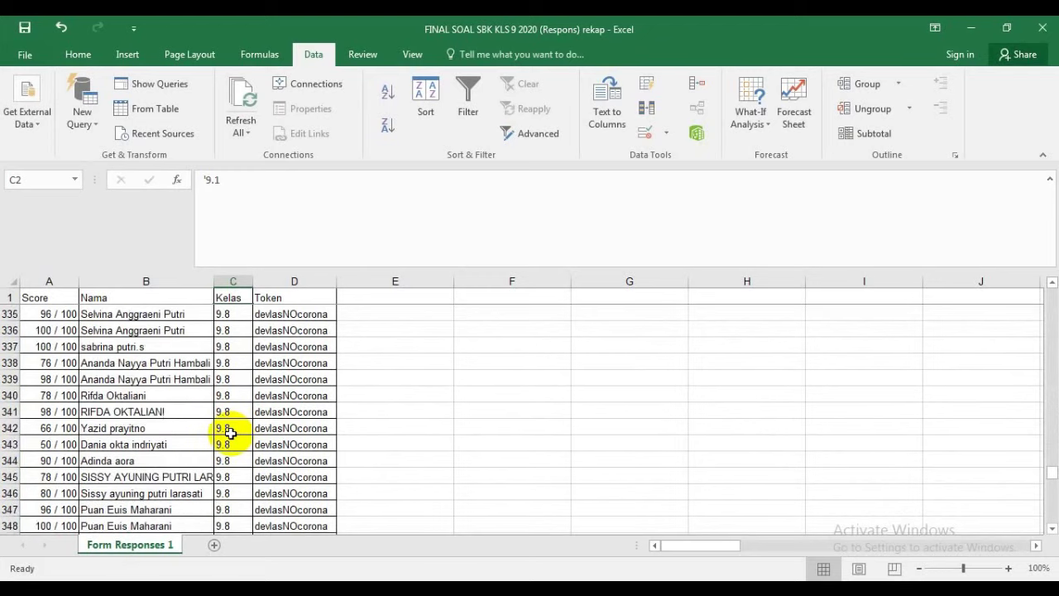
pyautogui.scroll(-19, 229, 433)
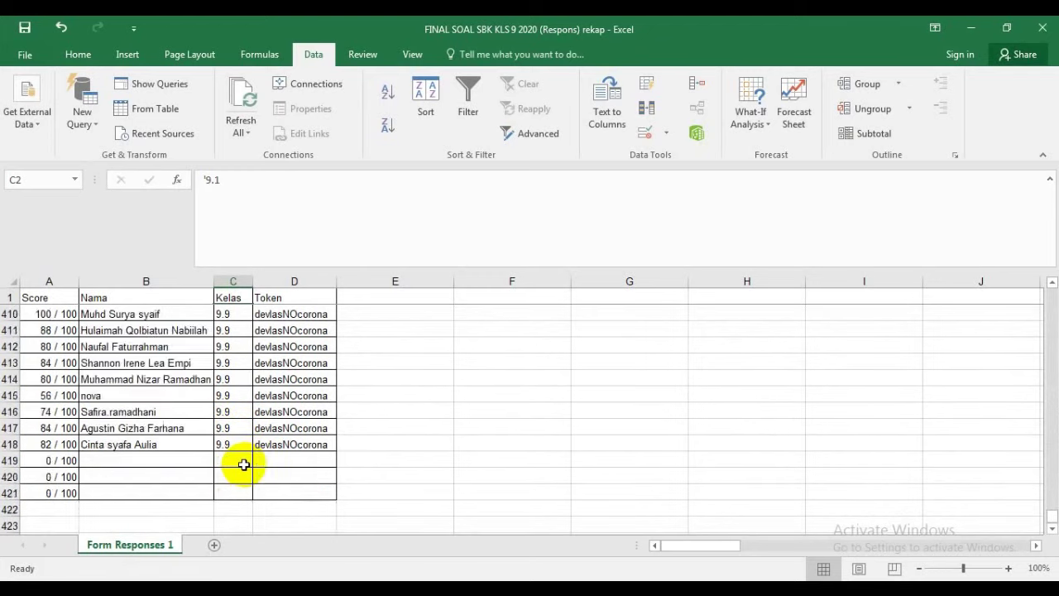
pyautogui.scroll(-3, 244, 464)
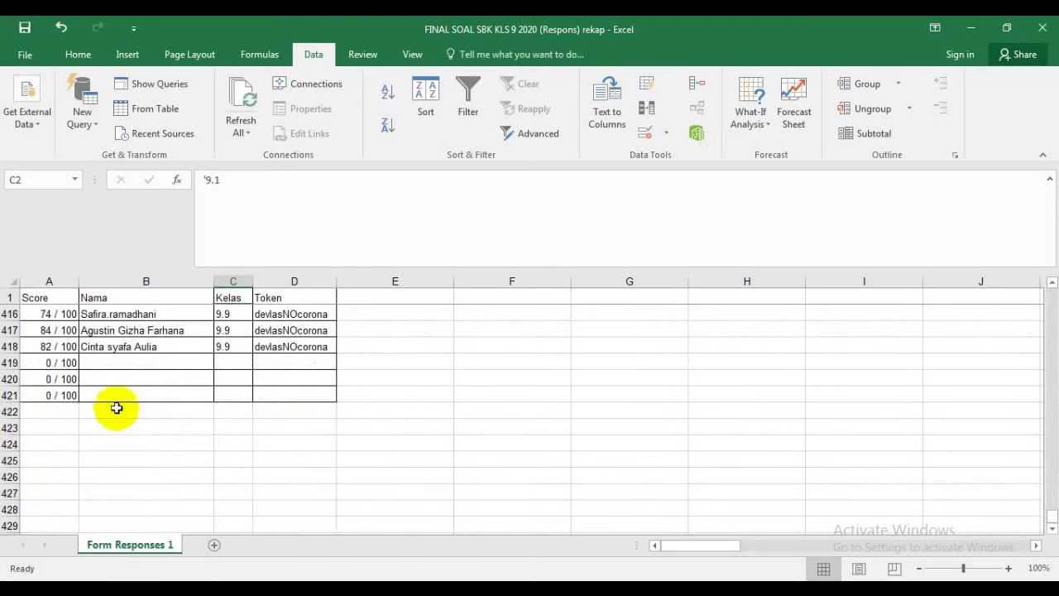
pyautogui.moveTo(100, 363); pyautogui.dragTo(96, 385)
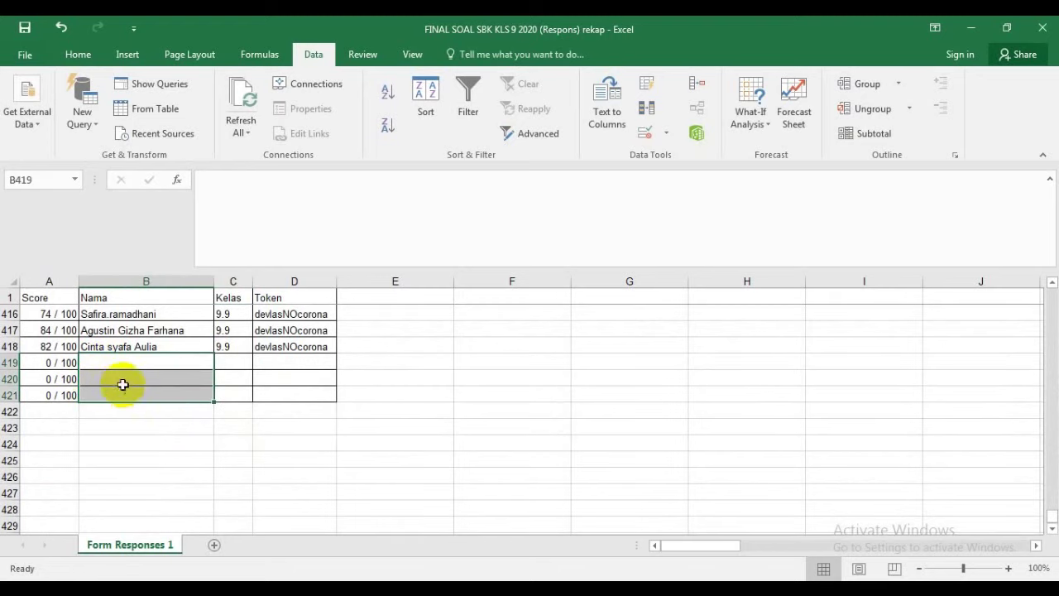
pyautogui.rightClick(123, 384)
pyautogui.click(157, 198)
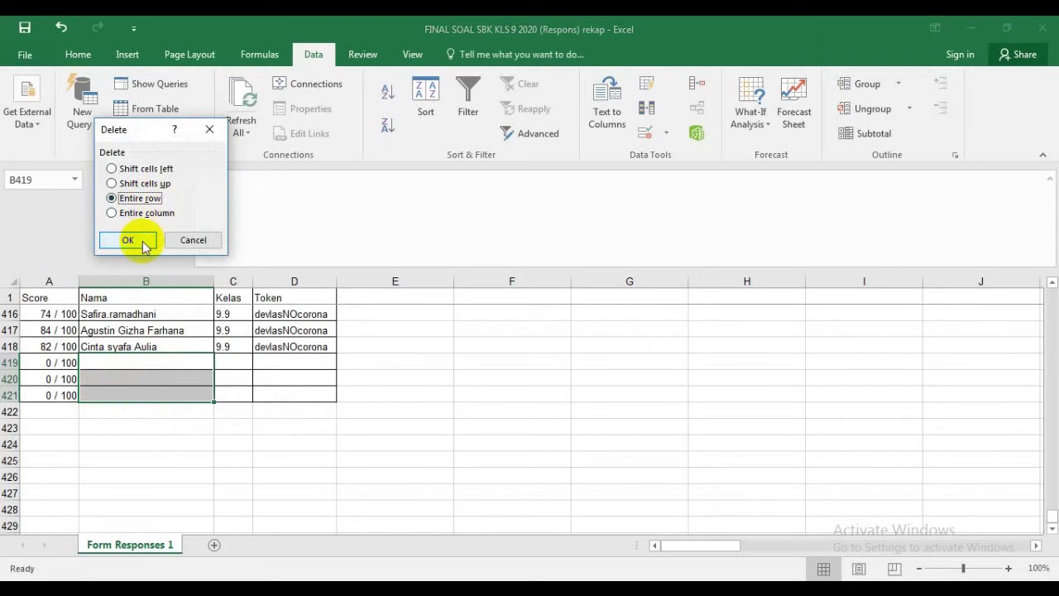
pyautogui.click(142, 245)
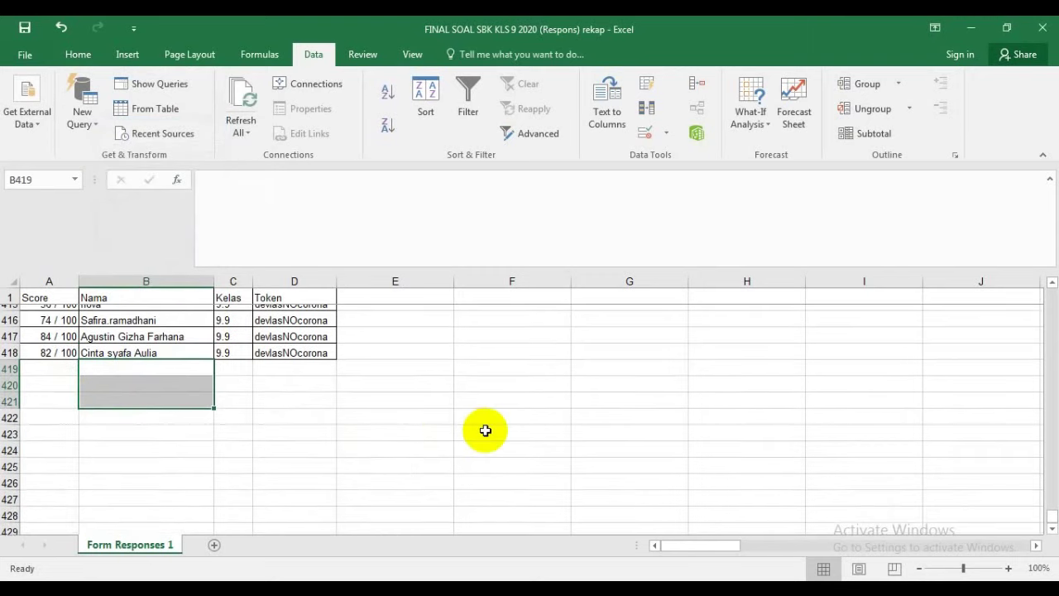
# - Fill the class 9.1 rows, A2:D50, with yellow to set them apart from the following class
pyautogui.scroll(15, 486, 427)
pyautogui.scroll(20, 486, 427)
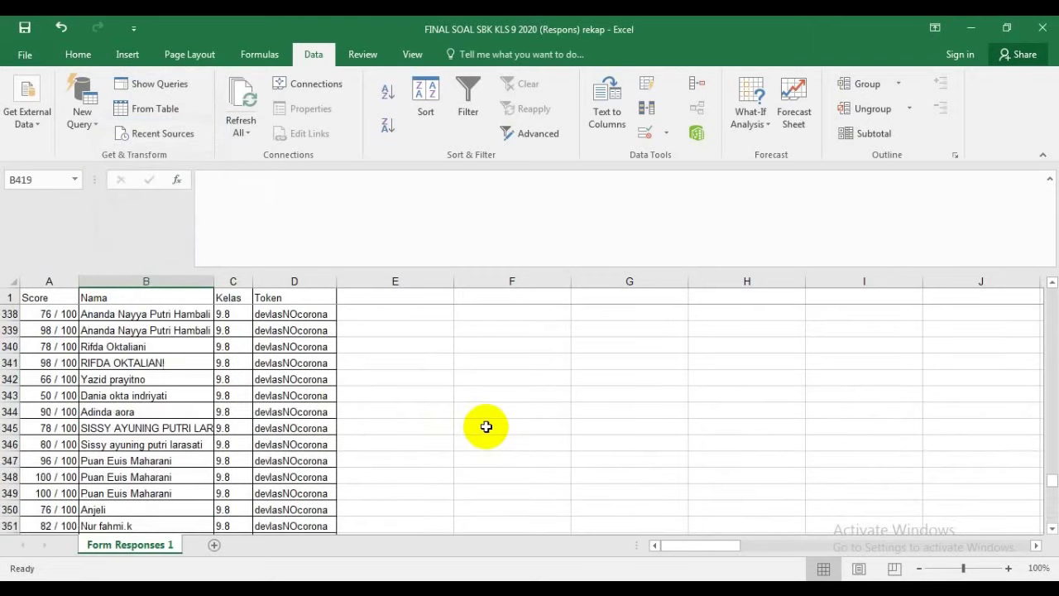
pyautogui.scroll(15, 486, 427)
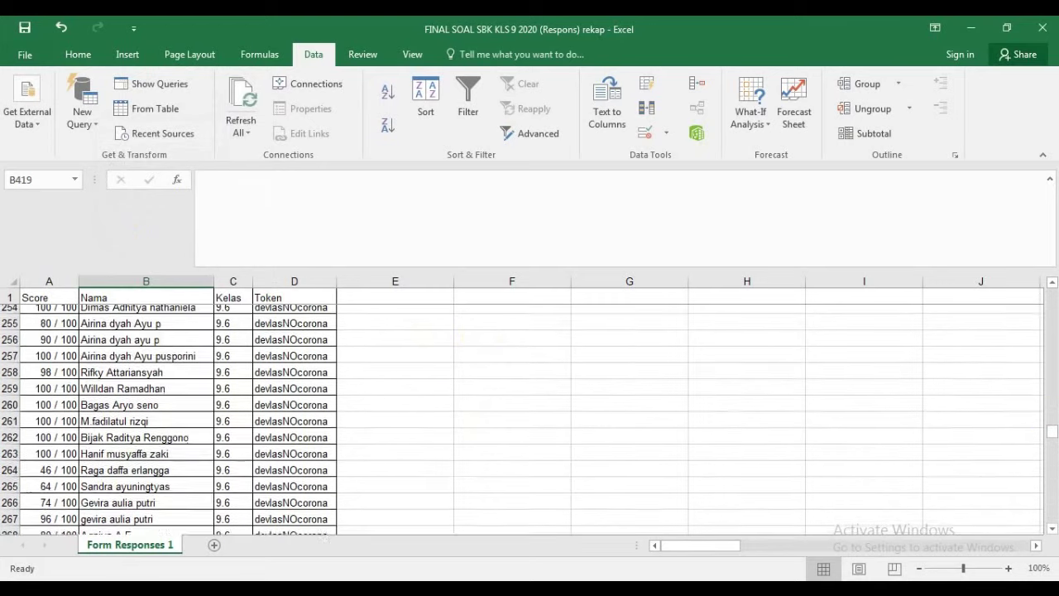
pyautogui.moveTo(1052, 434); pyautogui.dragTo(1052, 294)
pyautogui.moveTo(40, 312); pyautogui.dragTo(308, 385)
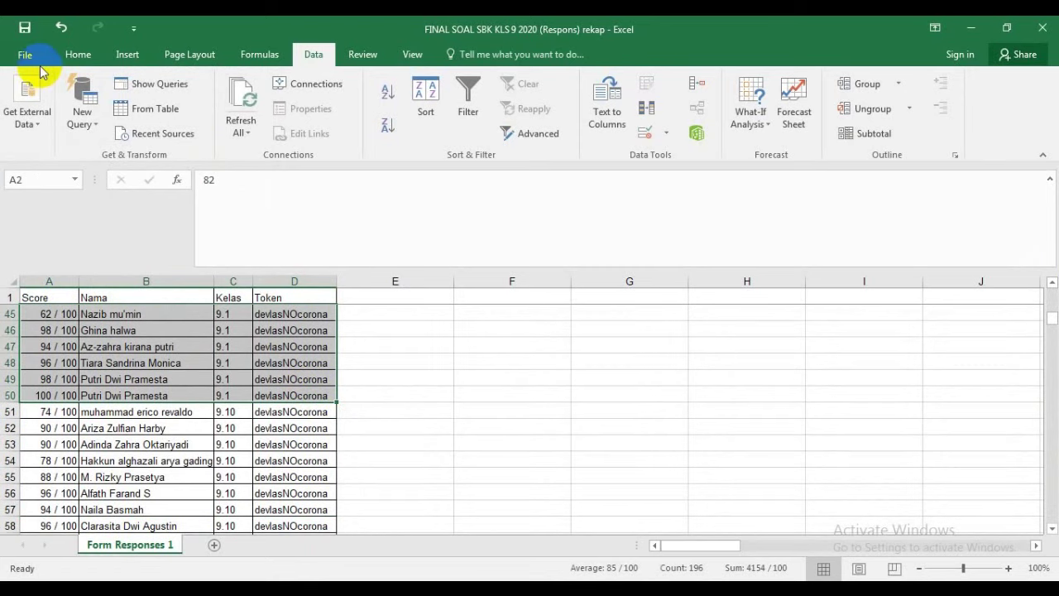
pyautogui.click(77, 53)
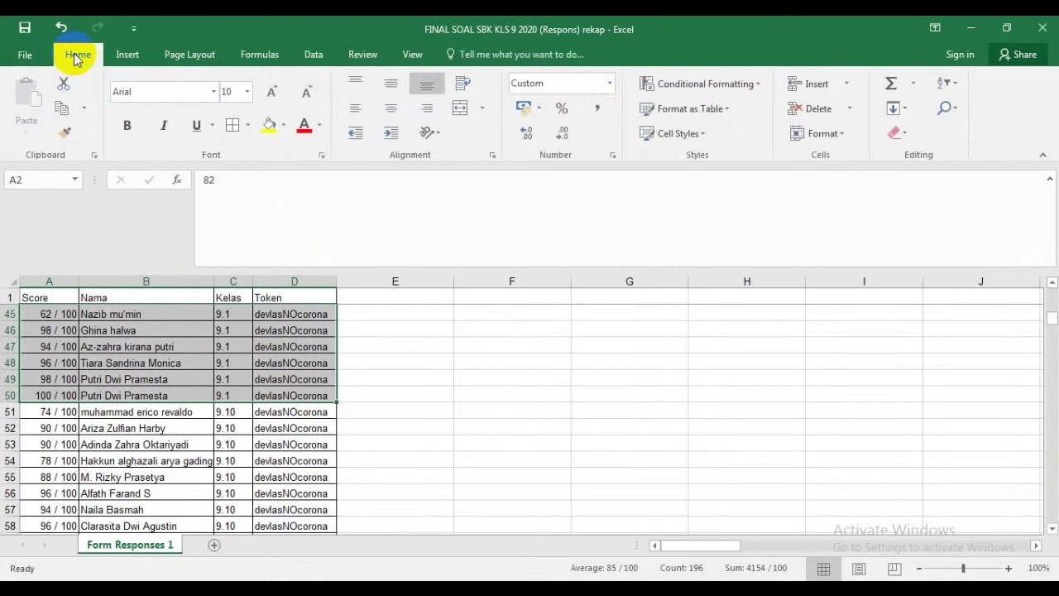
pyautogui.click(263, 132)
pyautogui.scroll(-1, 501, 438)
pyautogui.scroll(1, 502, 439)
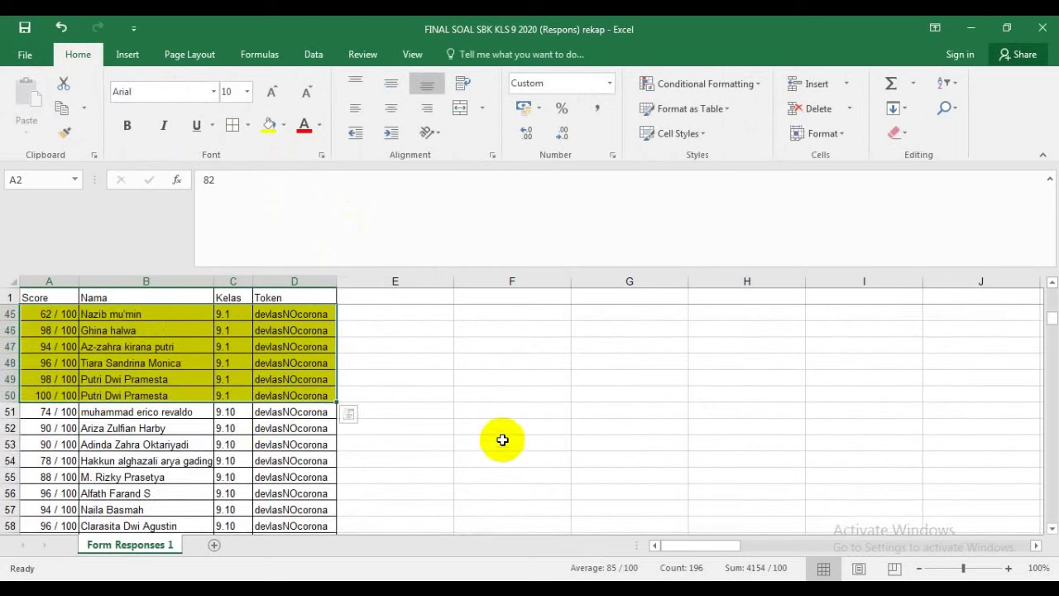
# - Shade the class 9.2 rows, A86:D118, in yellow, leaving the 9.10 rows above them unfilled
pyautogui.scroll(-4, 423, 451)
pyautogui.scroll(-8, 424, 454)
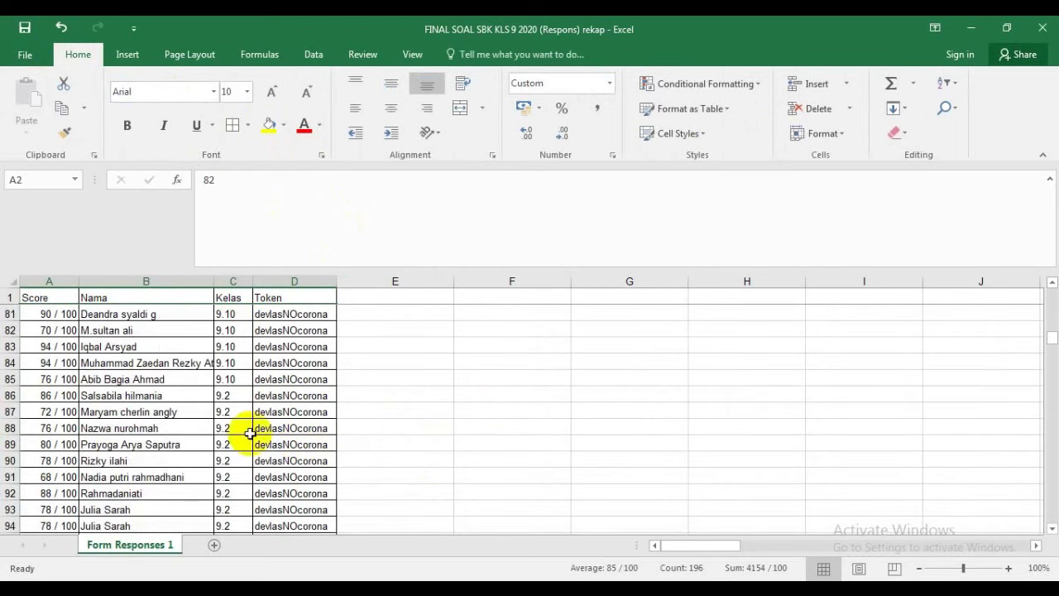
pyautogui.moveTo(33, 389); pyautogui.dragTo(314, 378)
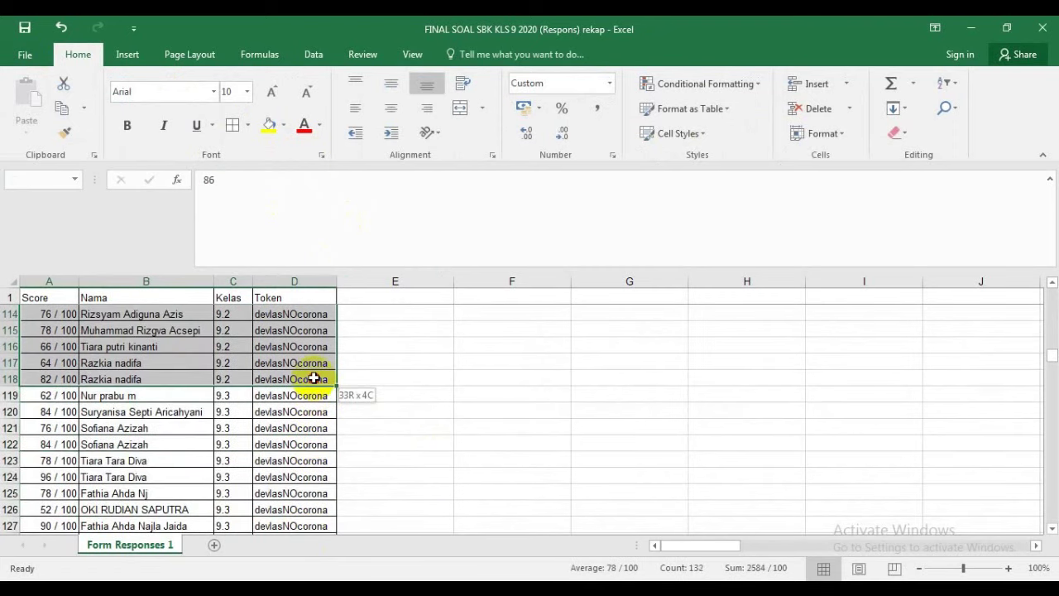
pyautogui.click(267, 137)
# - Apply the yellow fill to the class 9.4 rows, A159:D197, skipping class 9.3
pyautogui.scroll(-4, 438, 396)
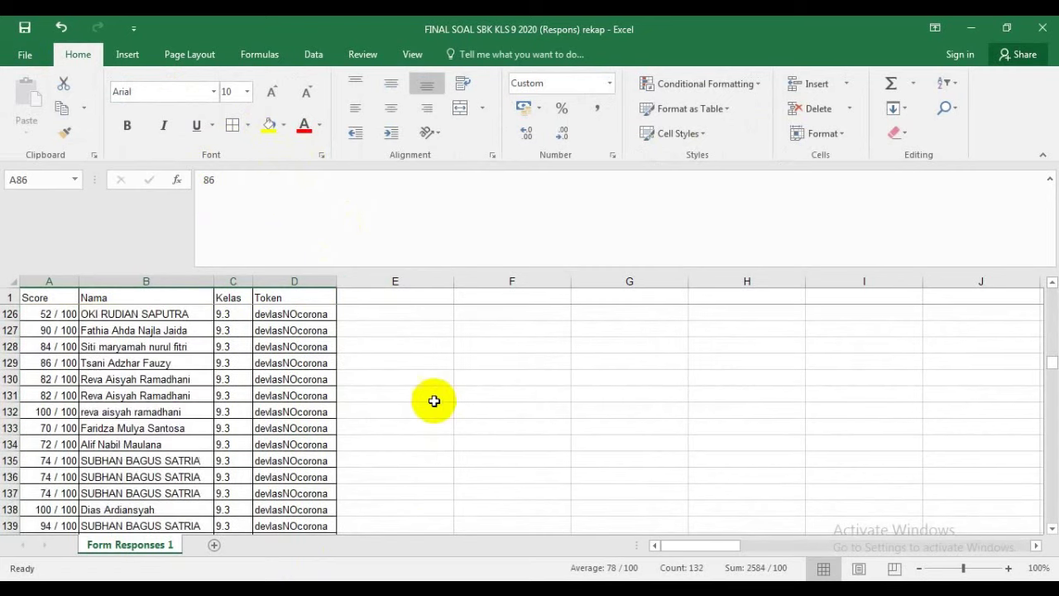
pyautogui.scroll(-11, 434, 402)
pyautogui.scroll(2, 426, 413)
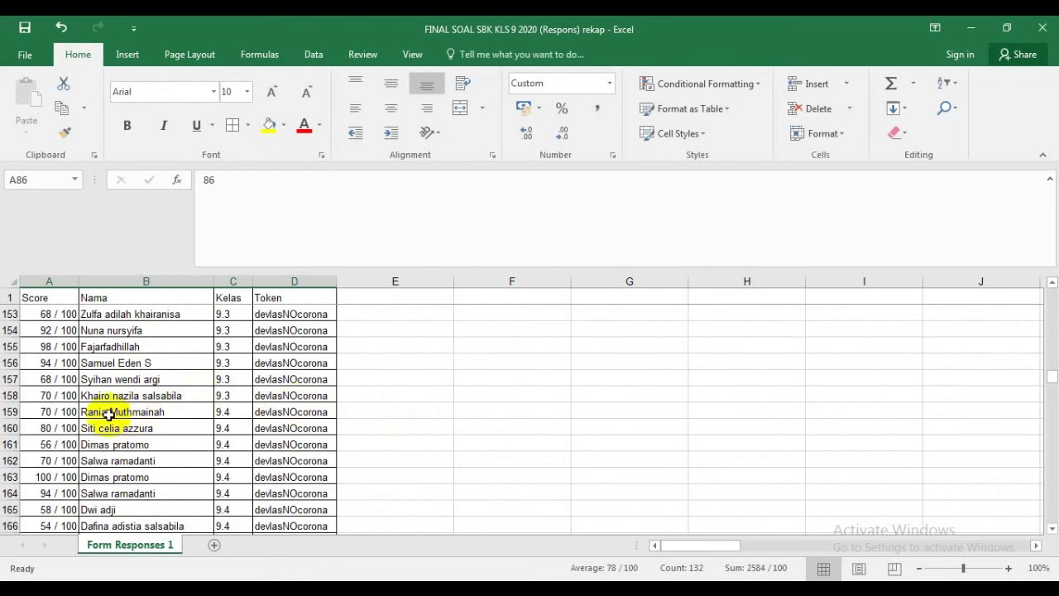
pyautogui.moveTo(42, 407); pyautogui.dragTo(329, 333)
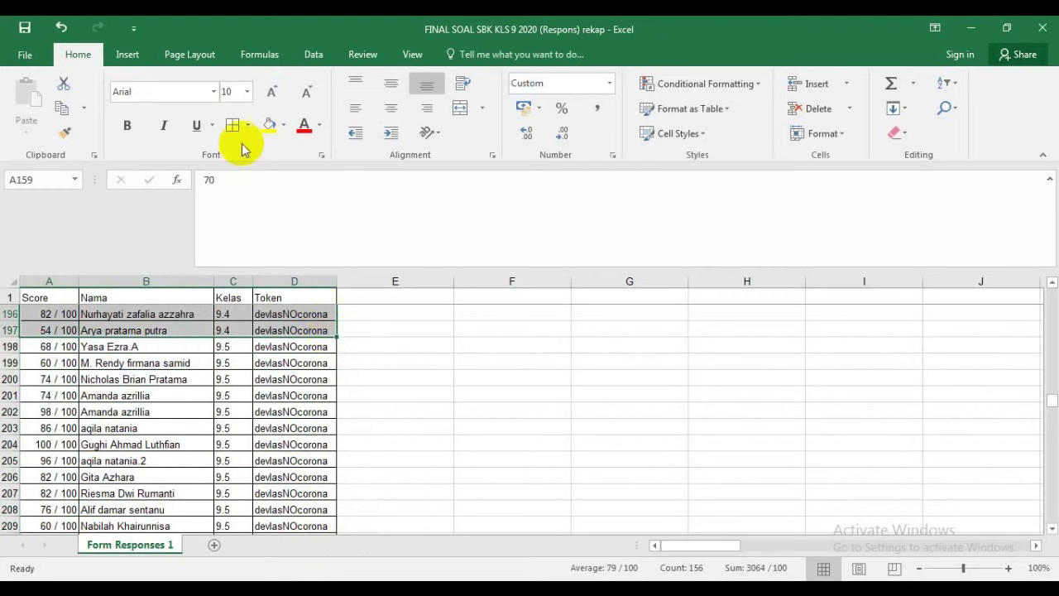
pyautogui.click(267, 125)
# - Apply the yellow fill to the class 9.6 rows, A231:D269, skipping class 9.5
pyautogui.scroll(-2, 424, 283)
pyautogui.scroll(-3, 424, 298)
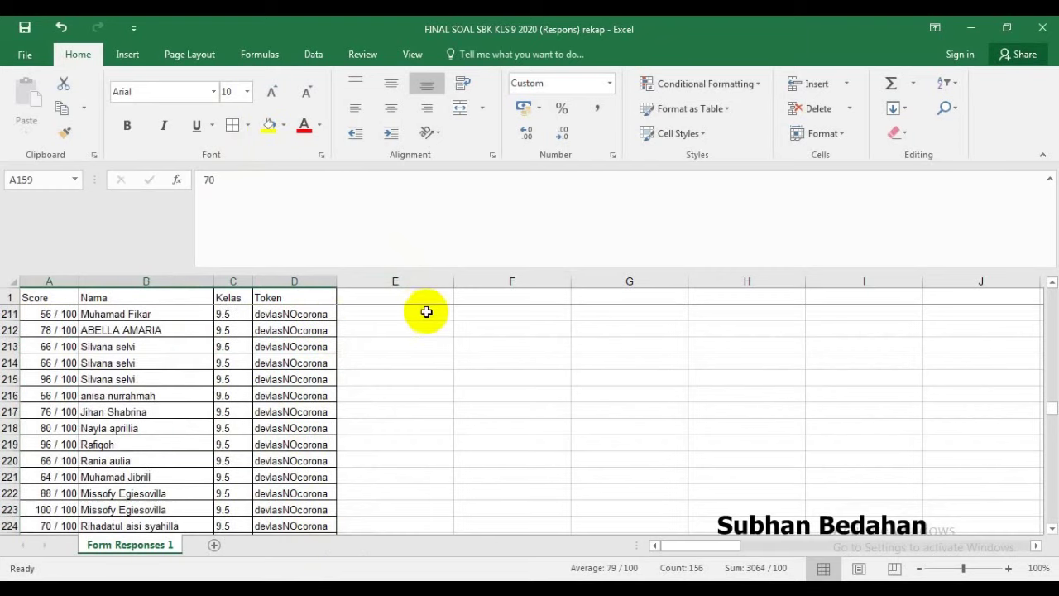
pyautogui.scroll(2, 426, 316)
pyautogui.scroll(-2, 378, 444)
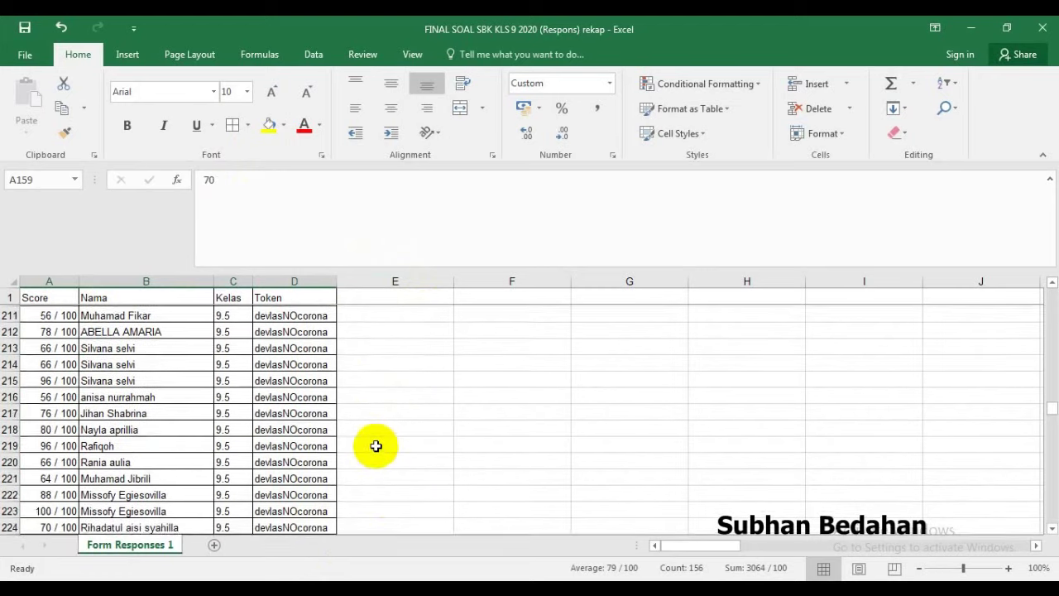
pyautogui.scroll(6, 376, 445)
pyautogui.scroll(-5, 376, 446)
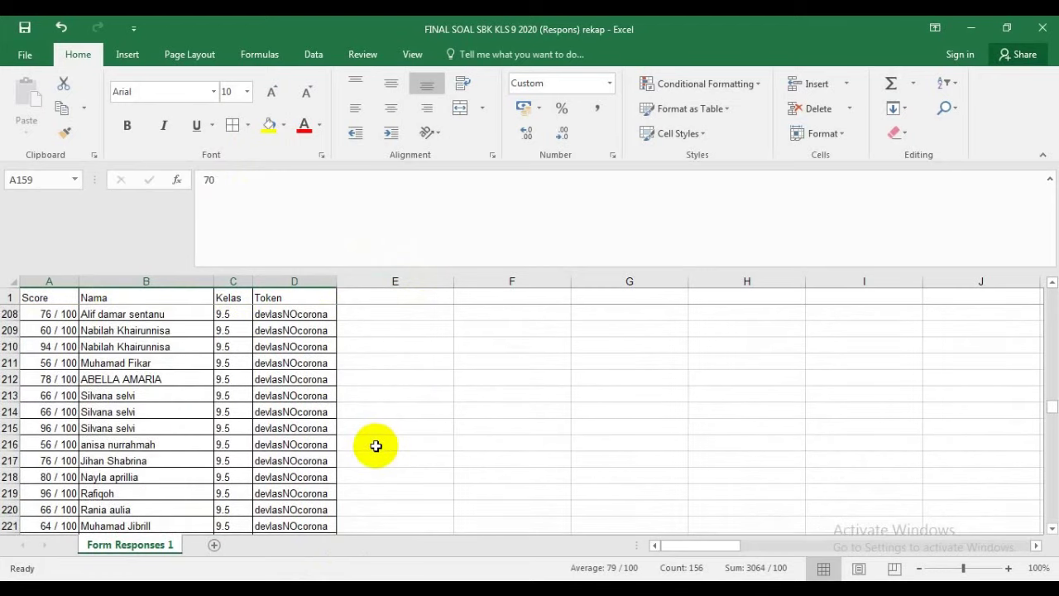
pyautogui.scroll(-3, 376, 446)
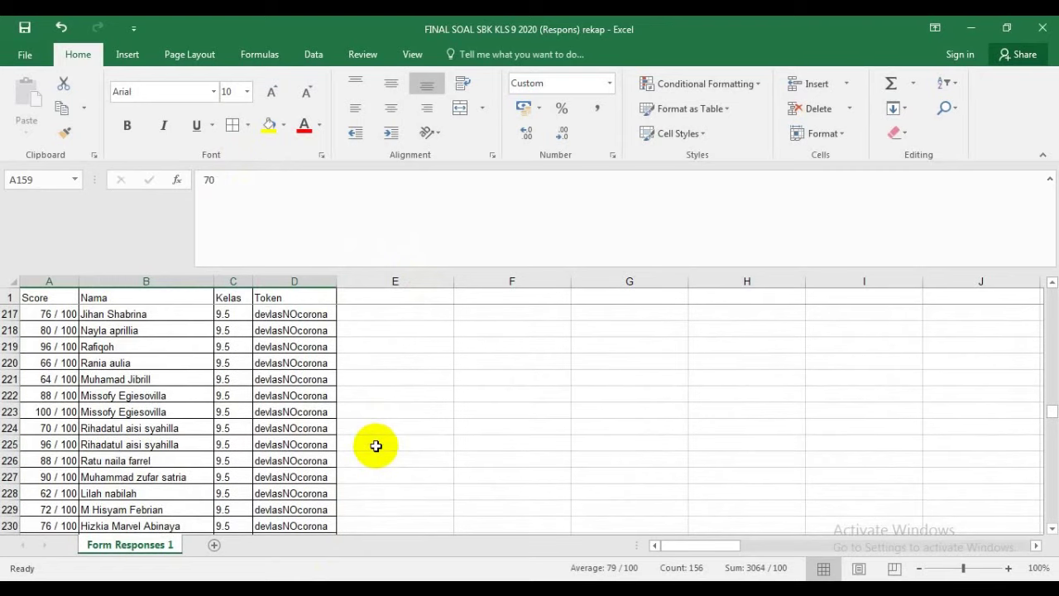
pyautogui.scroll(-2, 376, 446)
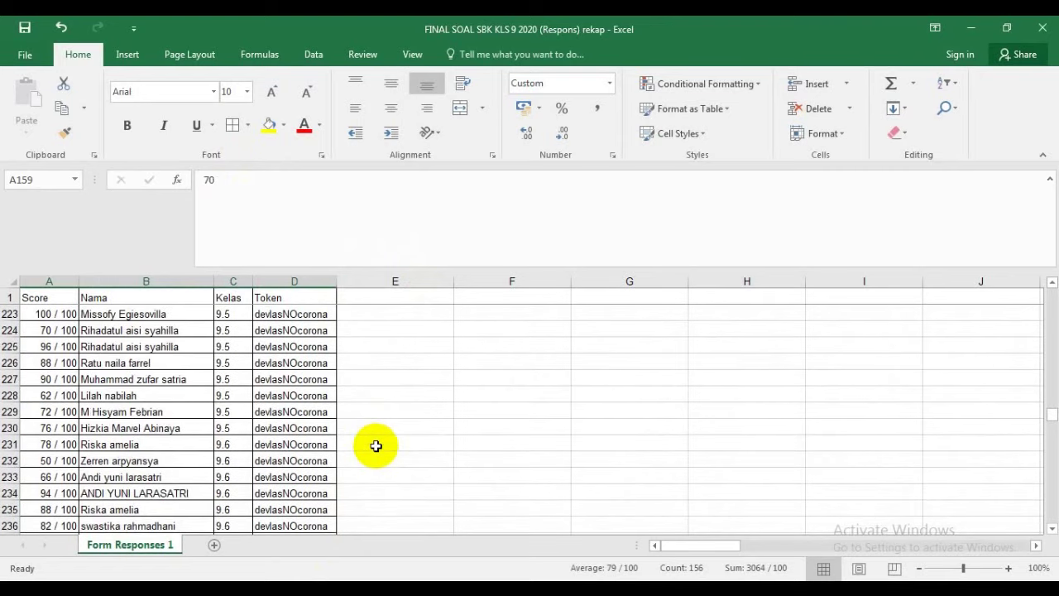
pyautogui.scroll(-2, 376, 446)
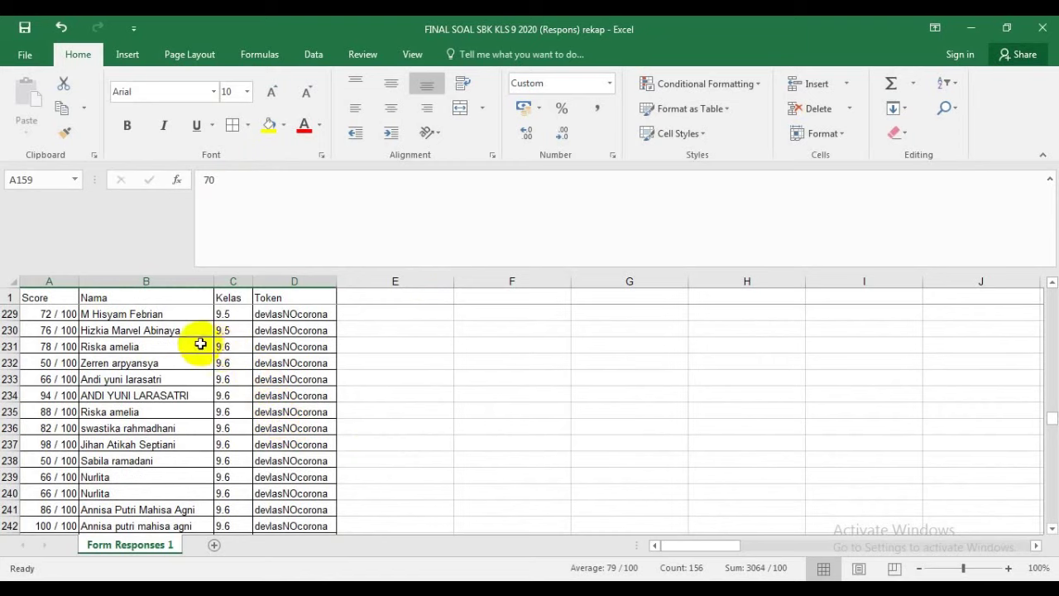
pyautogui.moveTo(42, 347); pyautogui.dragTo(322, 394)
pyautogui.click(267, 130)
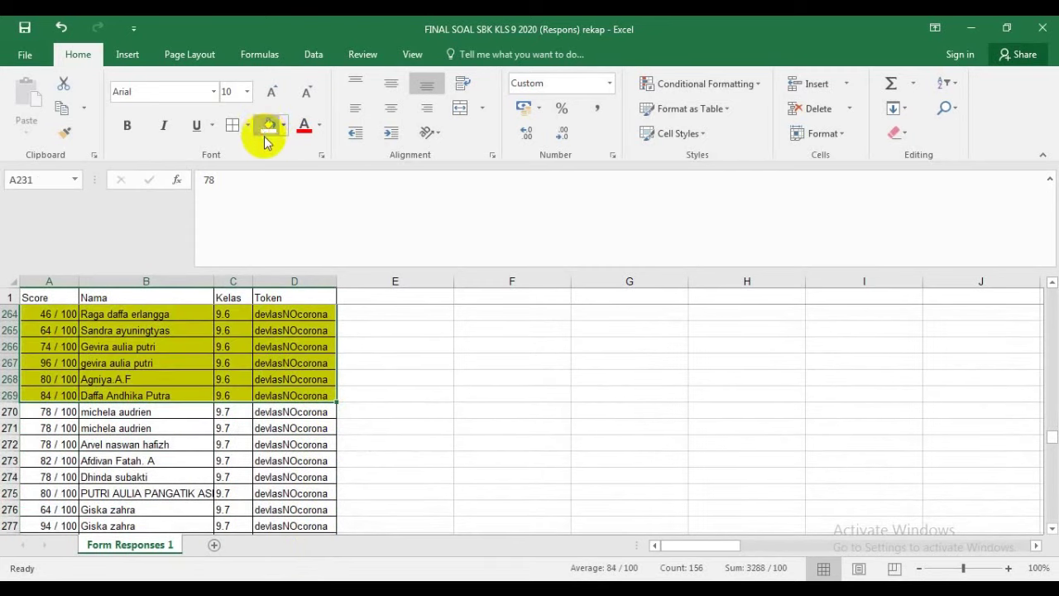
# - Highlight the class 9.8 rows, A320:D379, in yellow, skipping class 9.7
pyautogui.scroll(-2, 445, 370)
pyautogui.scroll(-9, 445, 374)
pyautogui.scroll(-2, 445, 374)
pyautogui.scroll(1, 439, 376)
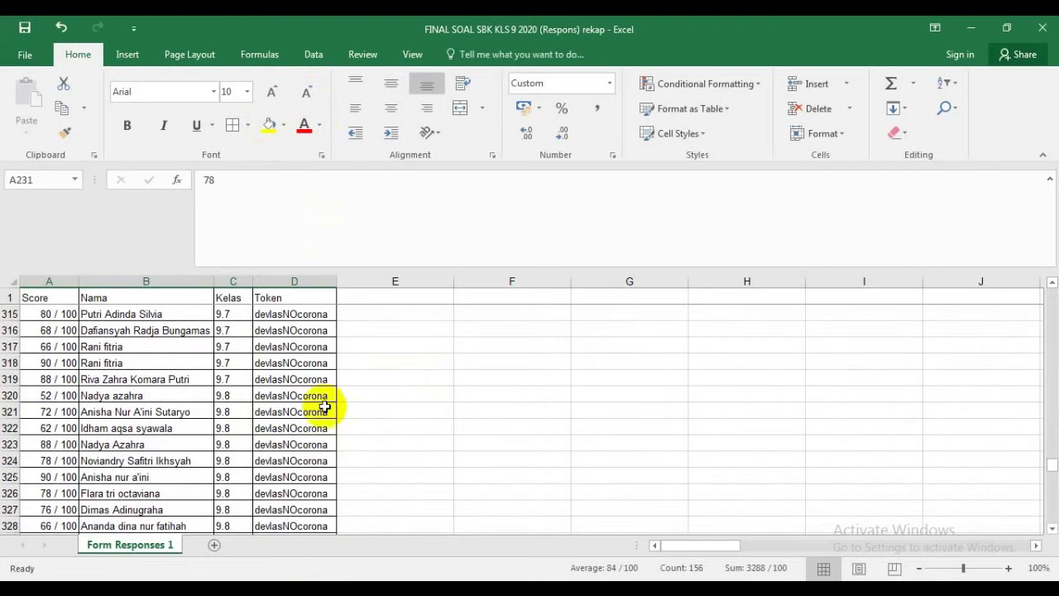
pyautogui.click(49, 393)
pyautogui.moveTo(250, 408); pyautogui.dragTo(303, 411)
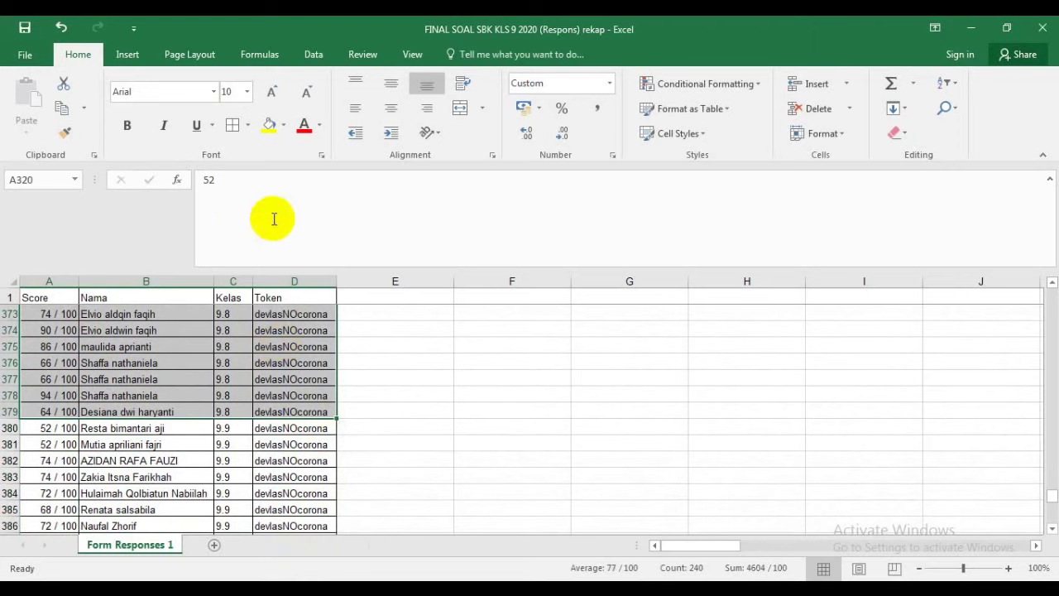
pyautogui.click(266, 131)
# - Review the alternating yellow and unfilled class groups from class 9.9 back up to class 9.2
pyautogui.scroll(-3, 538, 439)
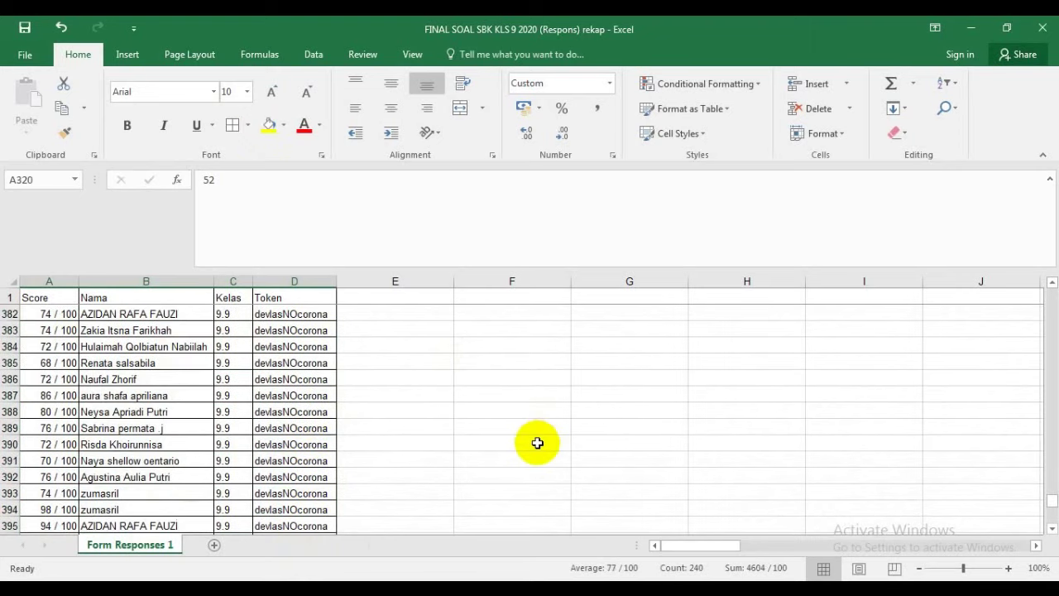
pyautogui.scroll(20, 508, 438)
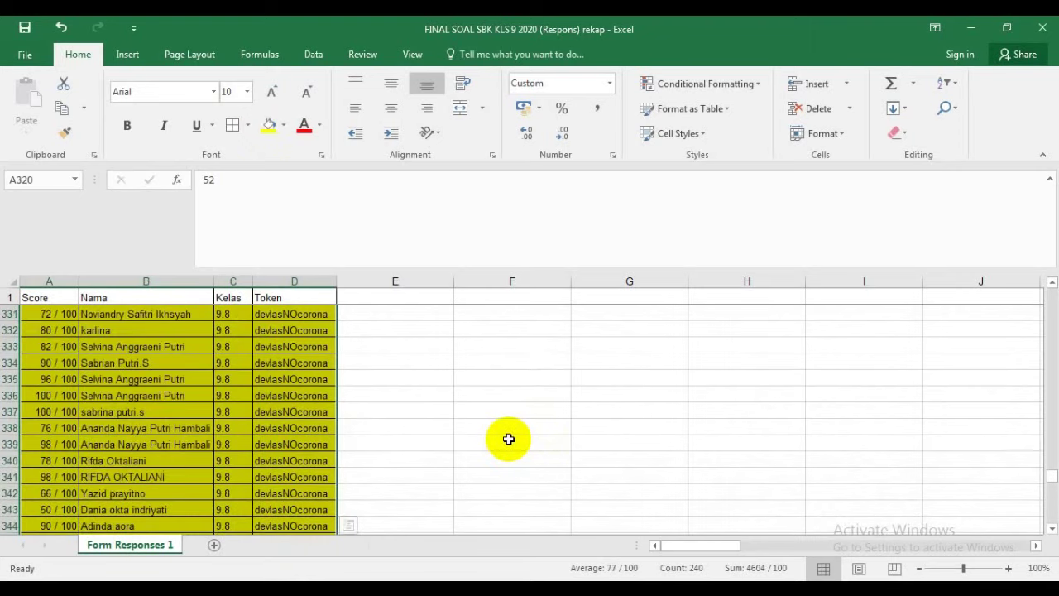
pyautogui.scroll(3, 443, 457)
pyautogui.scroll(12, 432, 461)
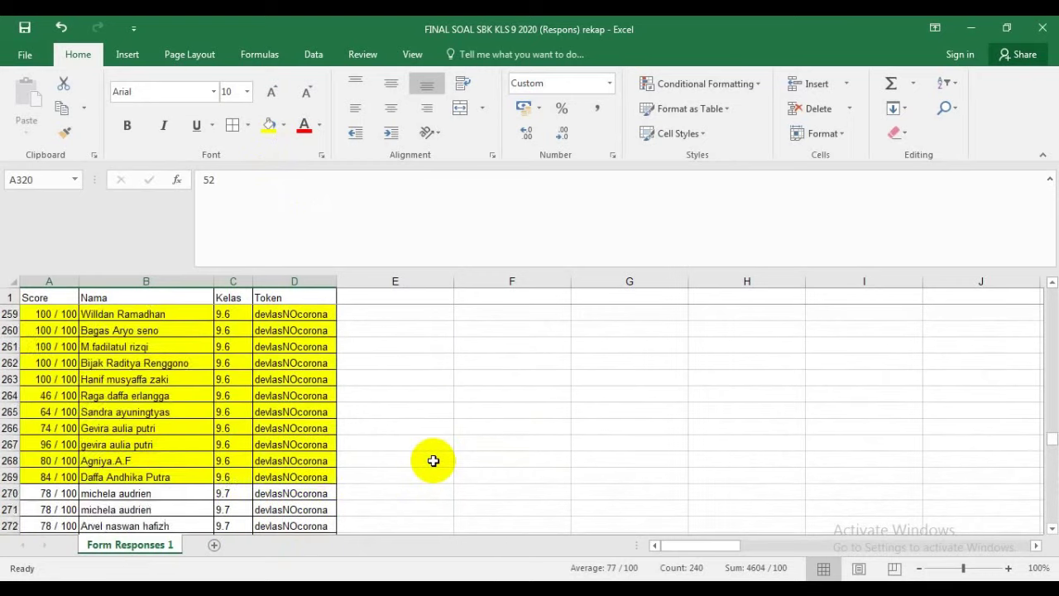
pyautogui.scroll(19, 431, 461)
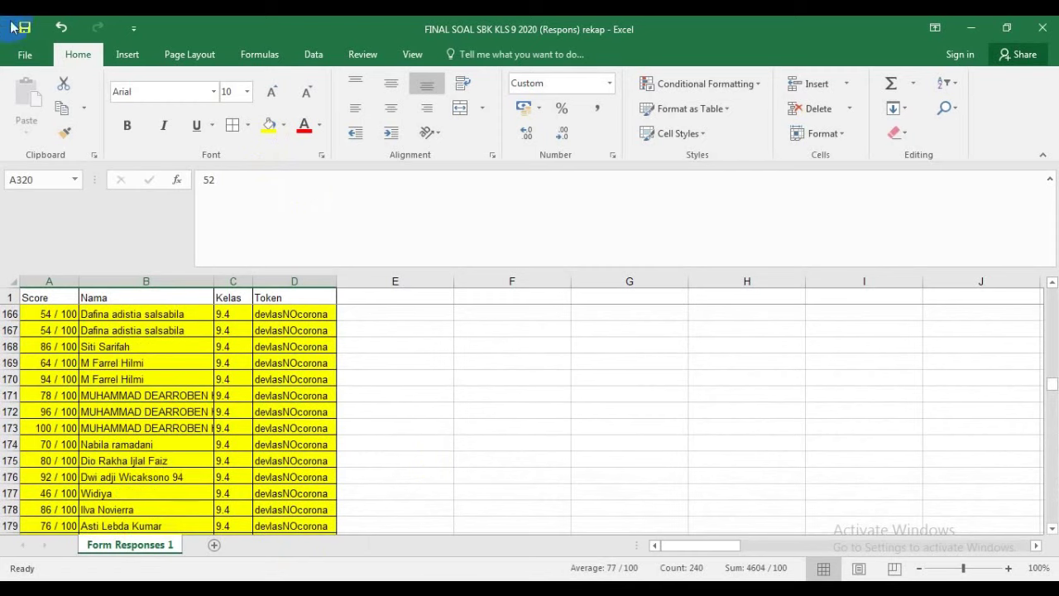
pyautogui.scroll(11, 371, 428)
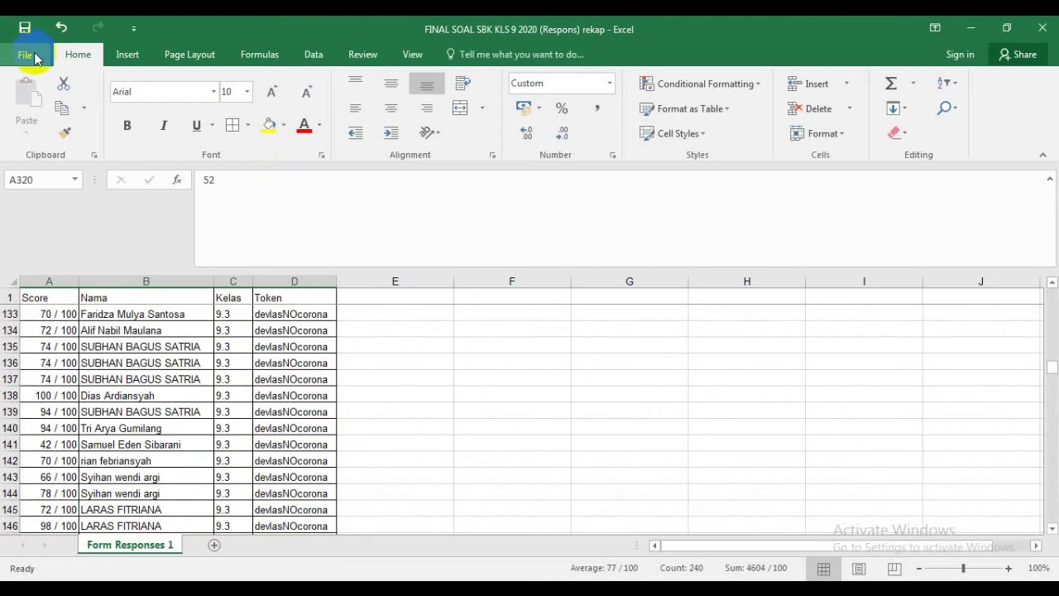
pyautogui.scroll(3, 469, 295)
pyautogui.scroll(2, 339, 361)
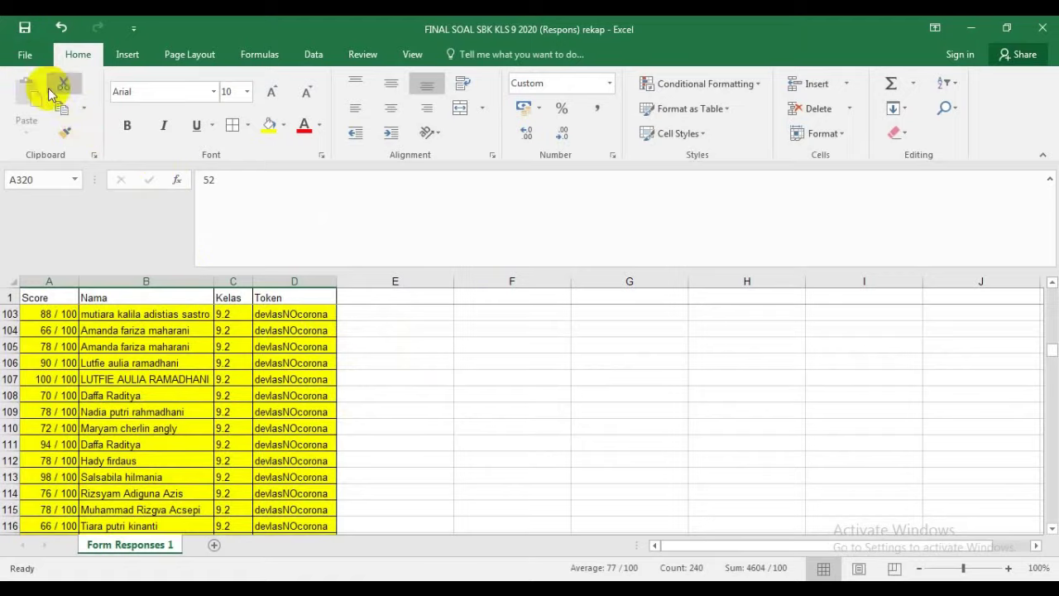
# - Save a copy of the workbook to the Desktop as DAFTAR NILAI ULANGAN KLS 9 SENI BUDAYA
pyautogui.click(24, 54)
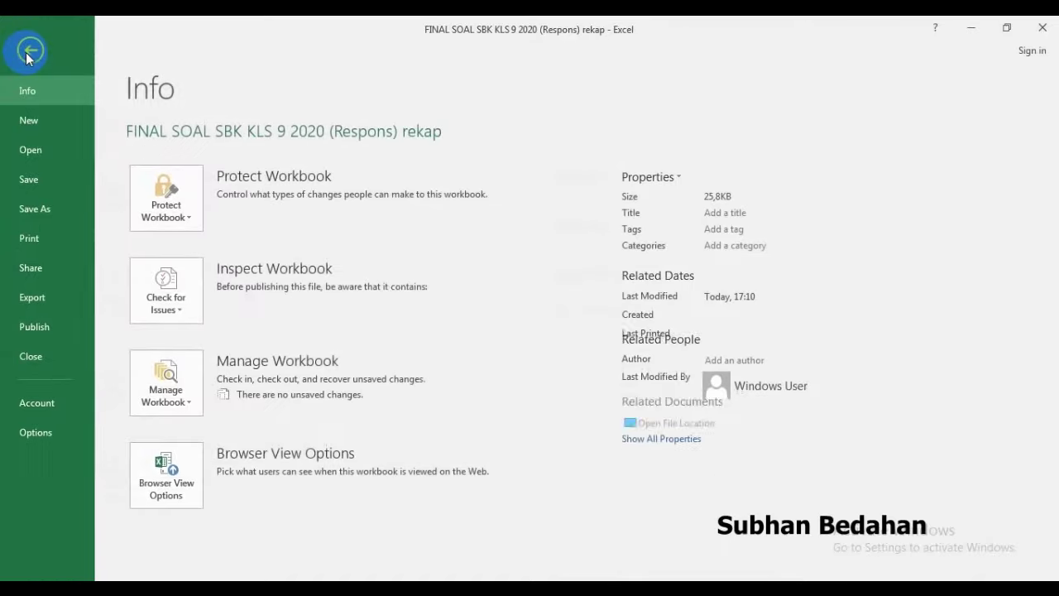
pyautogui.click(42, 211)
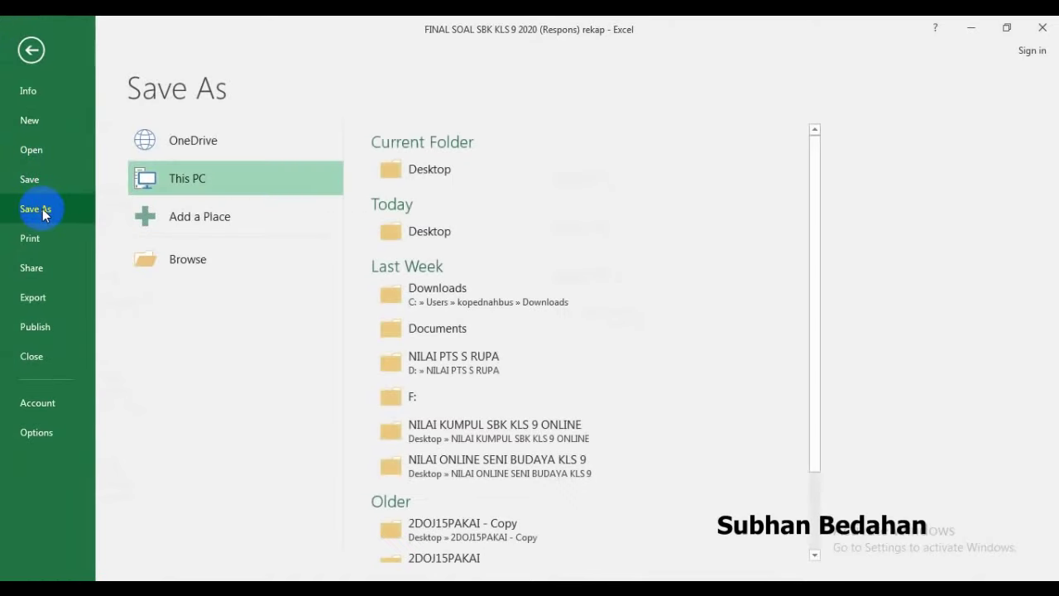
pyautogui.doubleClick(200, 182)
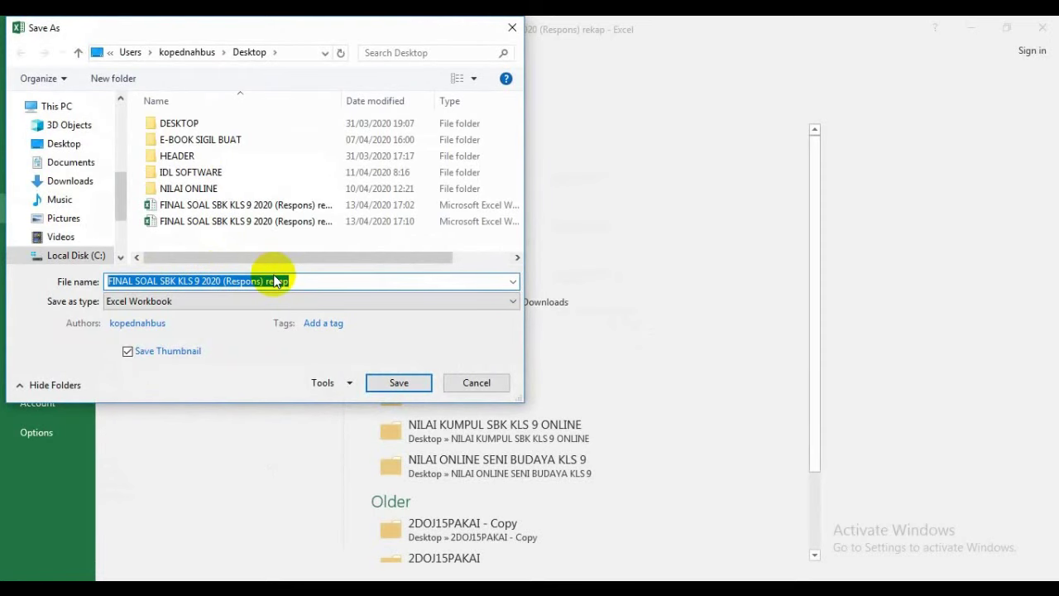
pyautogui.write('DAF')
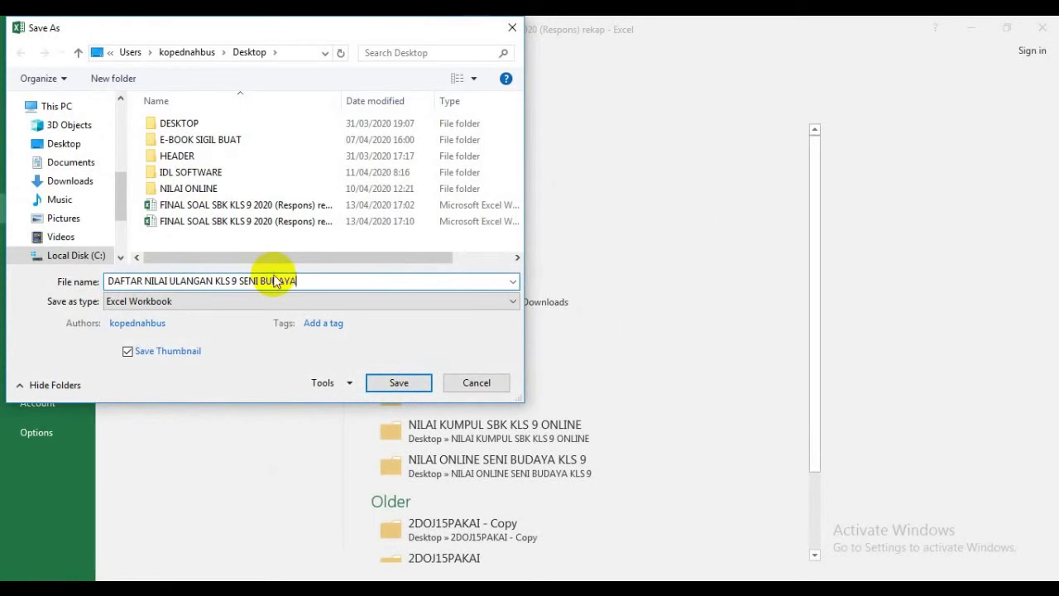
pyautogui.click(65, 145)
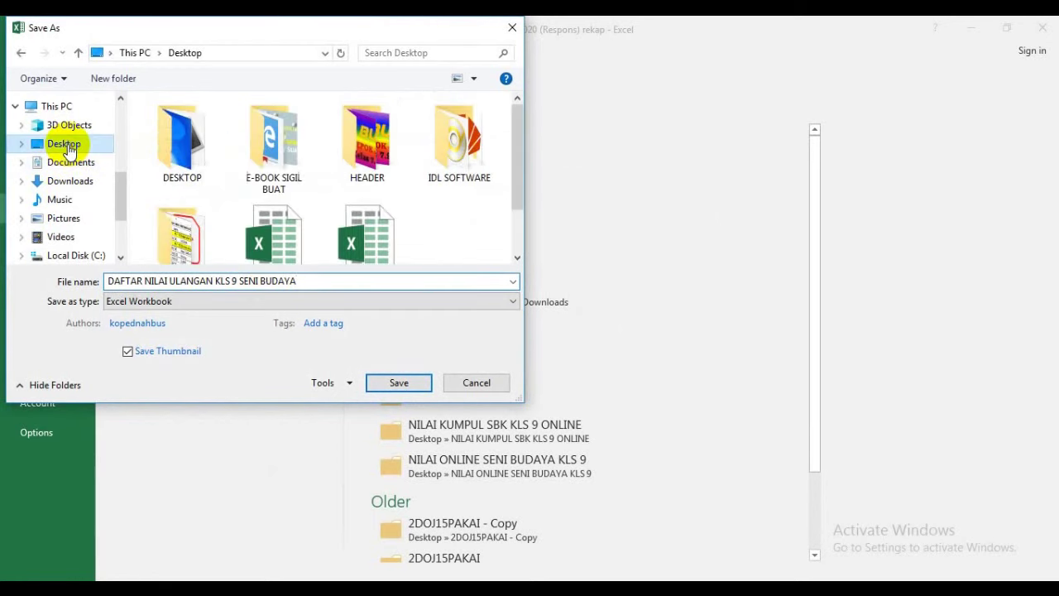
pyautogui.click(424, 385)
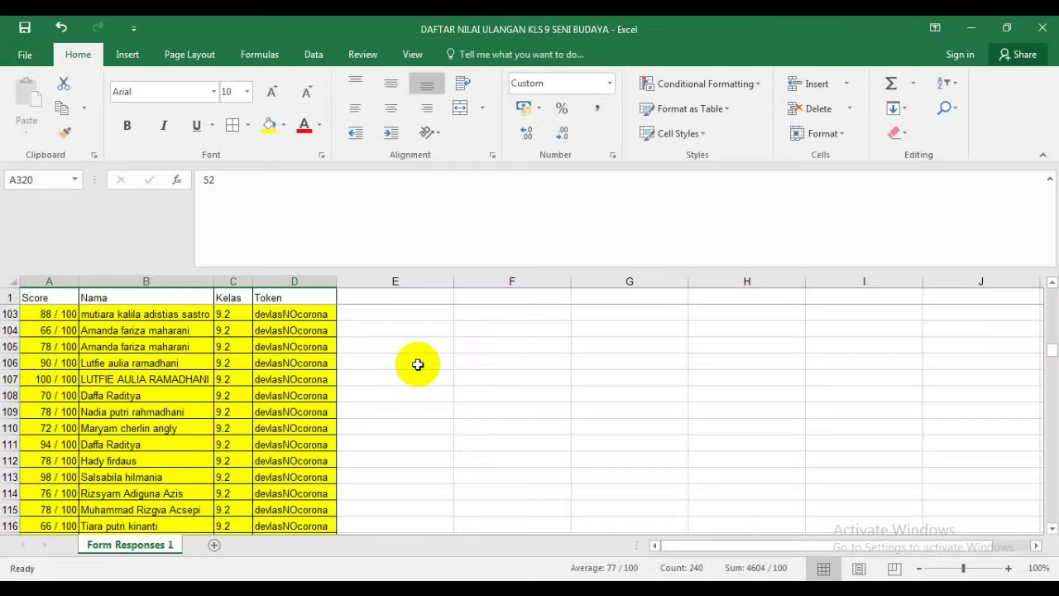
# - Center and bold the column headings Score, Nama, Kelas and Token in A1:D1
pyautogui.scroll(-2, 402, 367)
pyautogui.scroll(2, 306, 389)
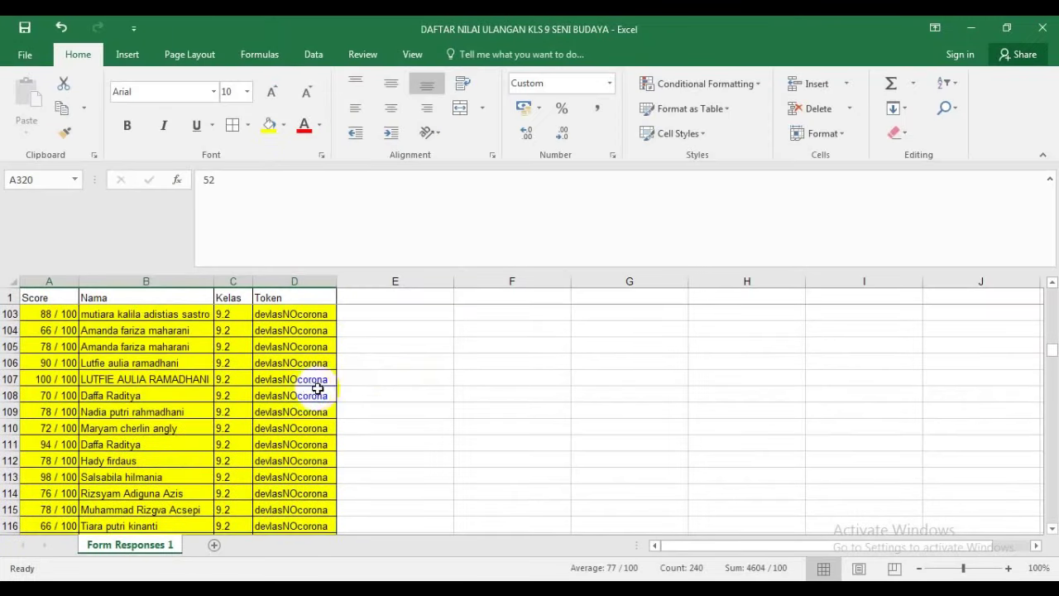
pyautogui.scroll(20, 318, 389)
pyautogui.scroll(6, 328, 380)
pyautogui.scroll(-7, 329, 381)
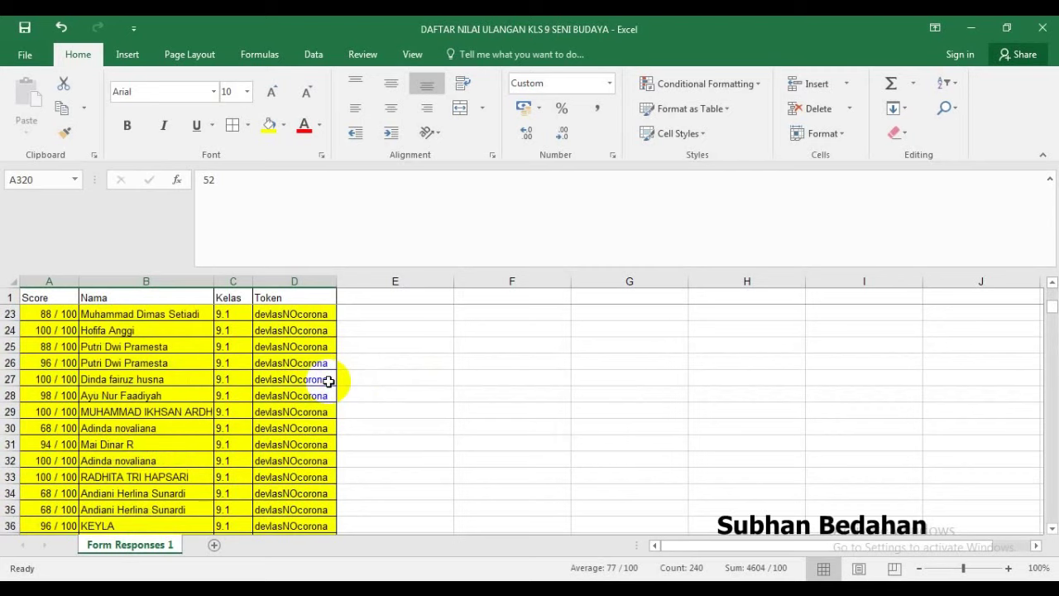
pyautogui.moveTo(43, 301); pyautogui.dragTo(300, 298)
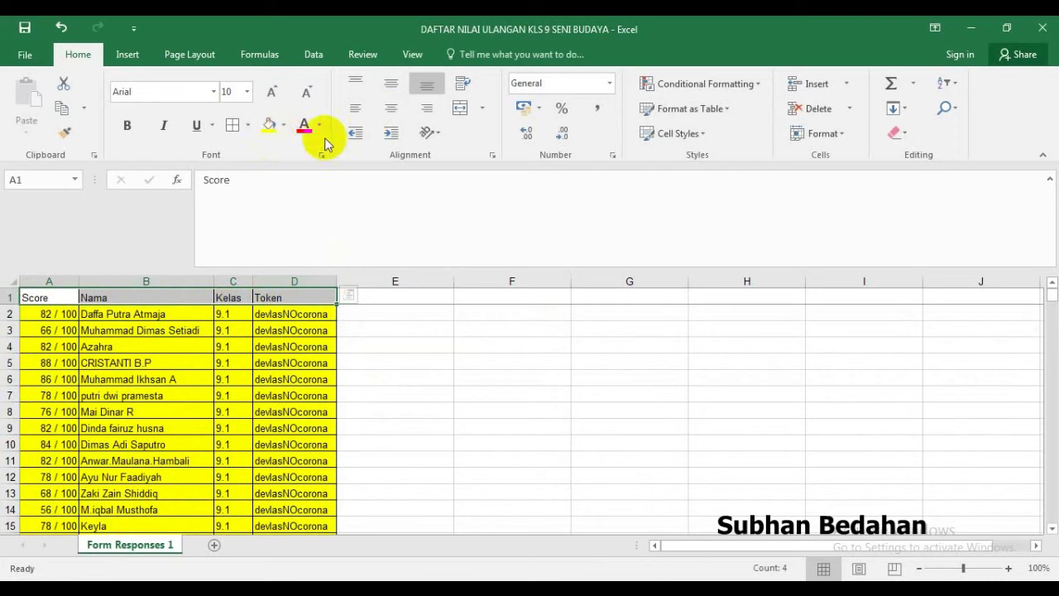
pyautogui.click(391, 108)
pyautogui.click(126, 125)
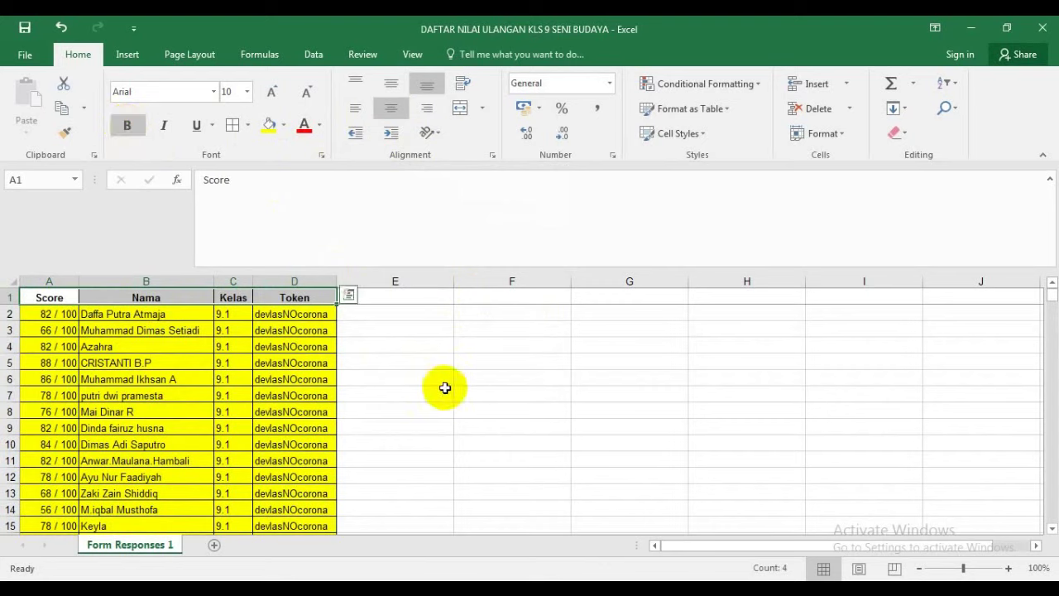
pyautogui.scroll(-4, 445, 386)
pyautogui.scroll(4, 442, 385)
pyautogui.click(465, 395)
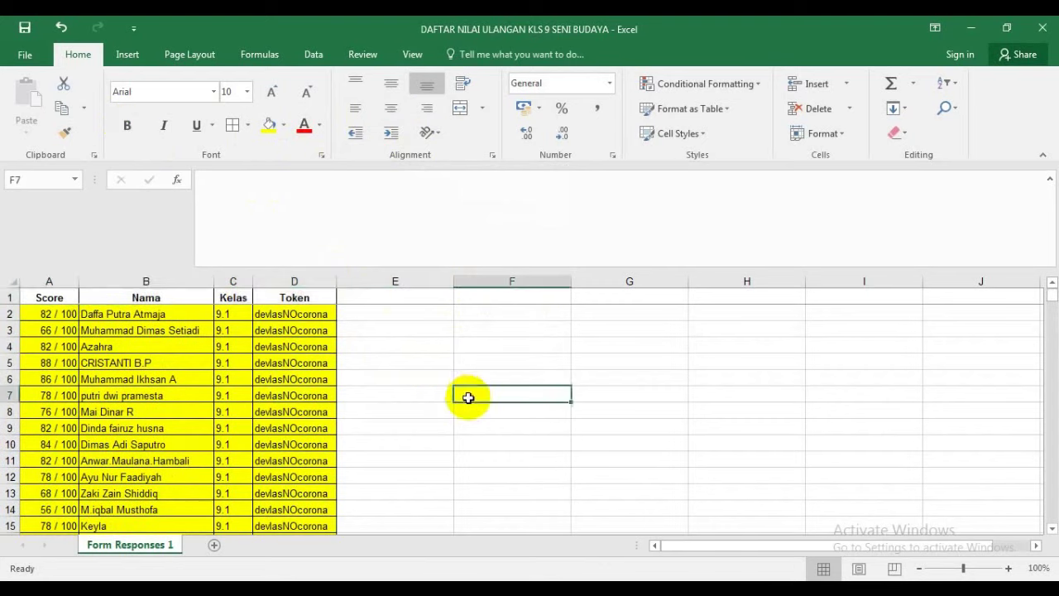
# - Insert two entire blank rows above the column heading row
pyautogui.click(38, 300)
pyautogui.rightClick(38, 300)
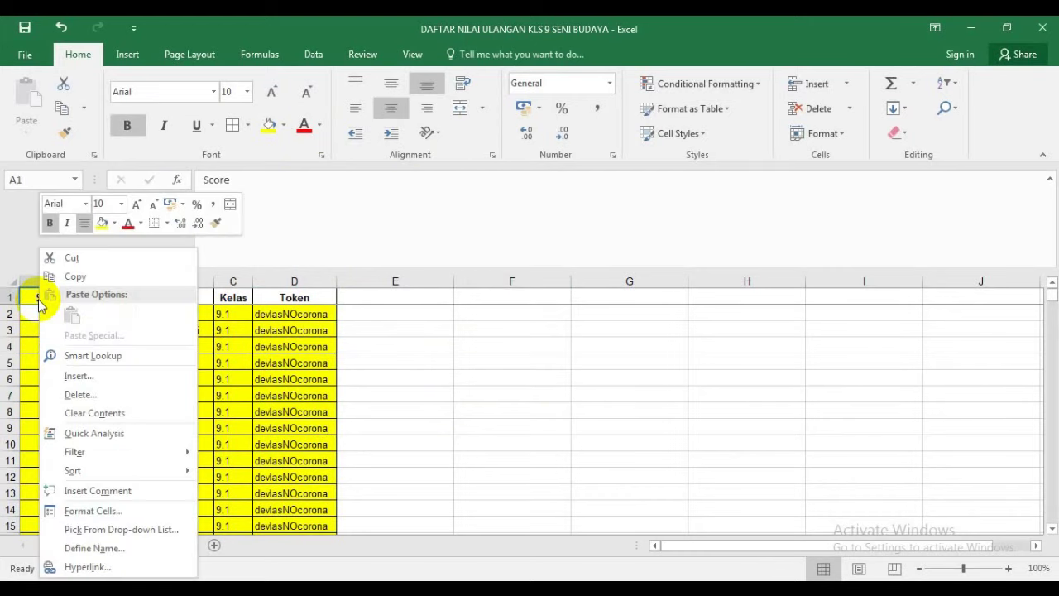
pyautogui.click(79, 375)
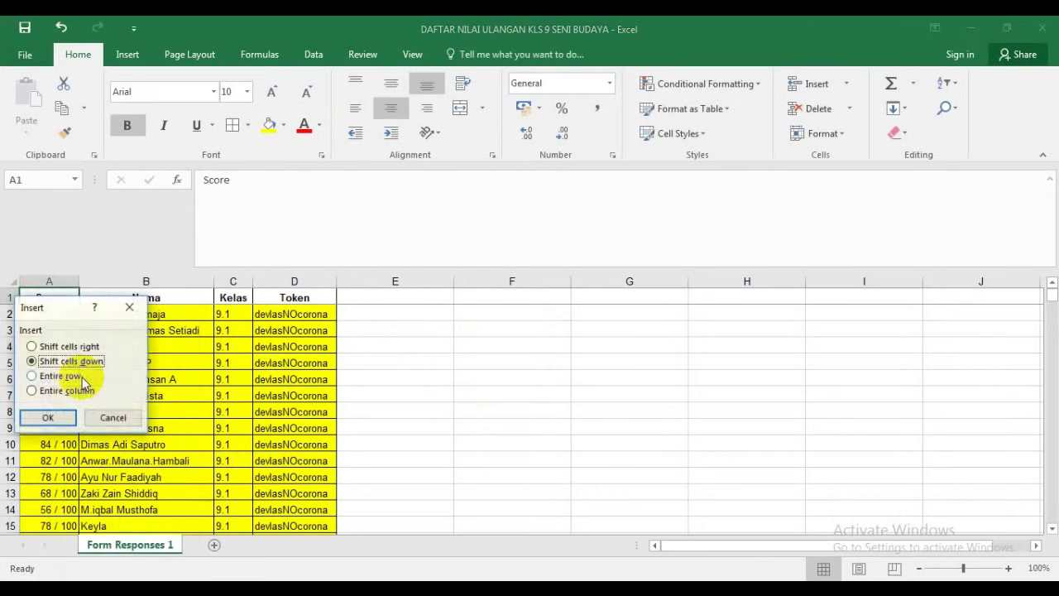
pyautogui.click(64, 376)
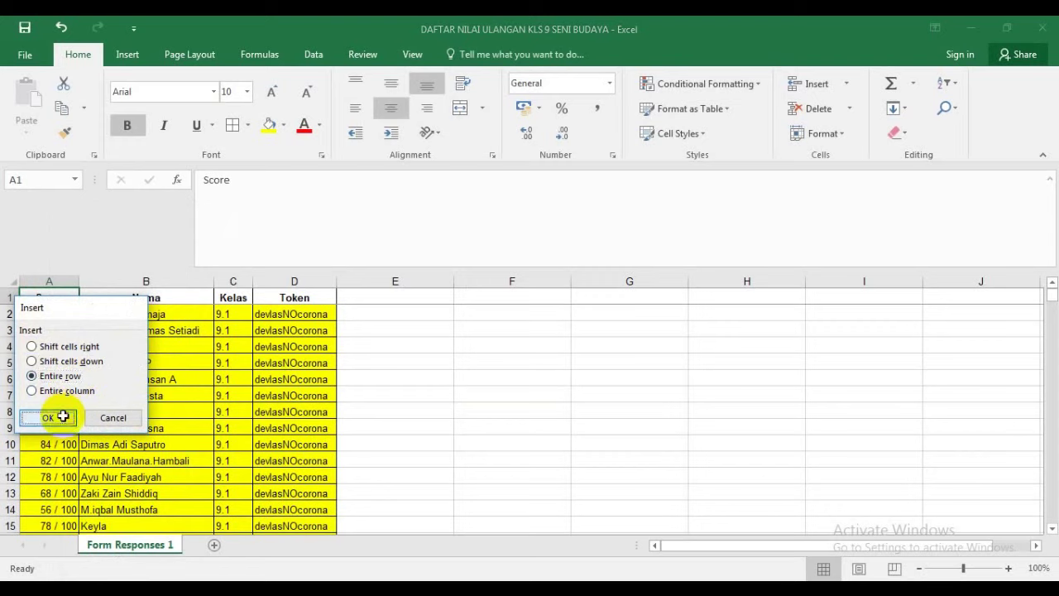
pyautogui.click(63, 416)
pyautogui.rightClick(45, 294)
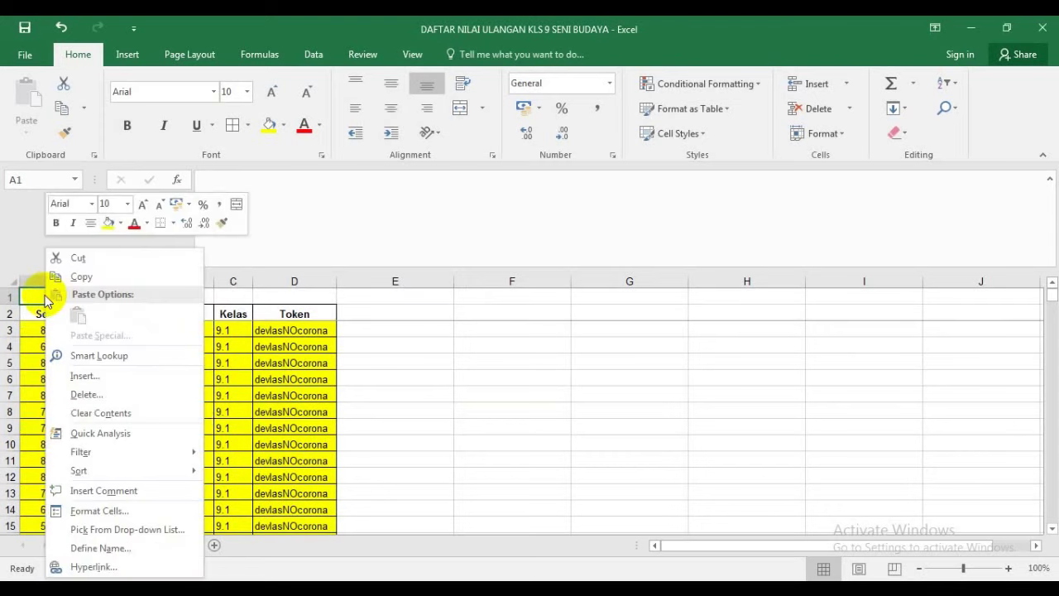
pyautogui.click(86, 379)
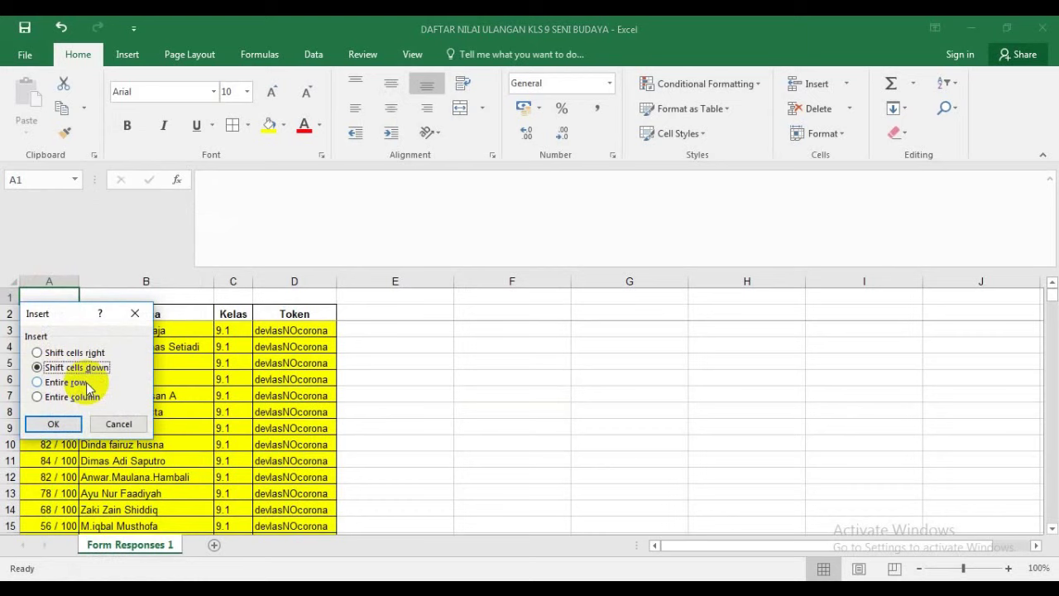
pyautogui.click(66, 382)
pyautogui.click(52, 424)
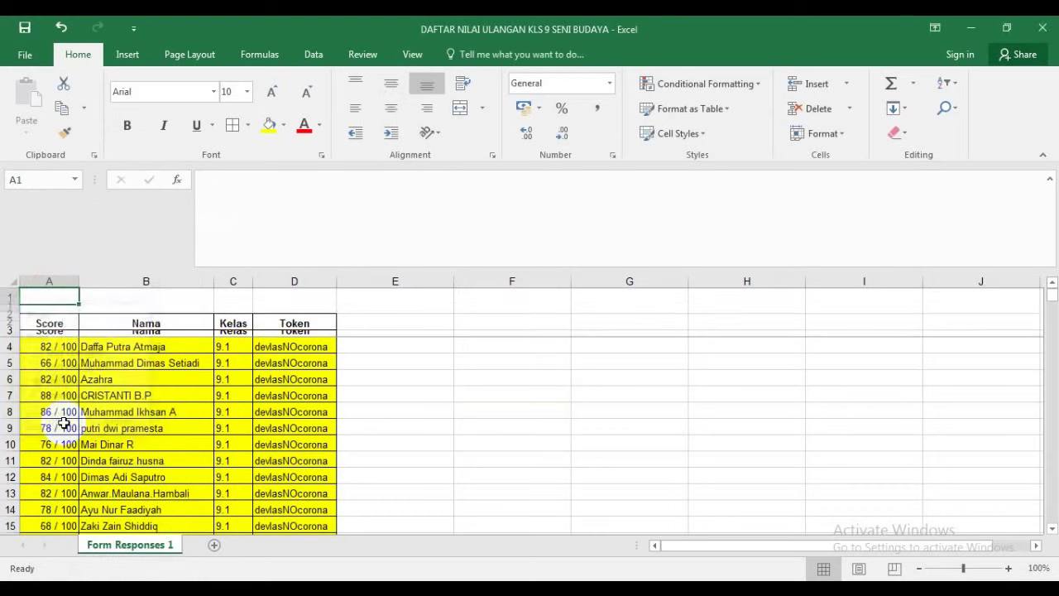
pyautogui.click(546, 412)
# - Enter the title DAFTAR NILAI ULANGAN SENI BUDAYA 2020 in A1 and SMPN 14 DEPOK in A2
pyautogui.click(31, 292)
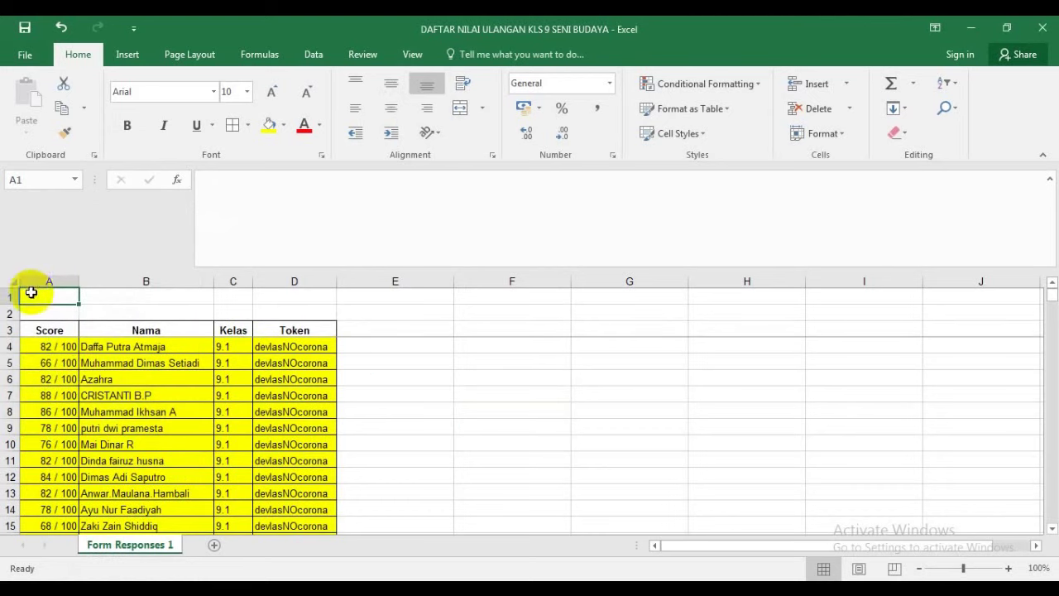
pyautogui.write('D')
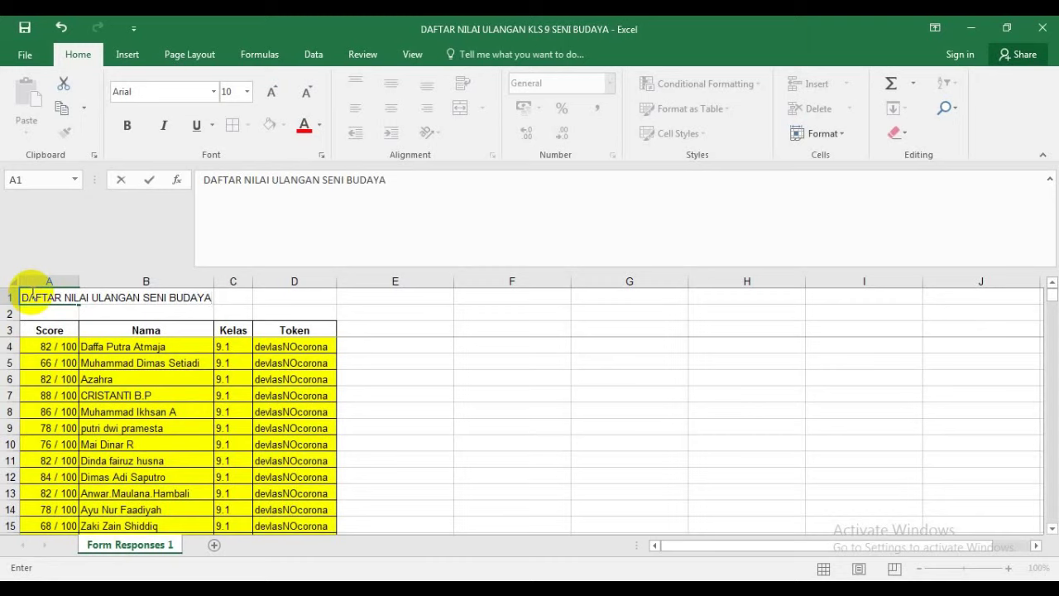
pyautogui.write('020')
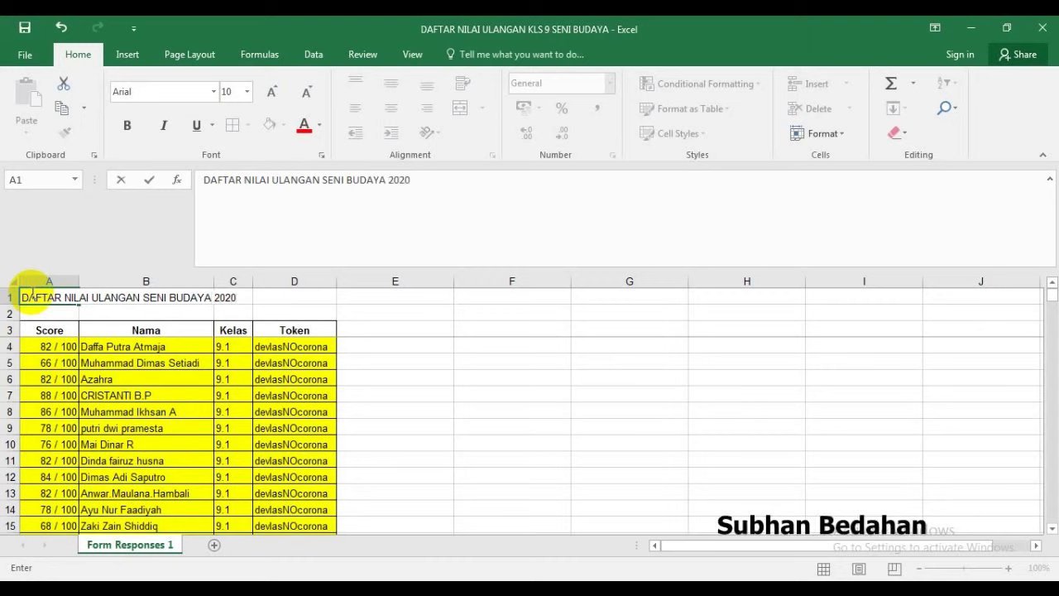
pyautogui.click(49, 311)
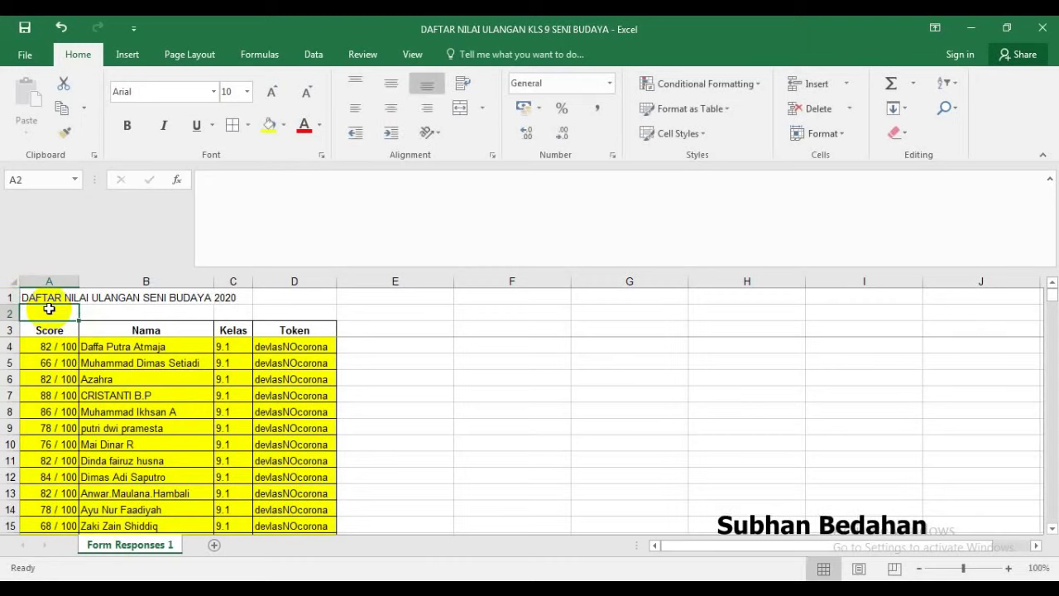
pyautogui.write('SMPN')
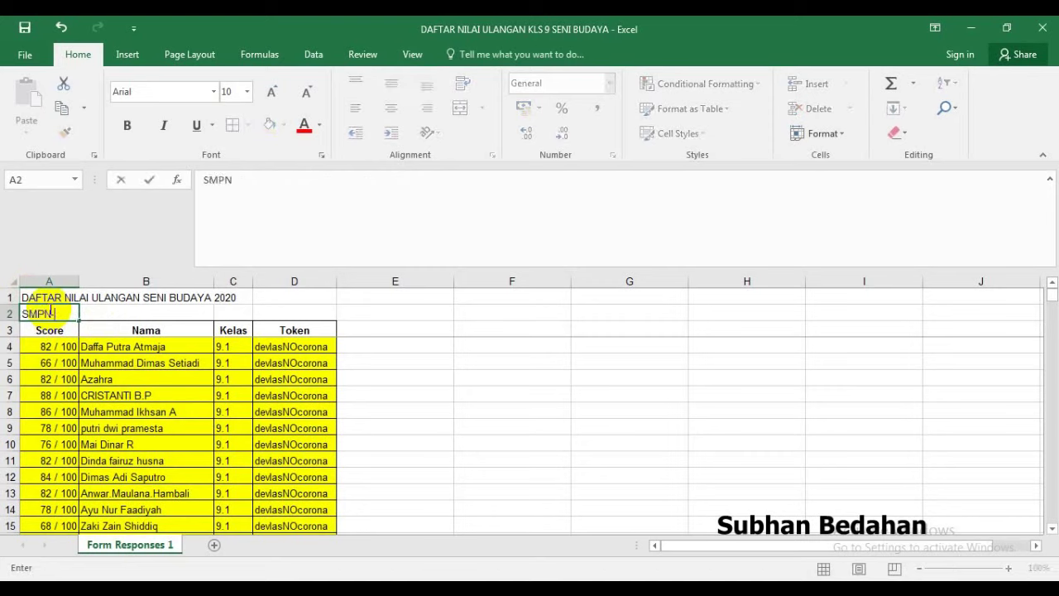
pyautogui.write(' 14 DEPOK')
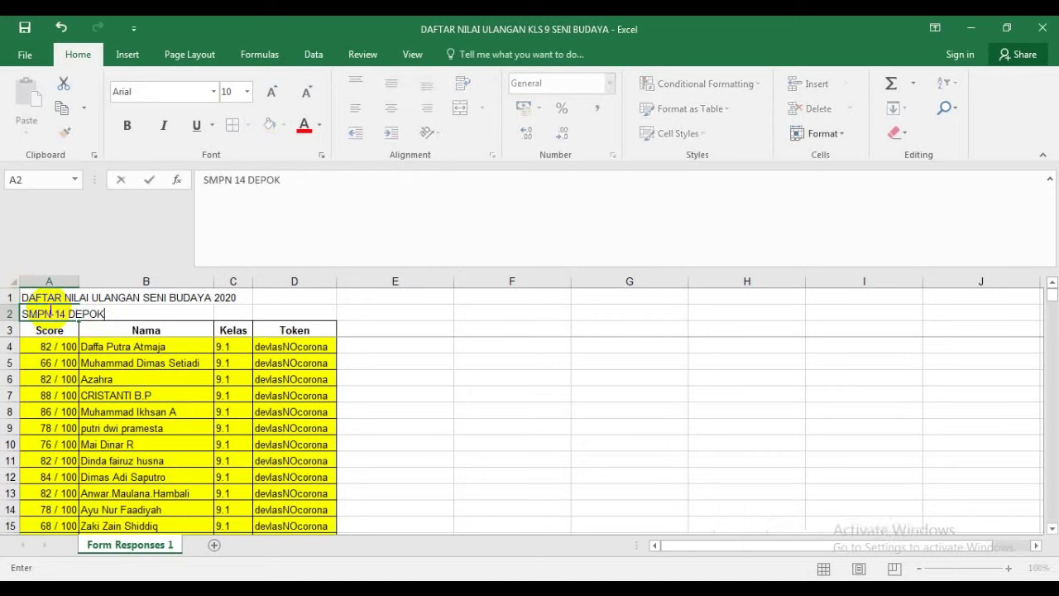
pyautogui.click(350, 429)
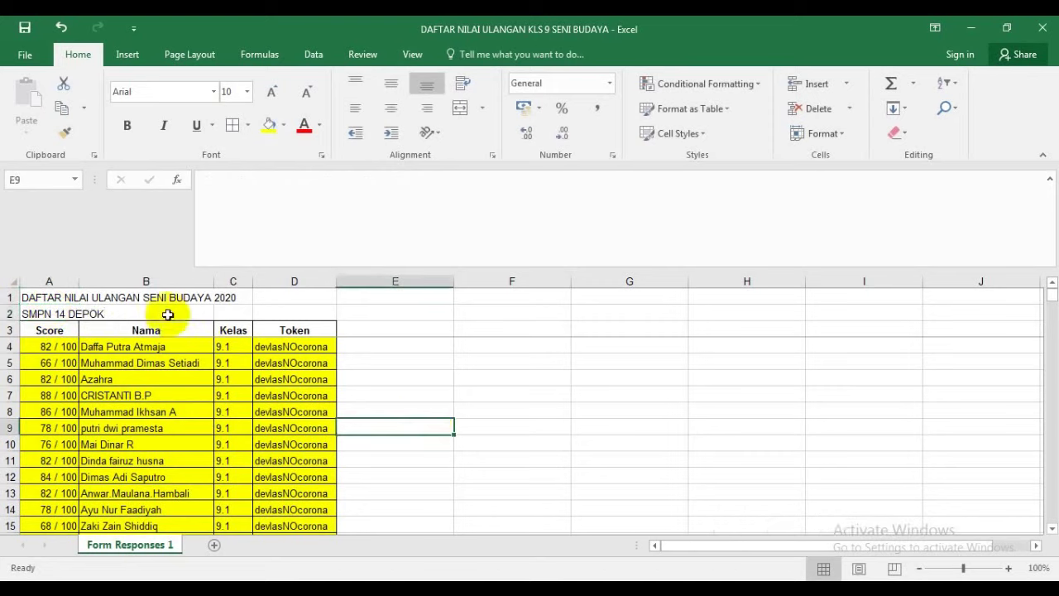
# - Merge and center the title across A1:D1 and the school name across A2:D2
pyautogui.click(37, 298)
pyautogui.moveTo(38, 298); pyautogui.dragTo(339, 300)
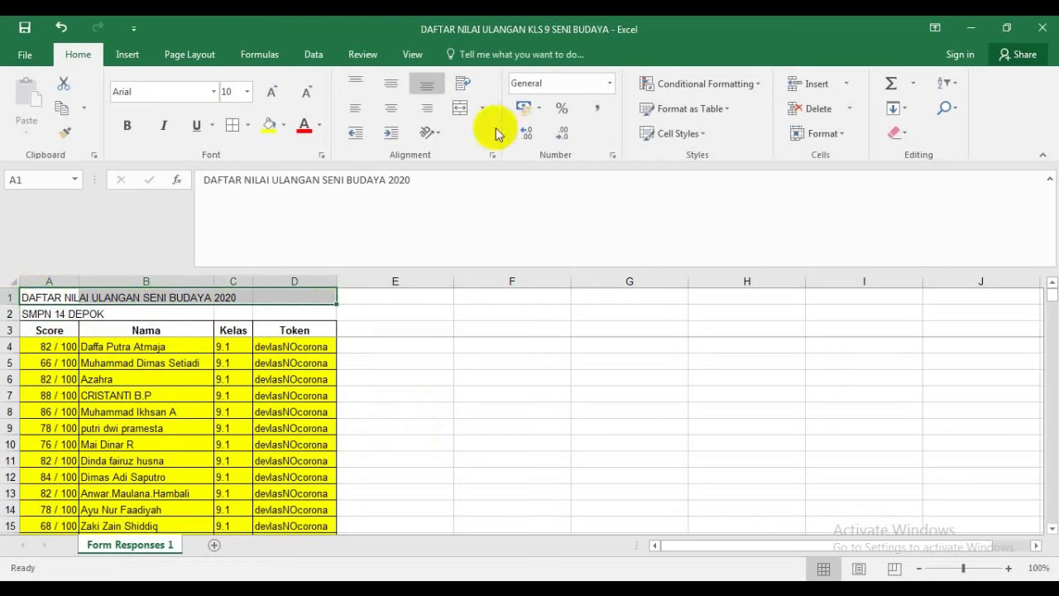
pyautogui.click(460, 109)
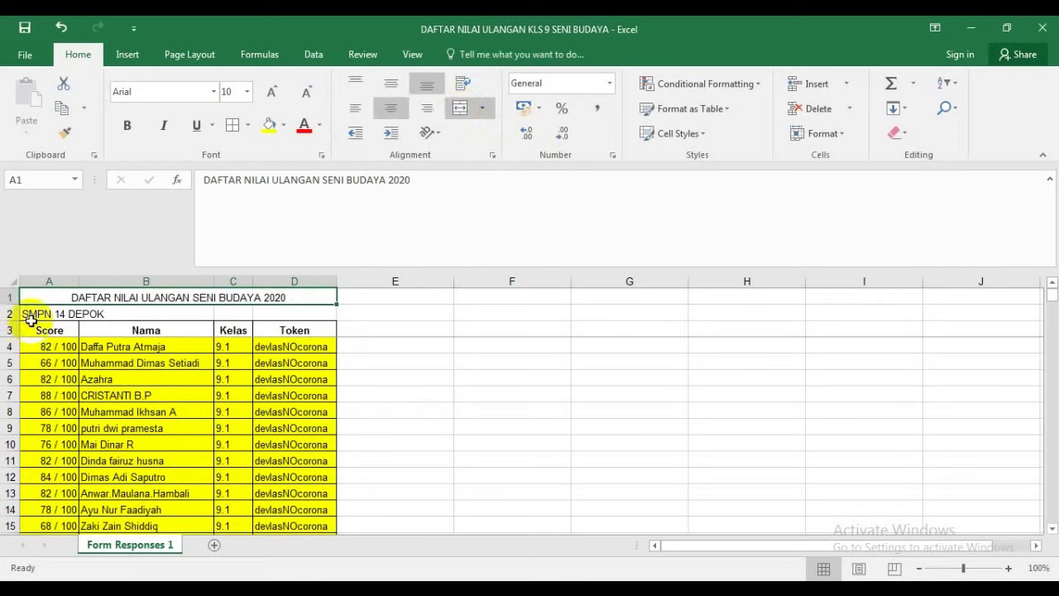
pyautogui.moveTo(29, 313); pyautogui.dragTo(289, 308)
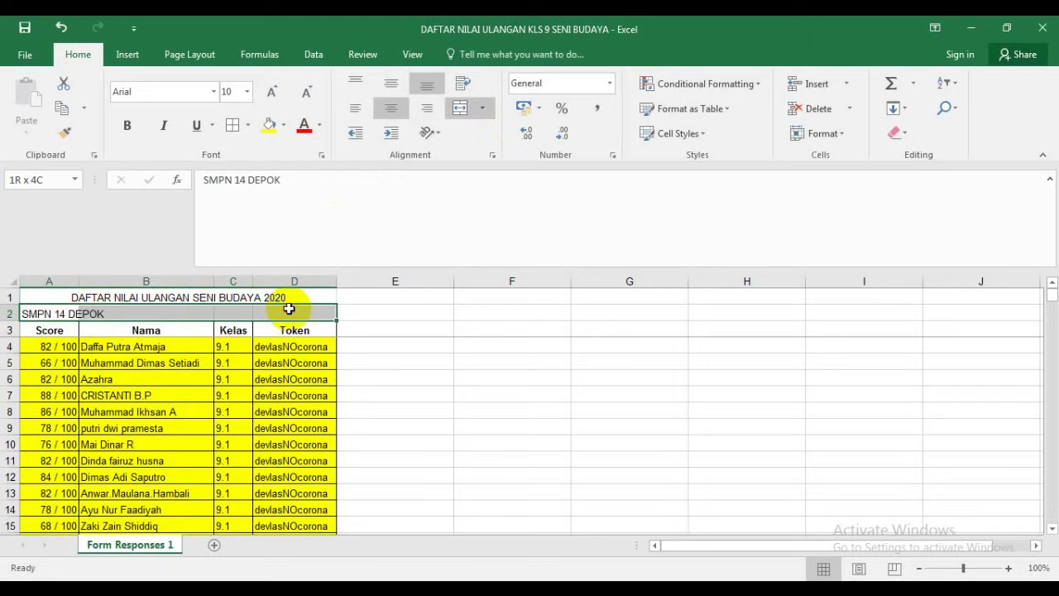
pyautogui.click(459, 108)
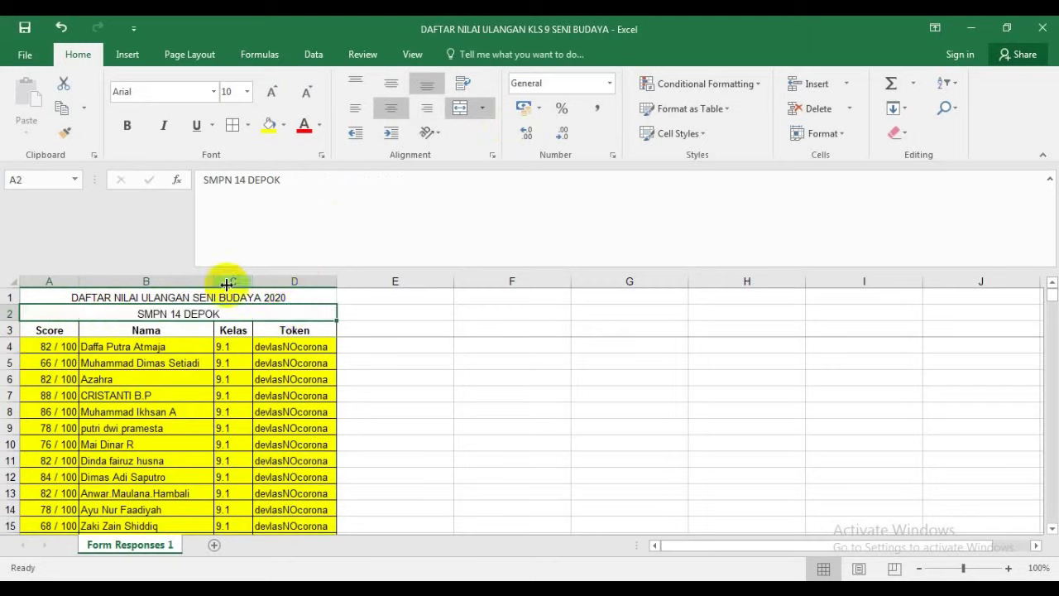
# - Make both title rows bold at font size 12 and save the workbook
pyautogui.moveTo(173, 295); pyautogui.dragTo(173, 307)
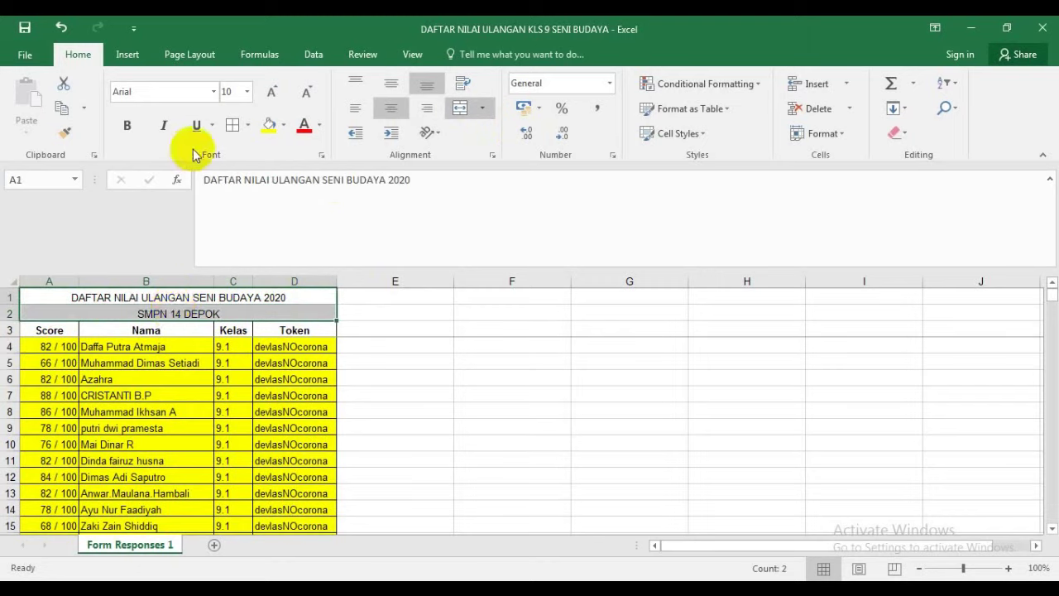
pyautogui.click(126, 128)
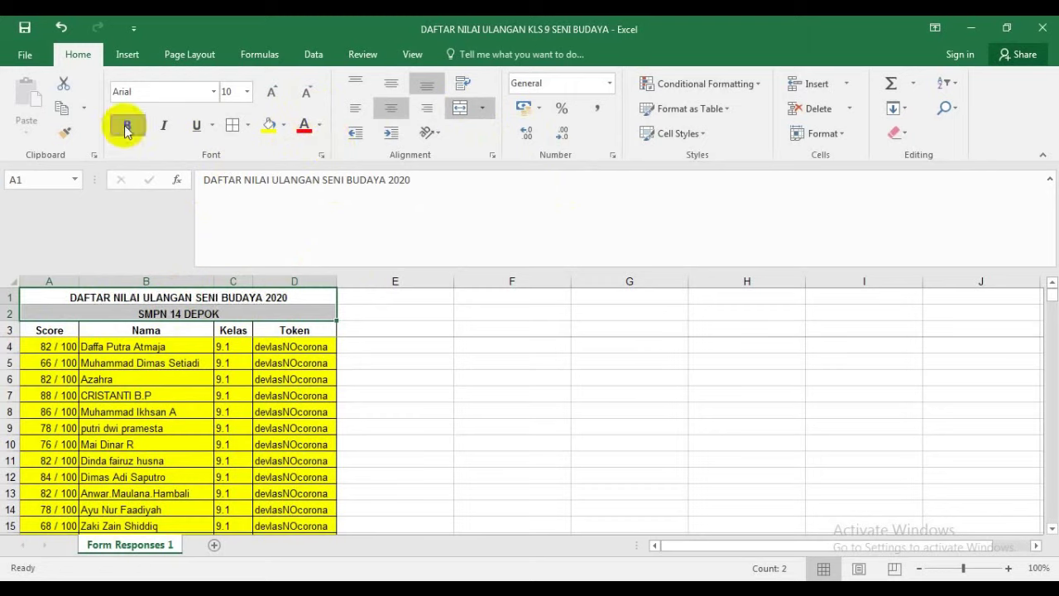
pyautogui.click(269, 92)
pyautogui.click(270, 93)
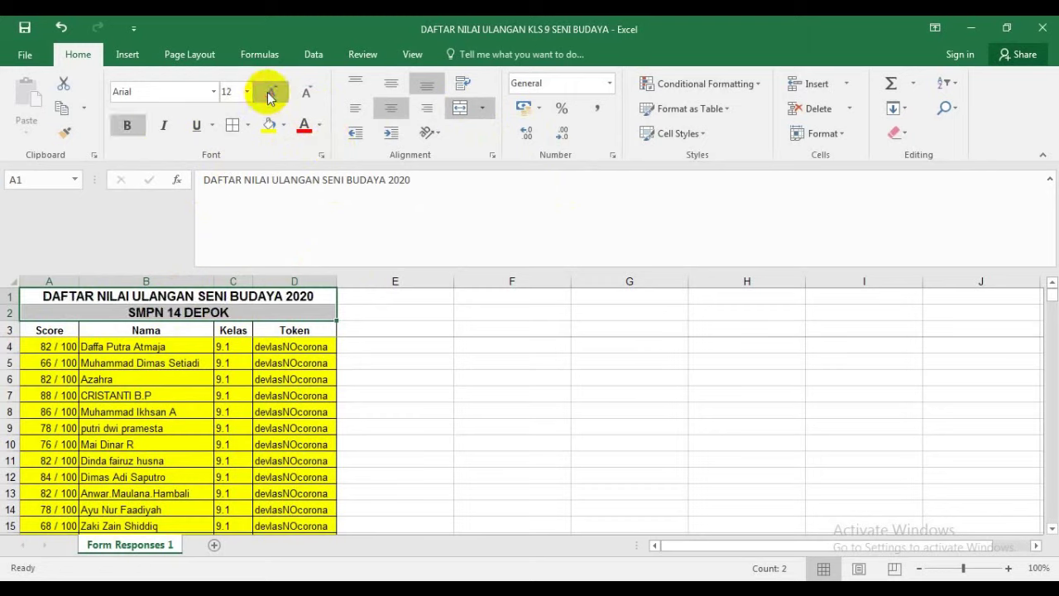
pyautogui.click(488, 478)
pyautogui.click(24, 29)
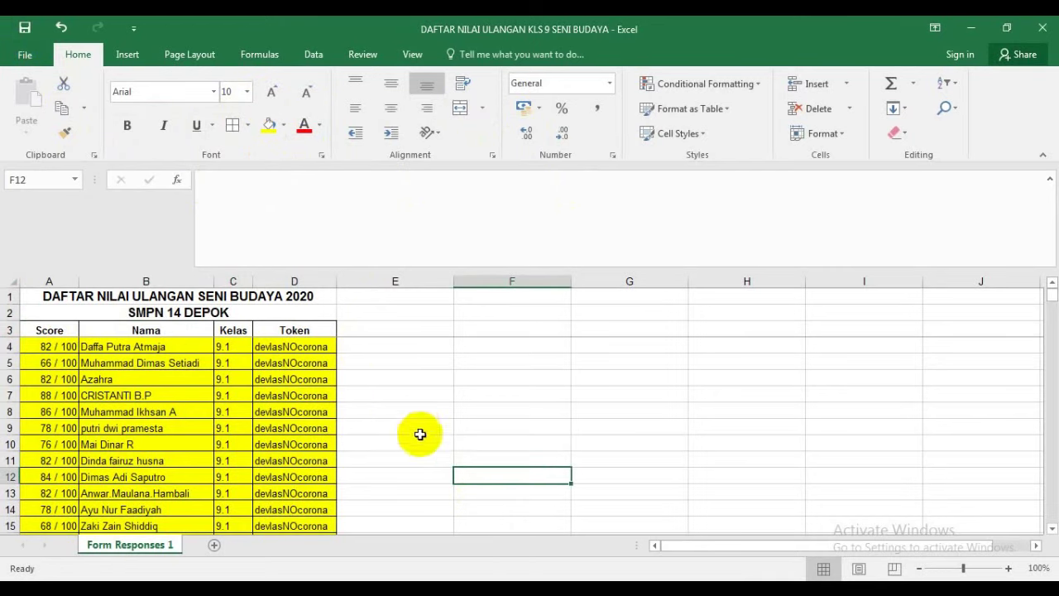
# - Review the score list by class beneath the title and heading rows
pyautogui.scroll(-11, 421, 434)
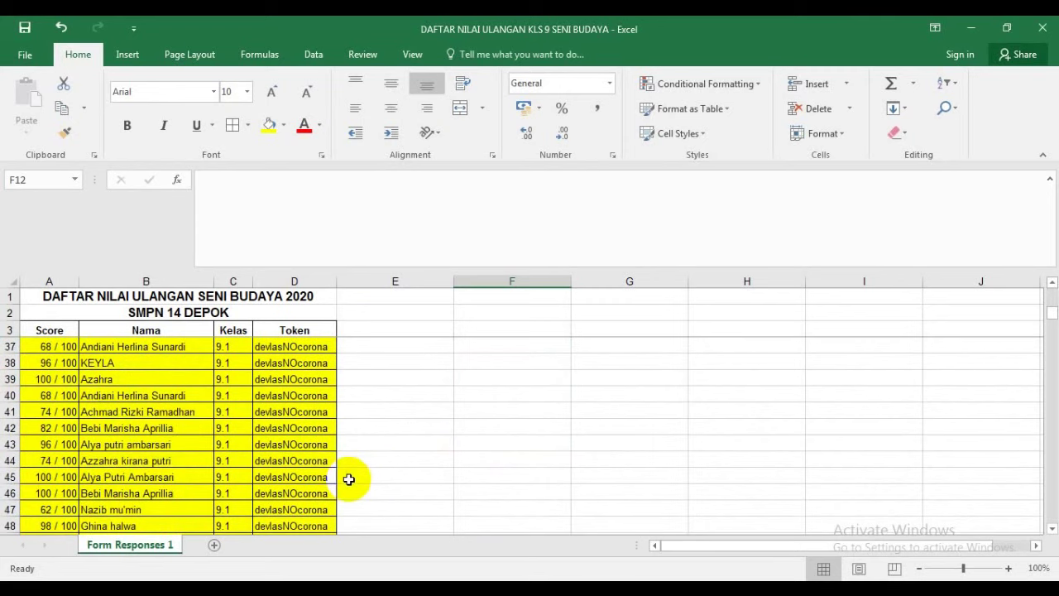
pyautogui.scroll(-11, 348, 480)
pyautogui.scroll(-14, 346, 480)
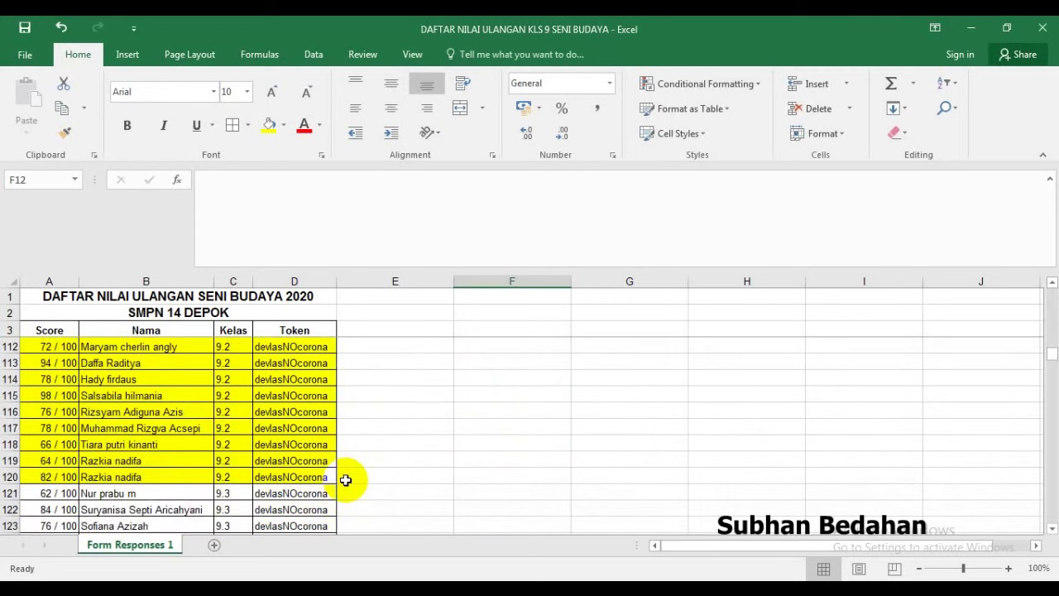
pyautogui.scroll(-20, 346, 480)
pyautogui.scroll(16, 346, 484)
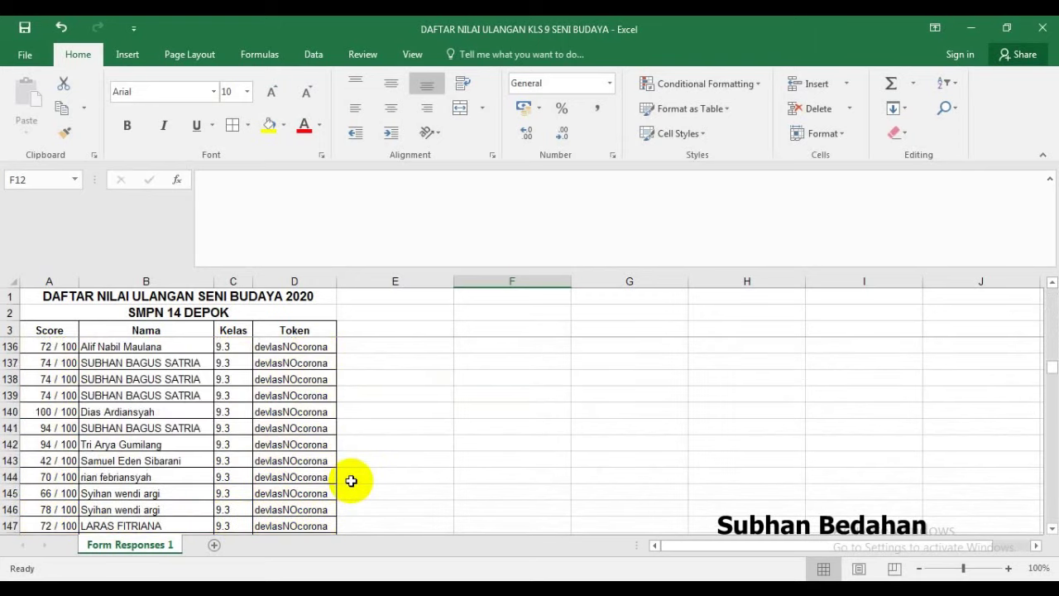
# - Widen the Nama column so that the long student names in the class 9.10 rows fit
pyautogui.scroll(17, 351, 481)
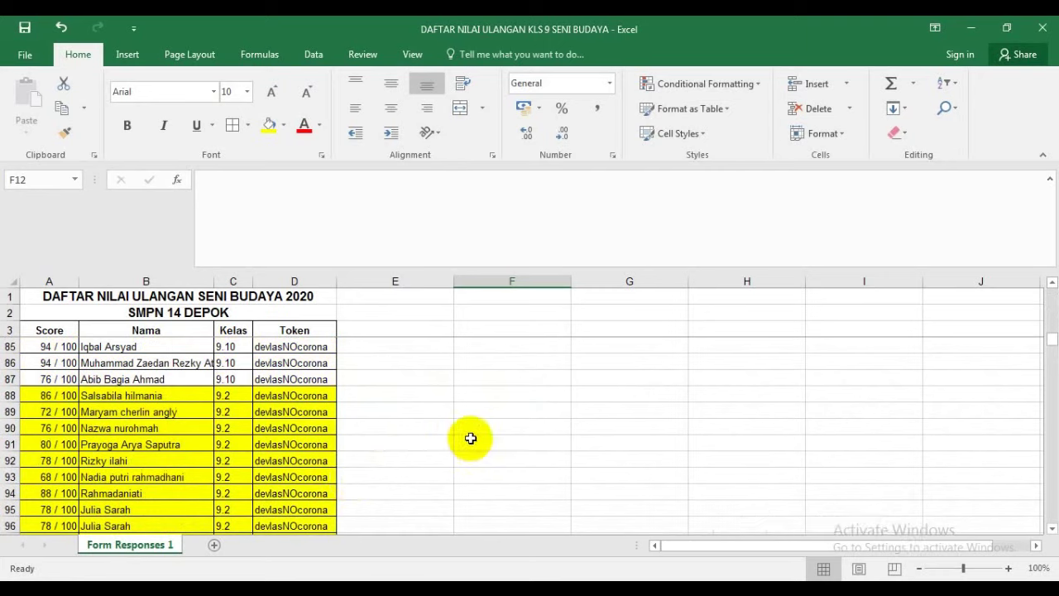
pyautogui.moveTo(213, 281); pyautogui.dragTo(245, 280)
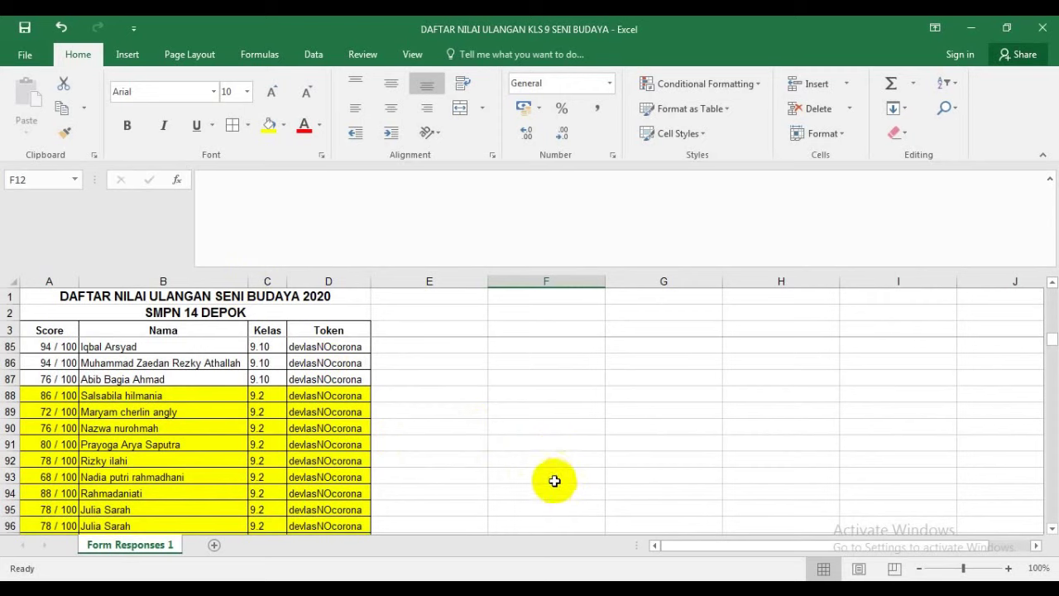
pyautogui.scroll(-3, 546, 479)
pyautogui.scroll(3, 509, 467)
pyautogui.scroll(-3, 478, 458)
pyautogui.scroll(3, 473, 462)
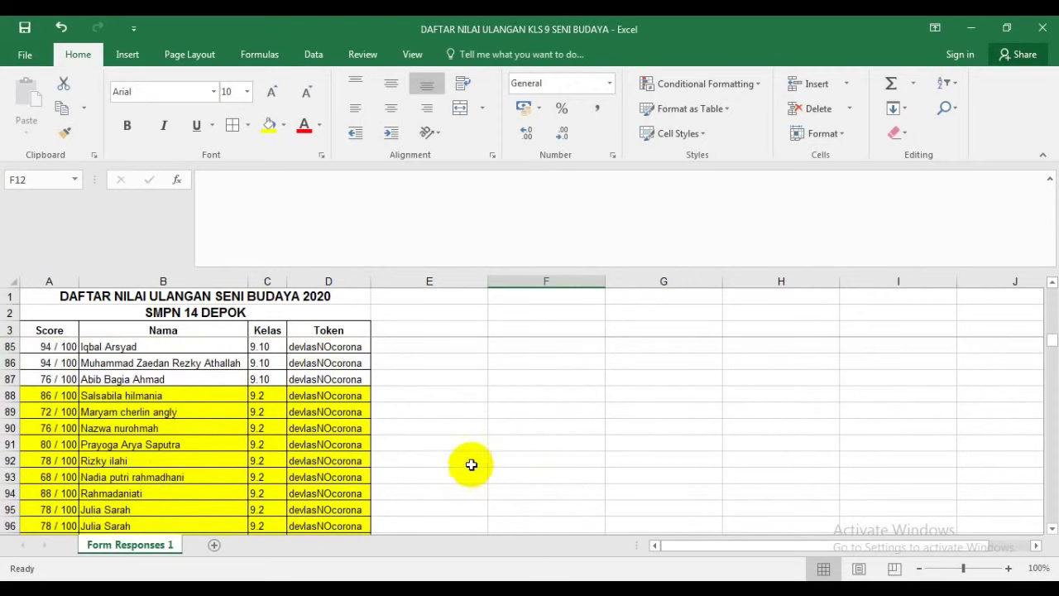
# - Search the score list for a student's first name and go through to its second match
pyautogui.click(509, 424)
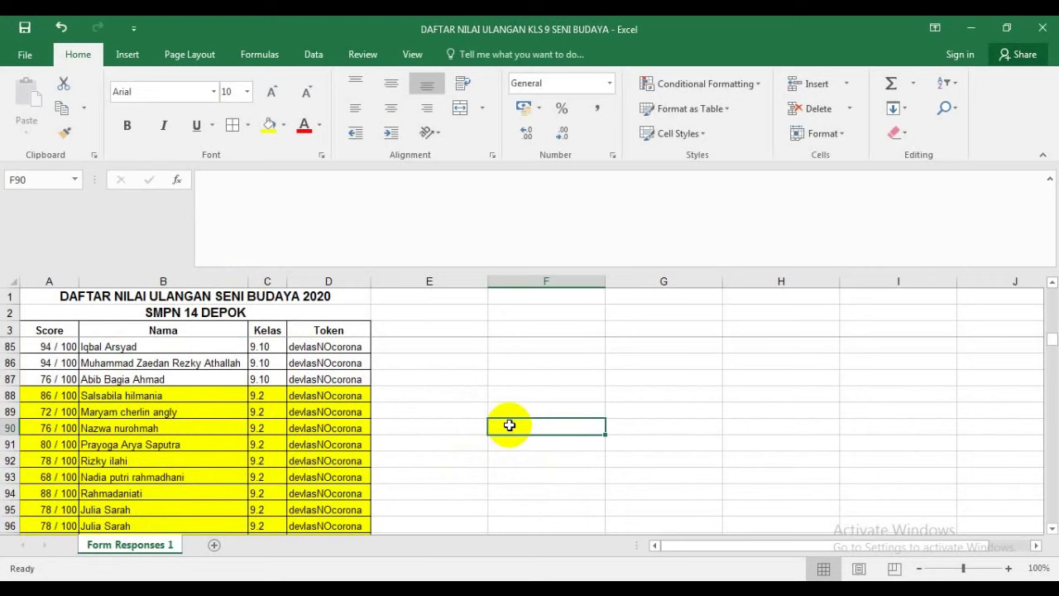
pyautogui.hotkey('ctrl', 'f')
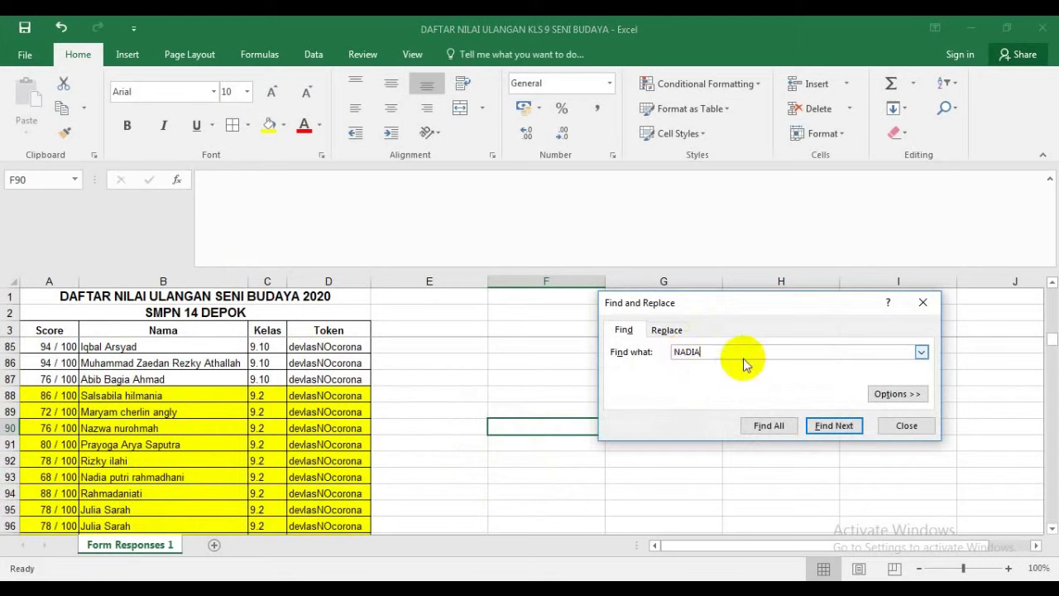
pyautogui.click(834, 427)
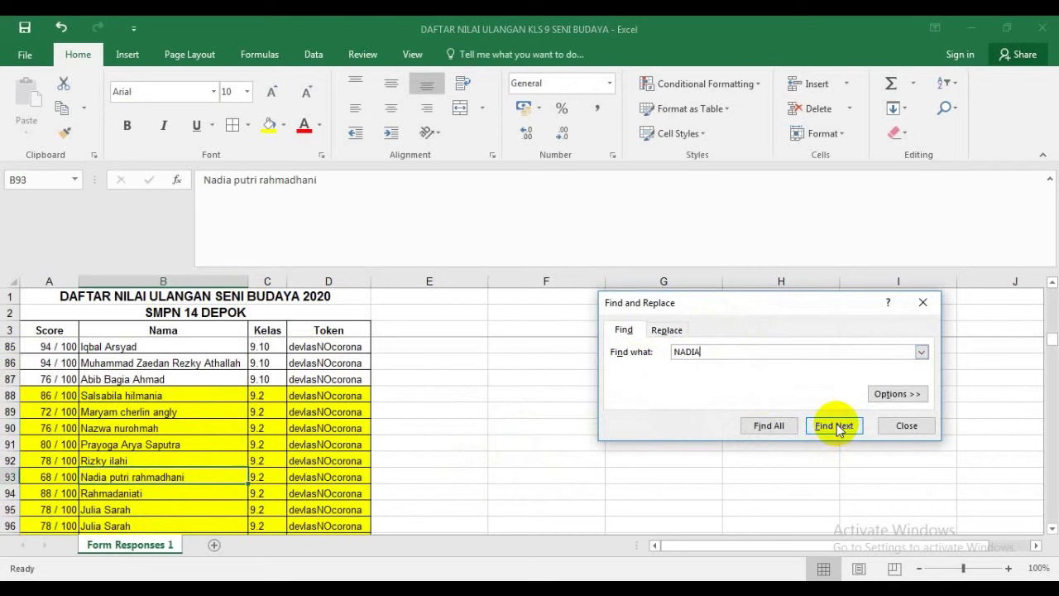
pyautogui.click(834, 425)
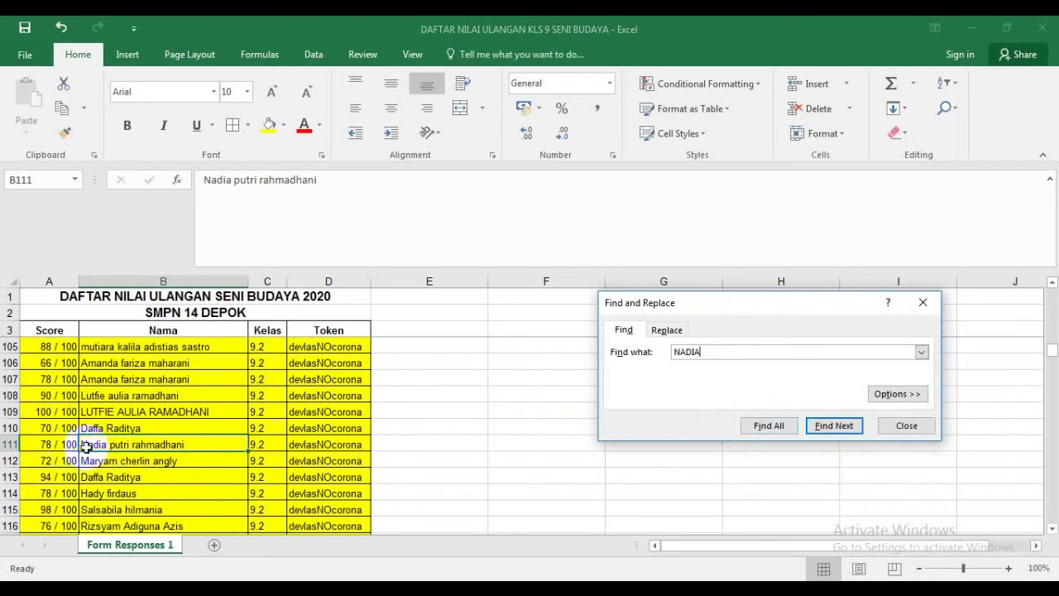
pyautogui.click(718, 391)
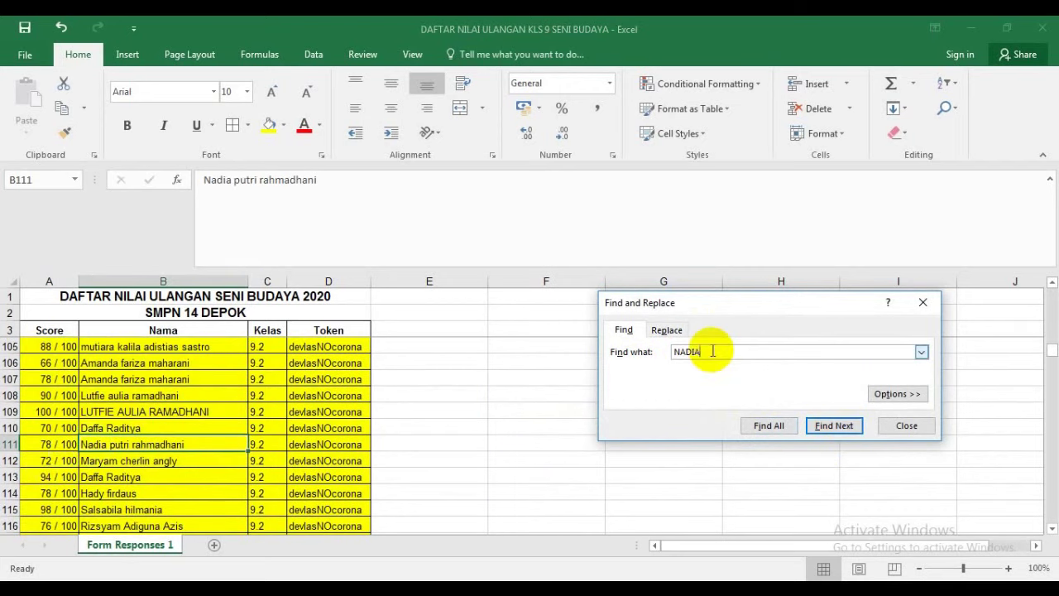
pyautogui.doubleClick(686, 352)
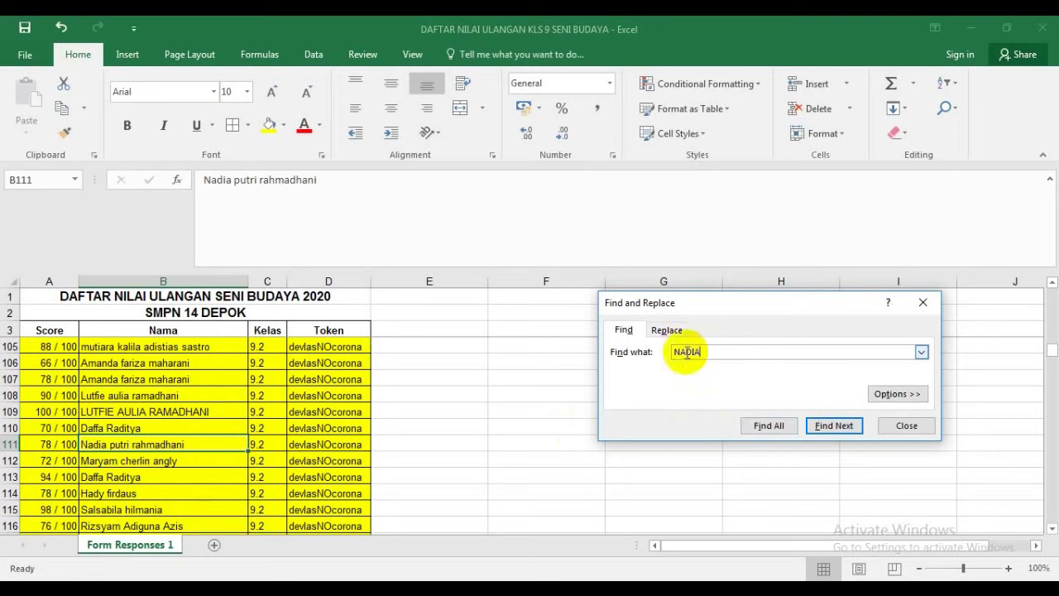
pyautogui.click(919, 302)
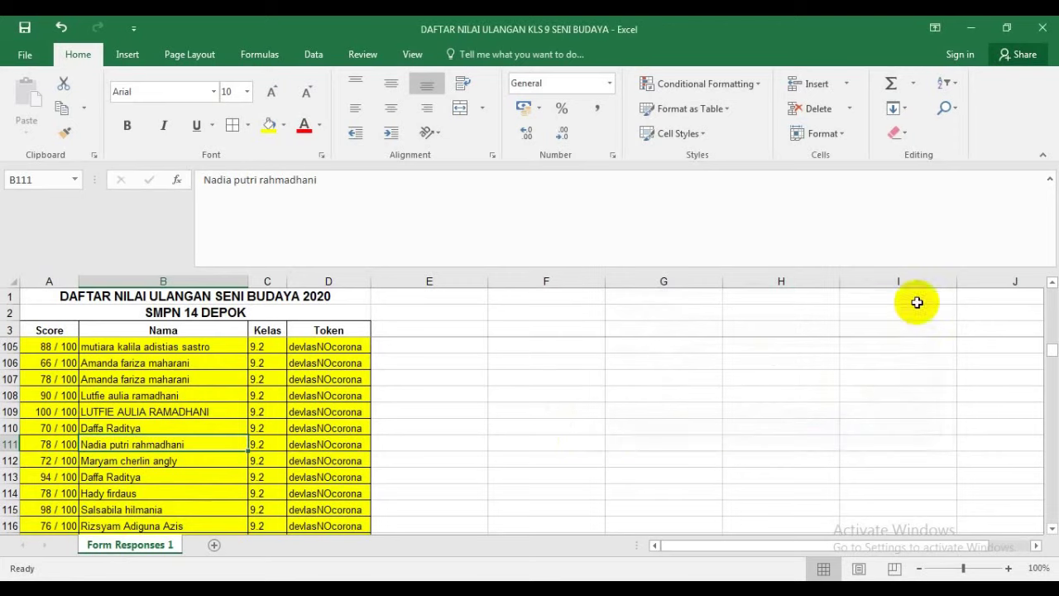
# - Repeat the search for the same student's first name, starting from cell F110
pyautogui.click(418, 474)
pyautogui.click(549, 424)
pyautogui.click(526, 390)
pyautogui.click(541, 460)
pyautogui.click(539, 427)
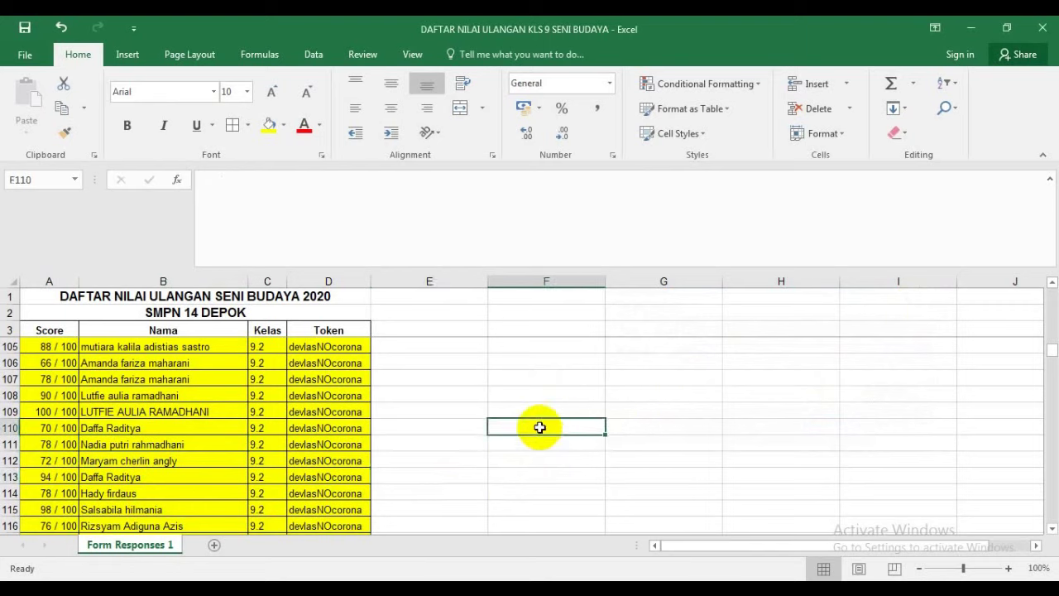
pyautogui.hotkey('ctrl', 'f')
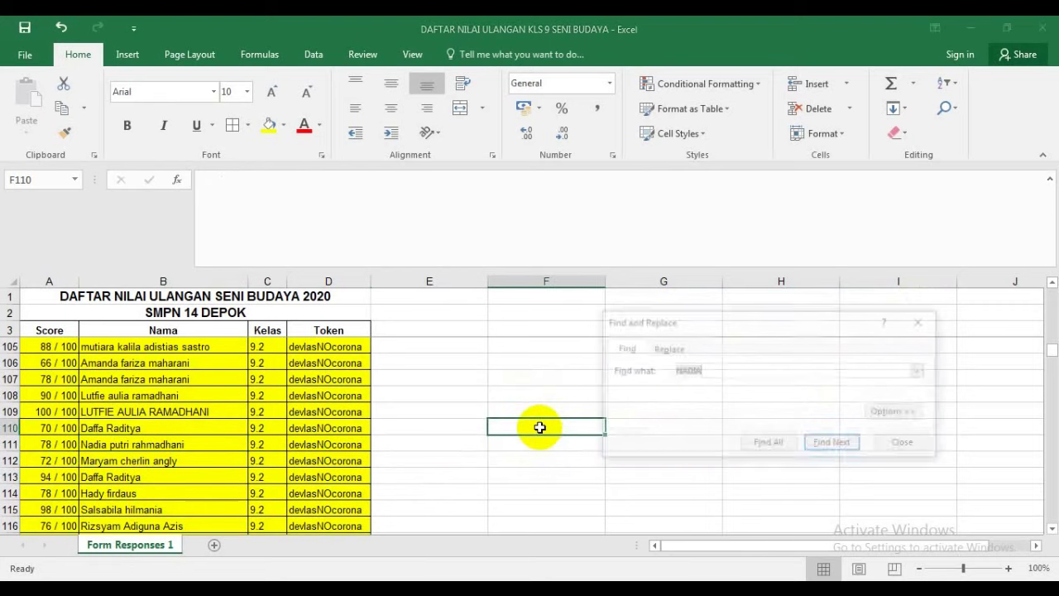
pyautogui.click(718, 370)
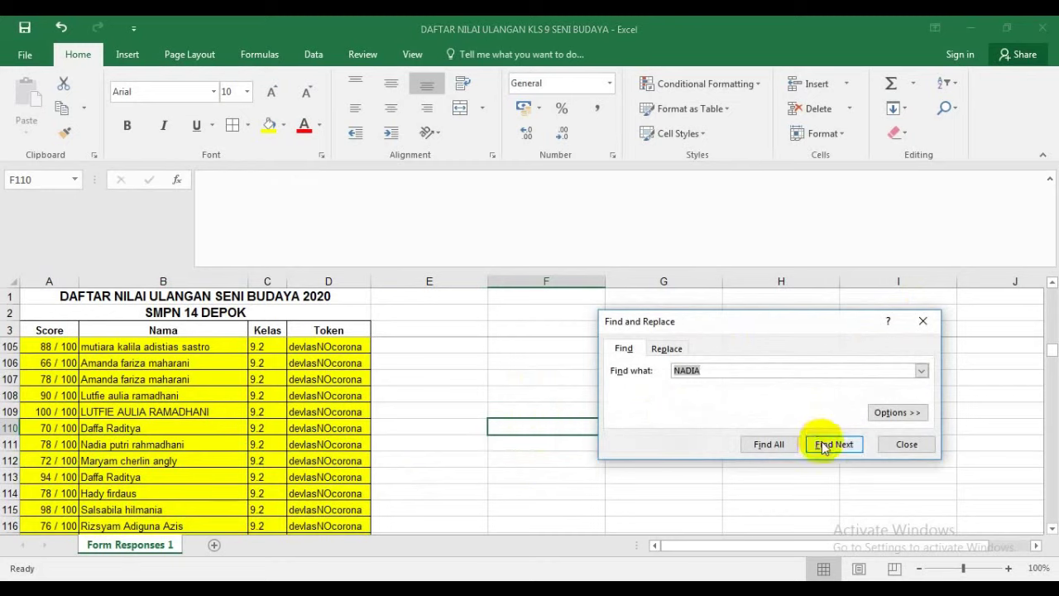
pyautogui.click(824, 448)
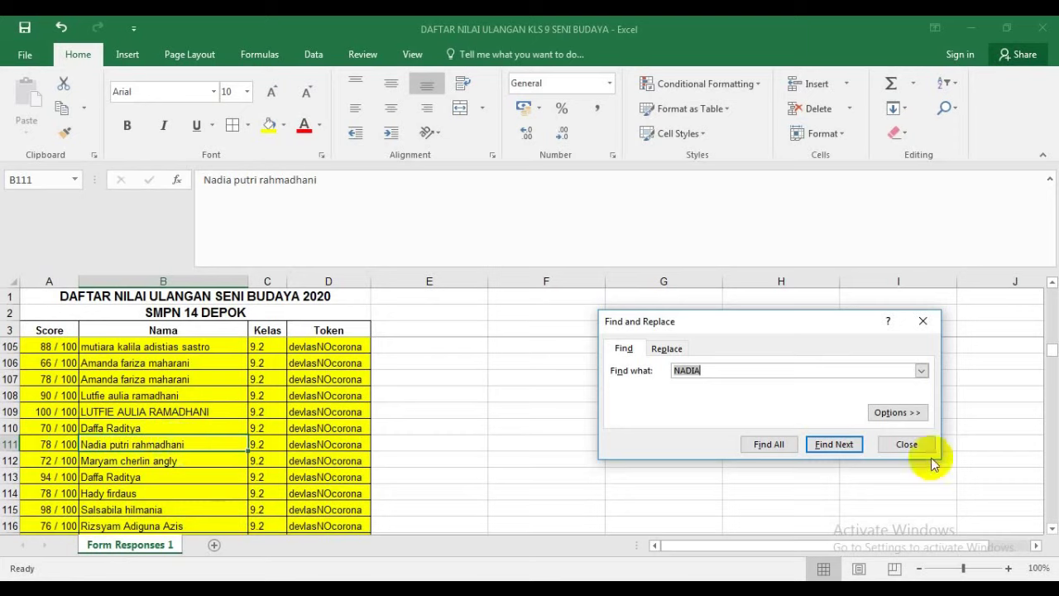
pyautogui.click(907, 445)
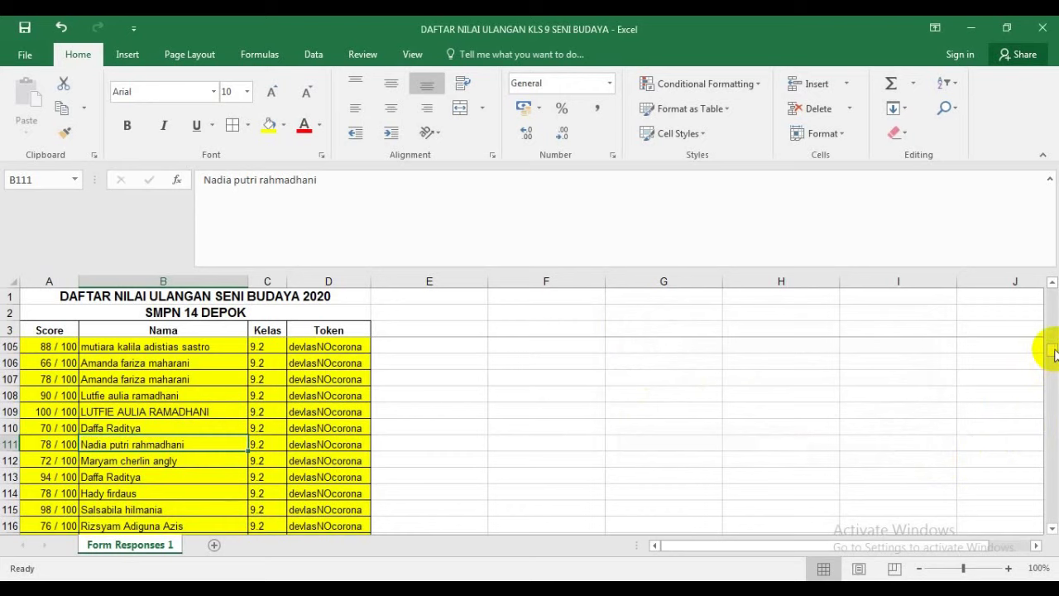
# - Search the score list for another student's first name, starting from cell F70
pyautogui.moveTo(1053, 354); pyautogui.dragTo(1053, 329)
pyautogui.click(569, 412)
pyautogui.hotkey('ctrl', 'f')
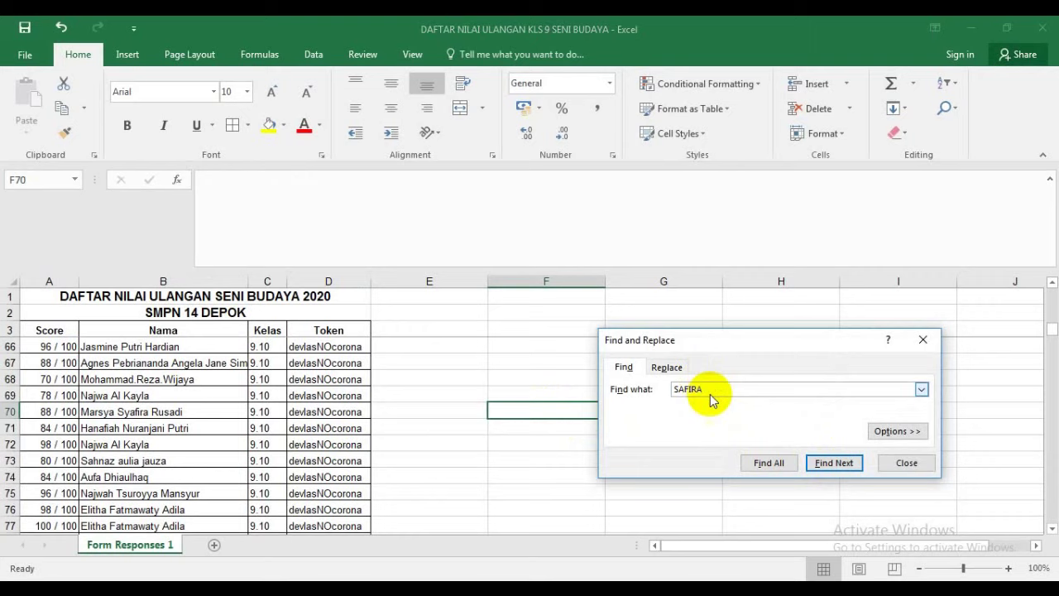
pyautogui.click(823, 466)
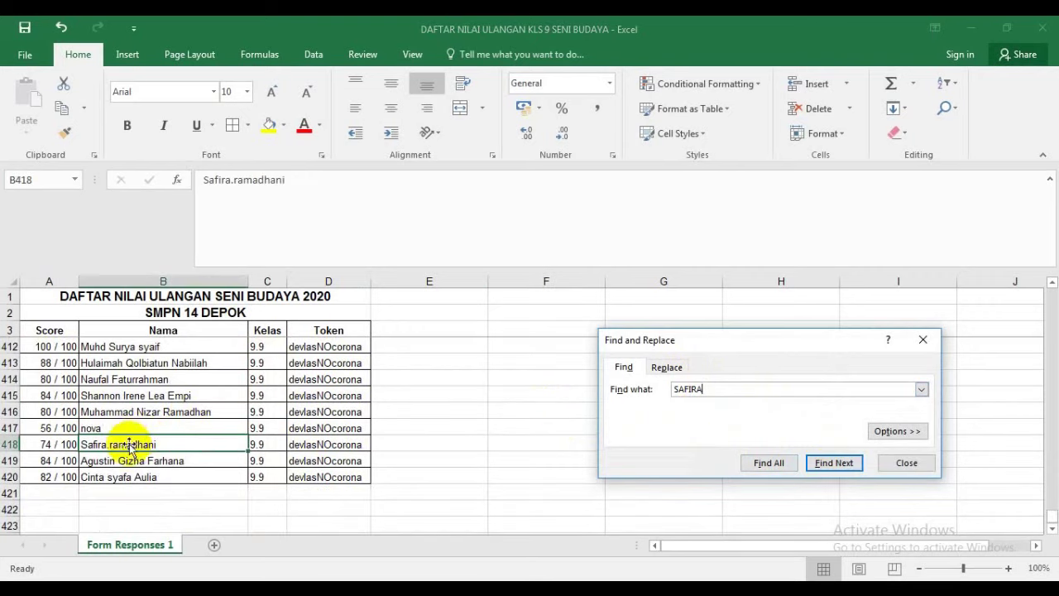